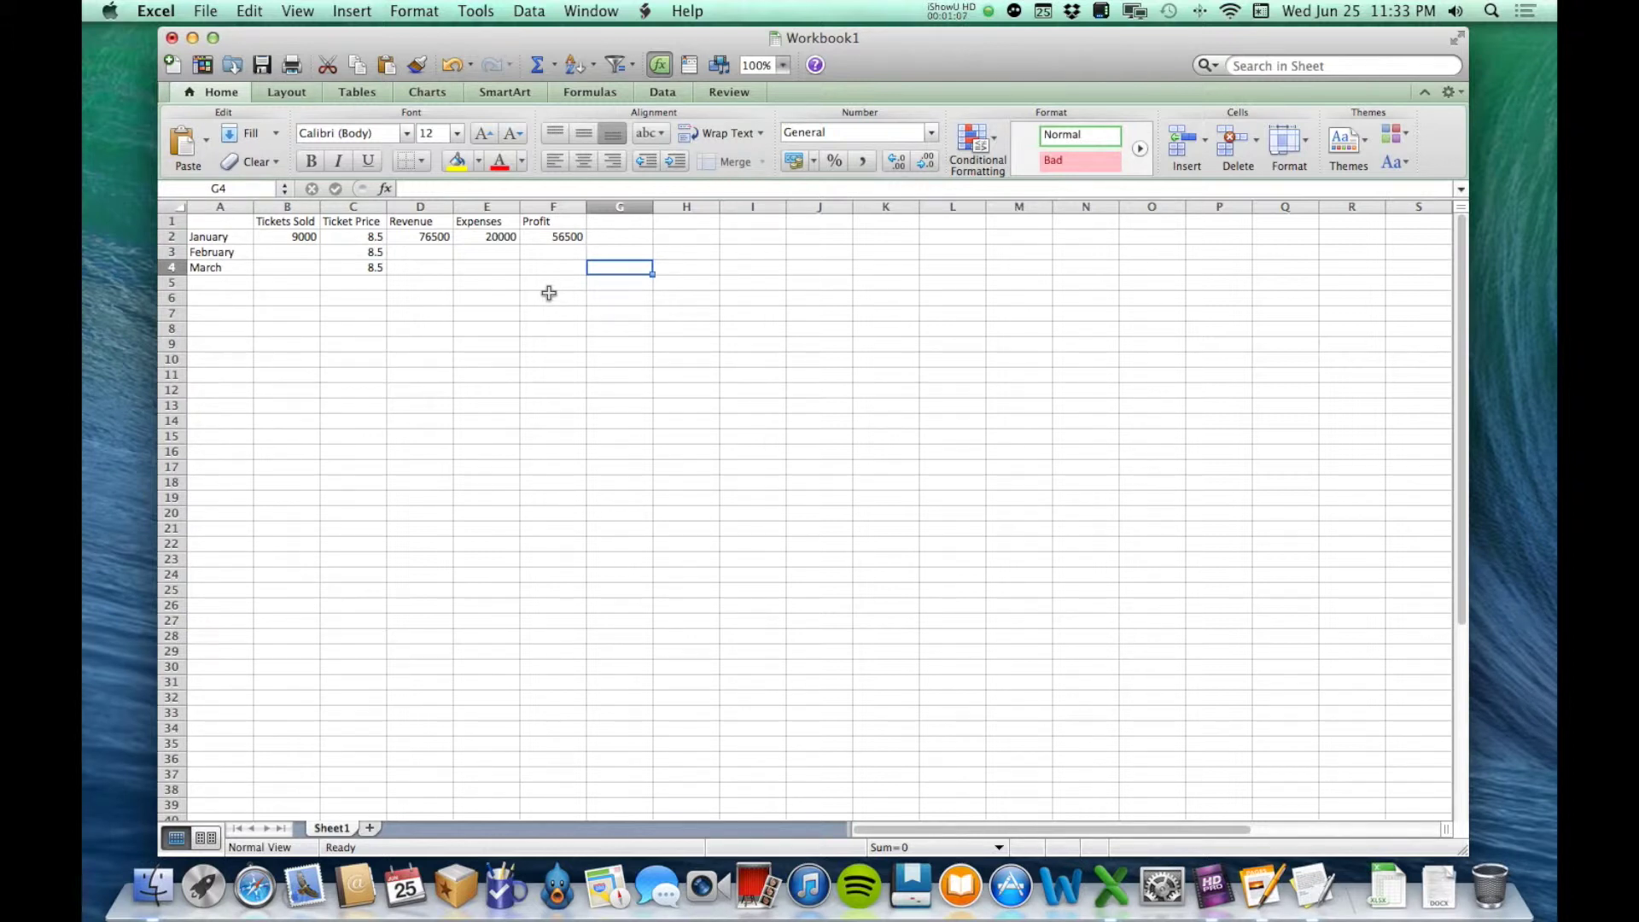
# Step: Enter the sample number 5 in cells D13 and E13, and 2 in cells D14 and E14
pyautogui.click(453, 442)
pyautogui.click(457, 400)
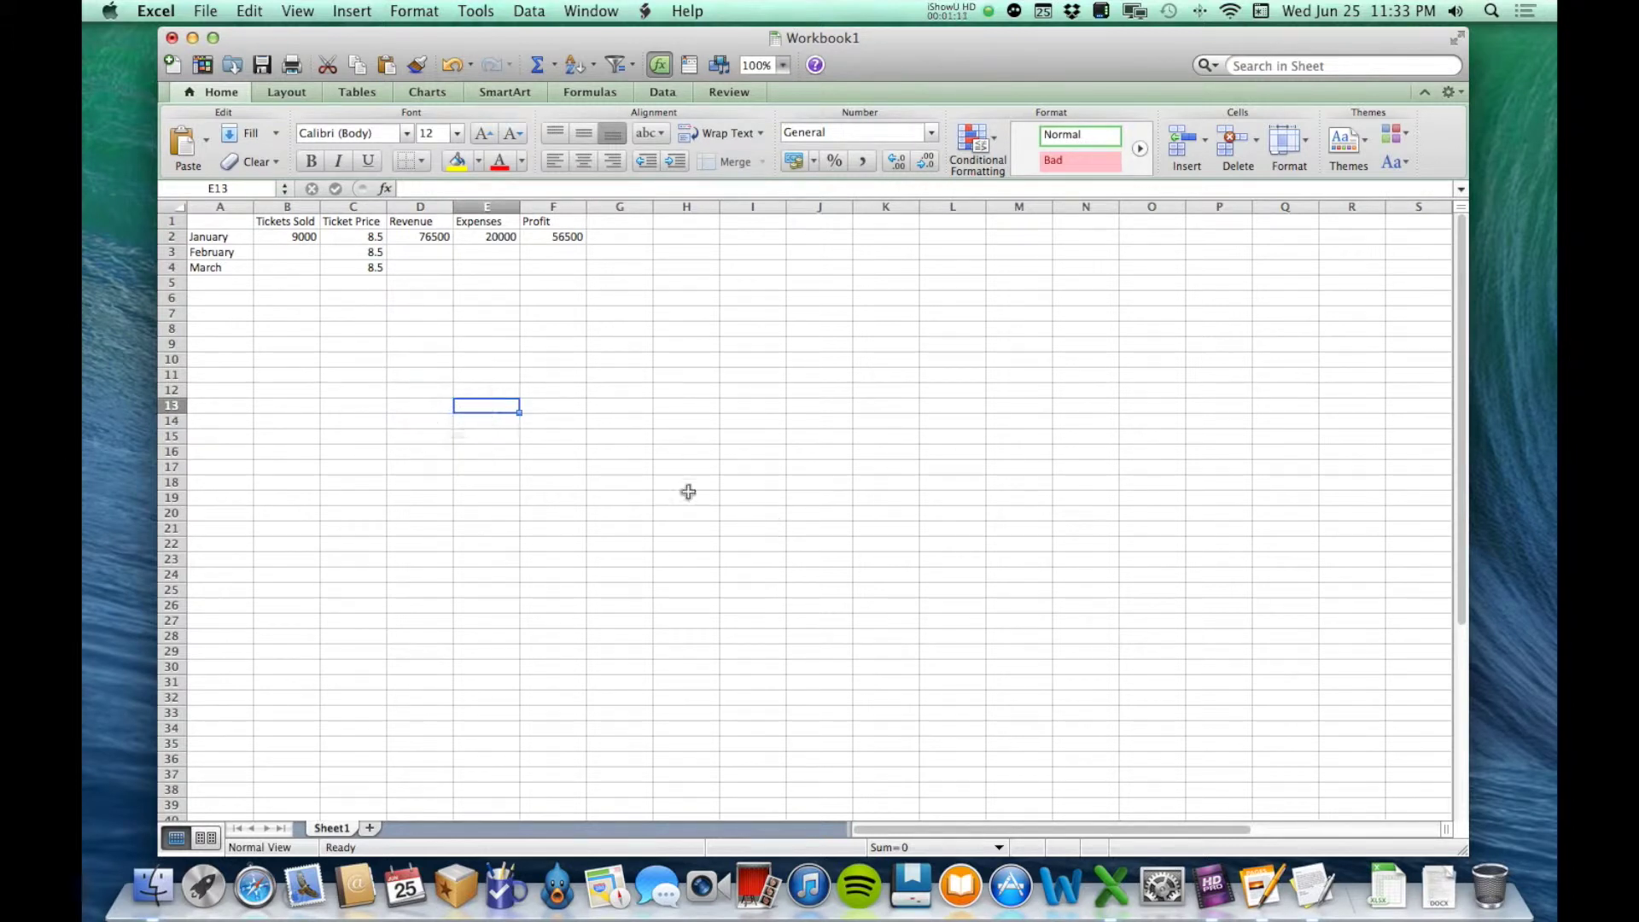
pyautogui.click(397, 405)
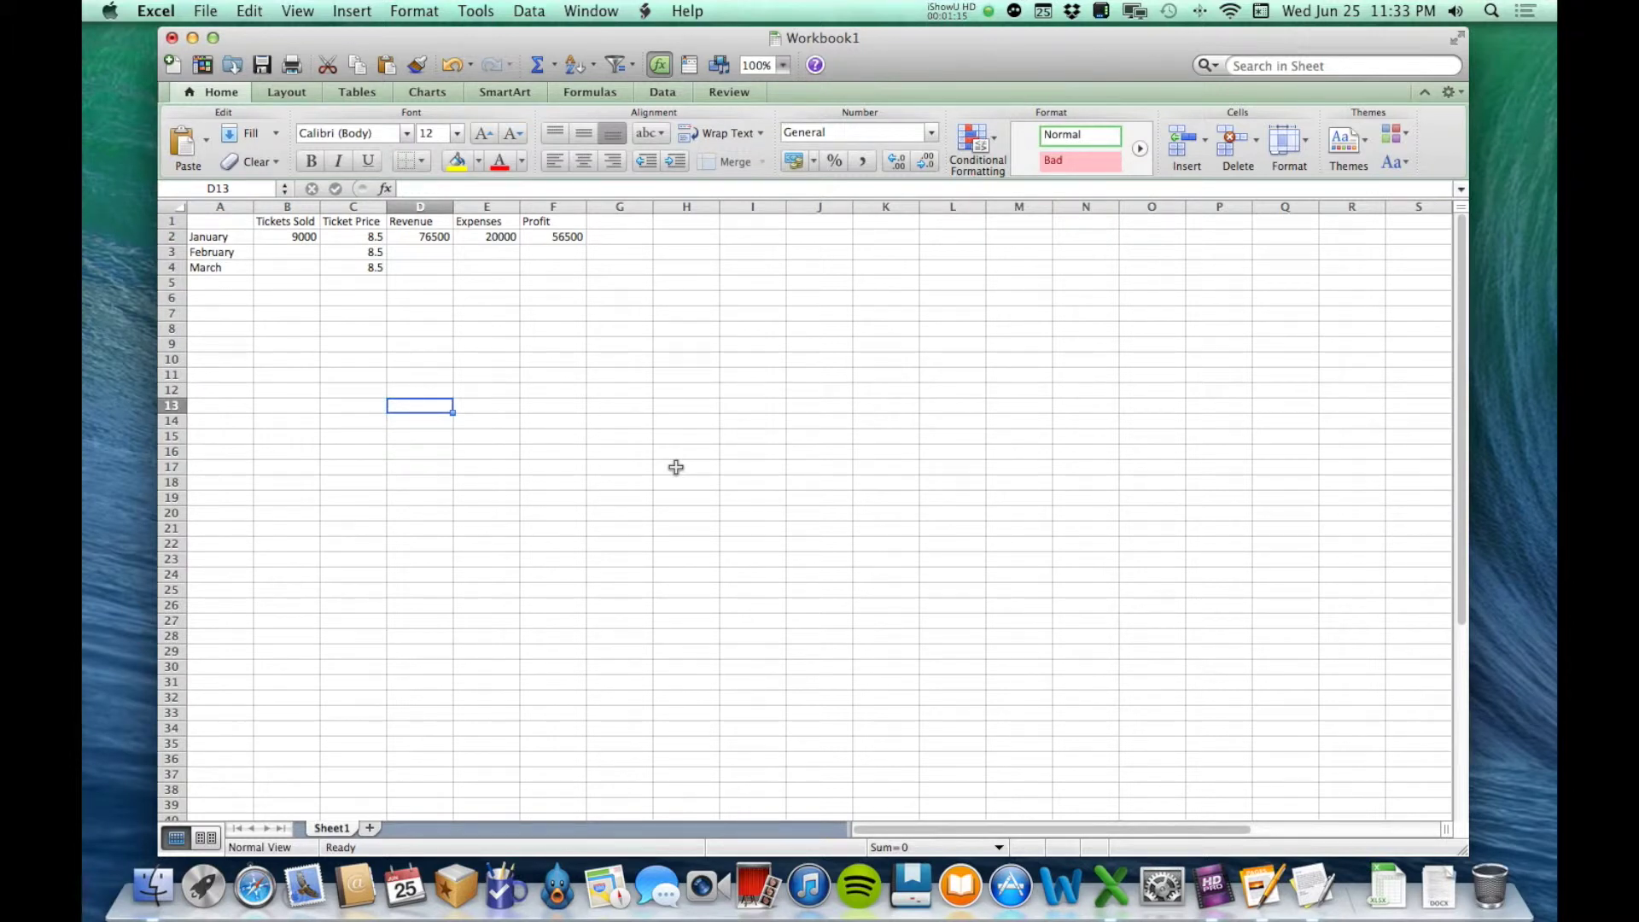
pyautogui.write('5')
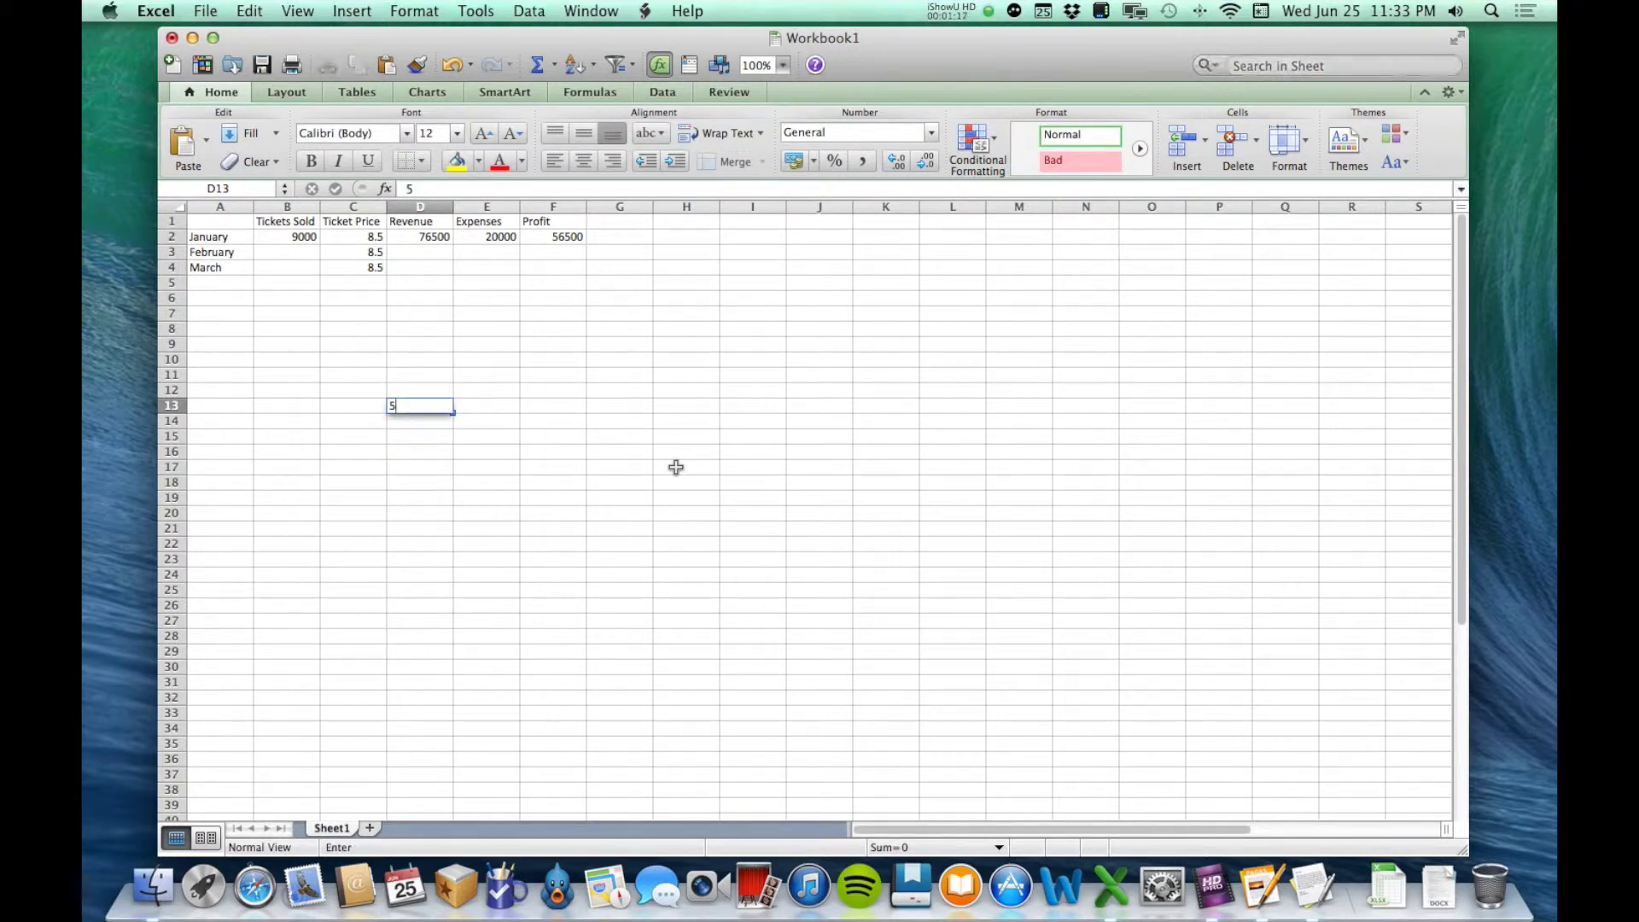
pyautogui.press('Tab')
pyautogui.write('5')
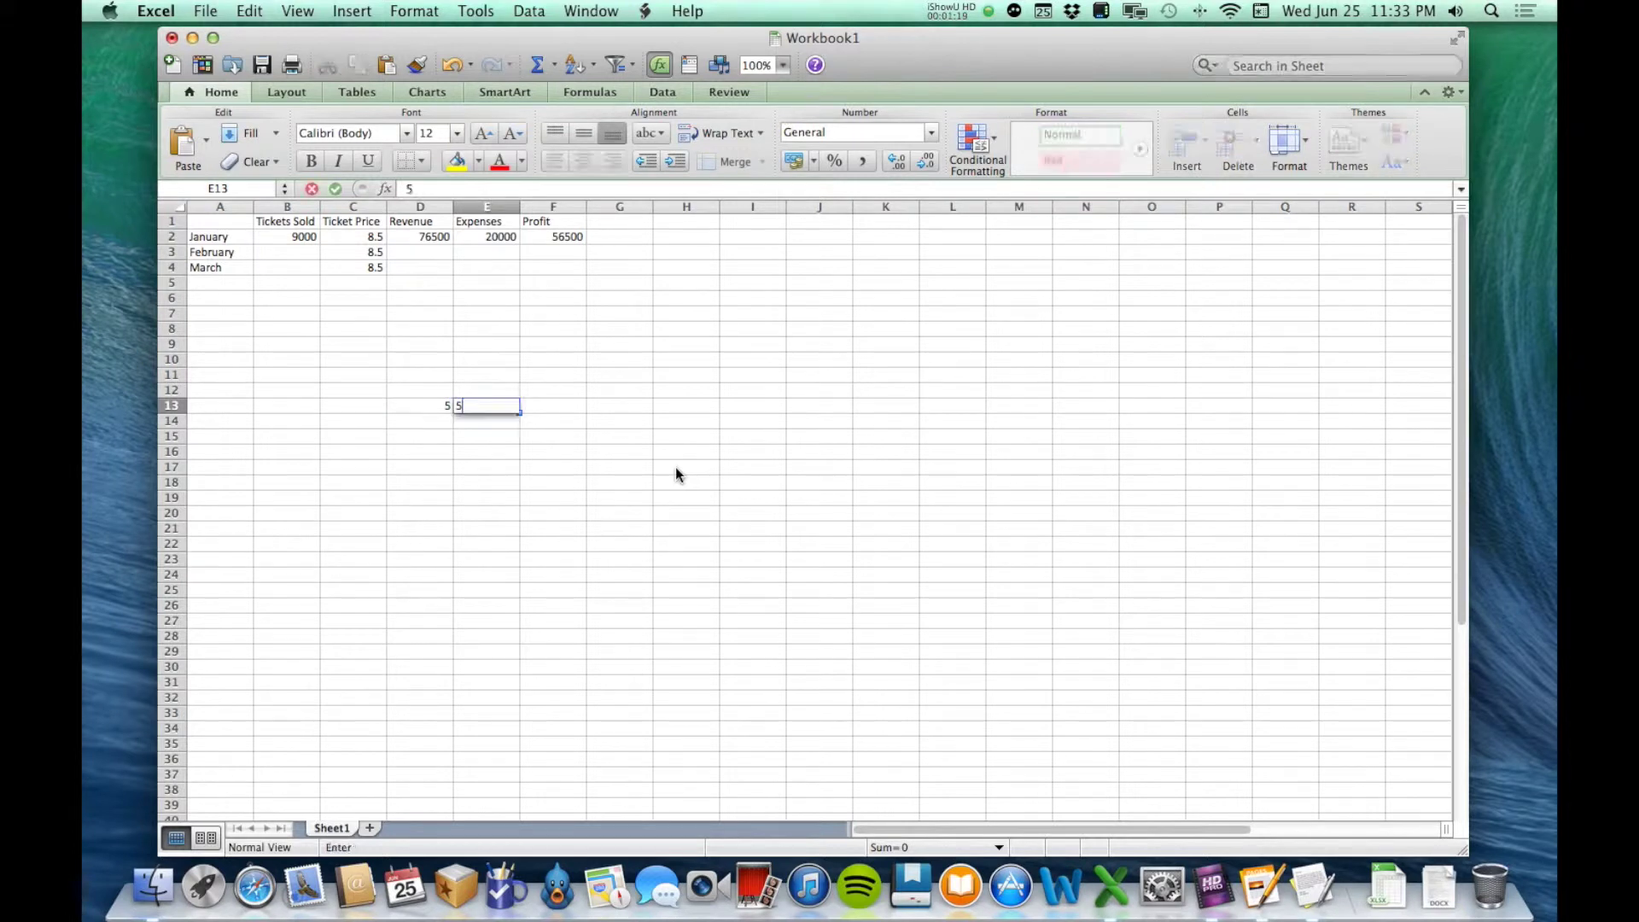
pyautogui.press('Return')
pyautogui.press('Left')
pyautogui.write('2')
pyautogui.press('Tab')
pyautogui.write('2')
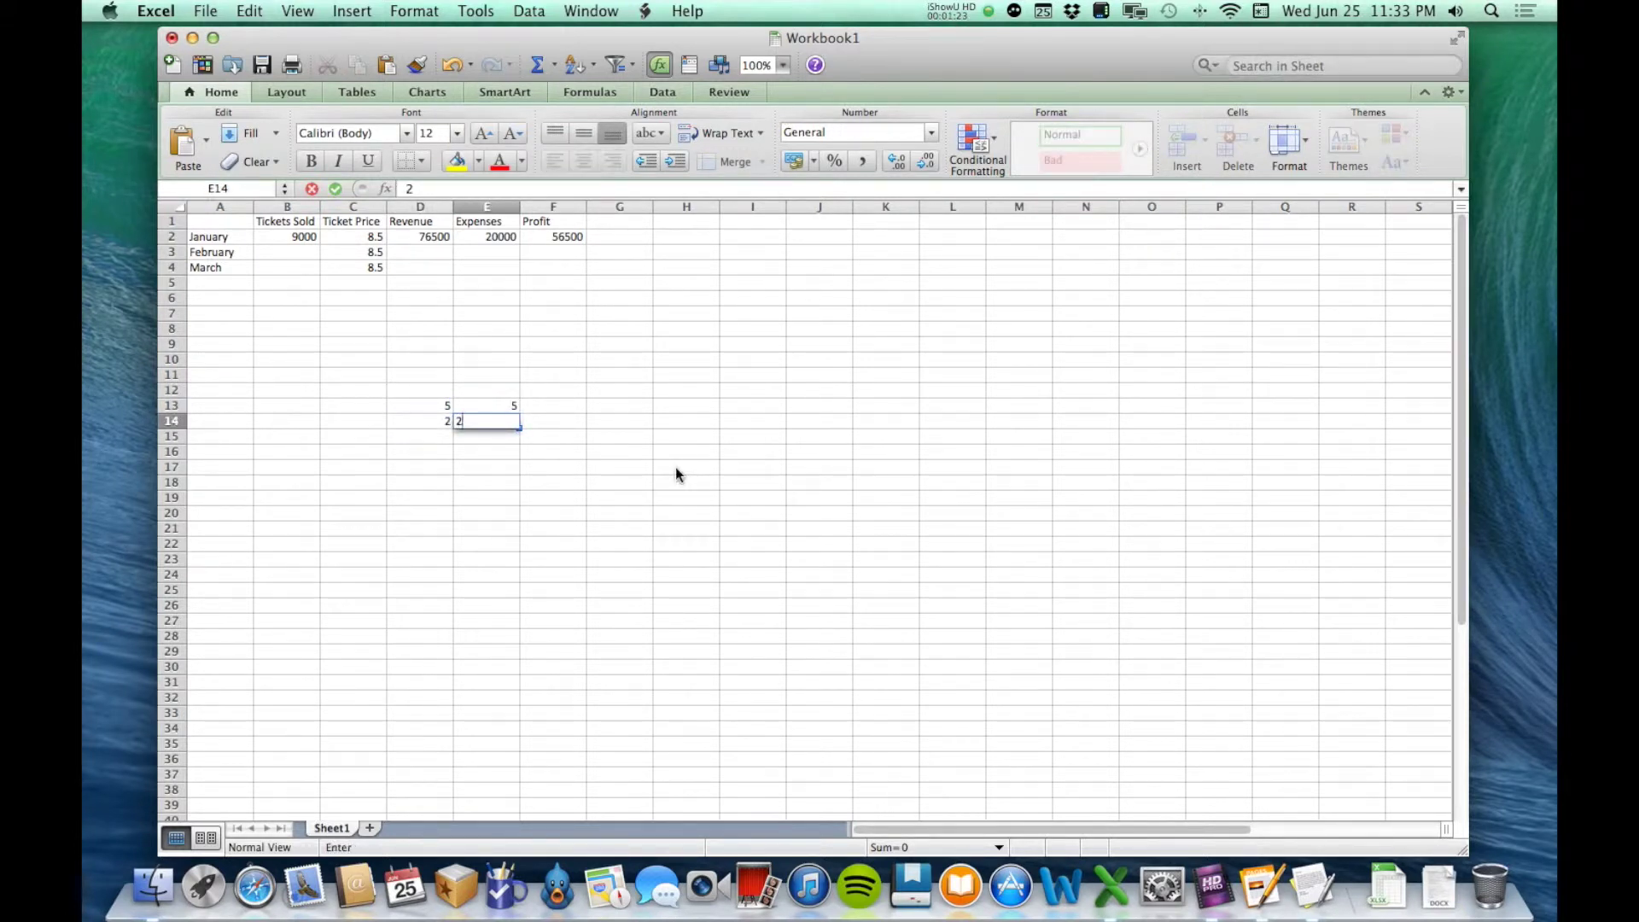
pyautogui.press('Tab')
# Step: Add the two sample numbers in row 13 with the formula =D13+E13 in cell F13
pyautogui.press('Up')
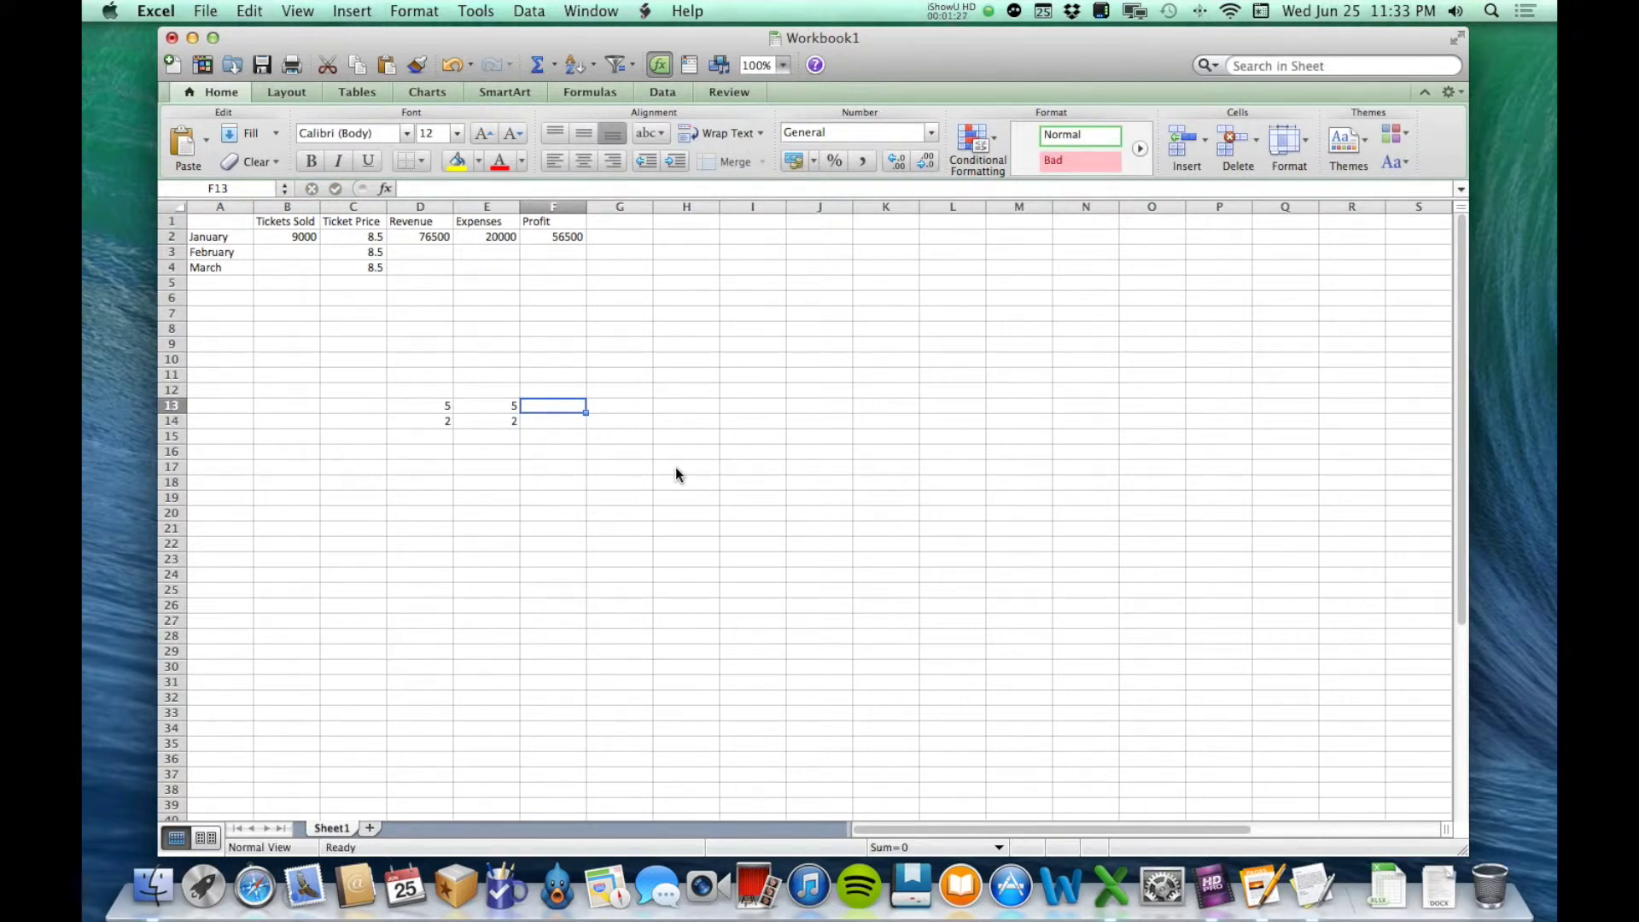
pyautogui.write('=')
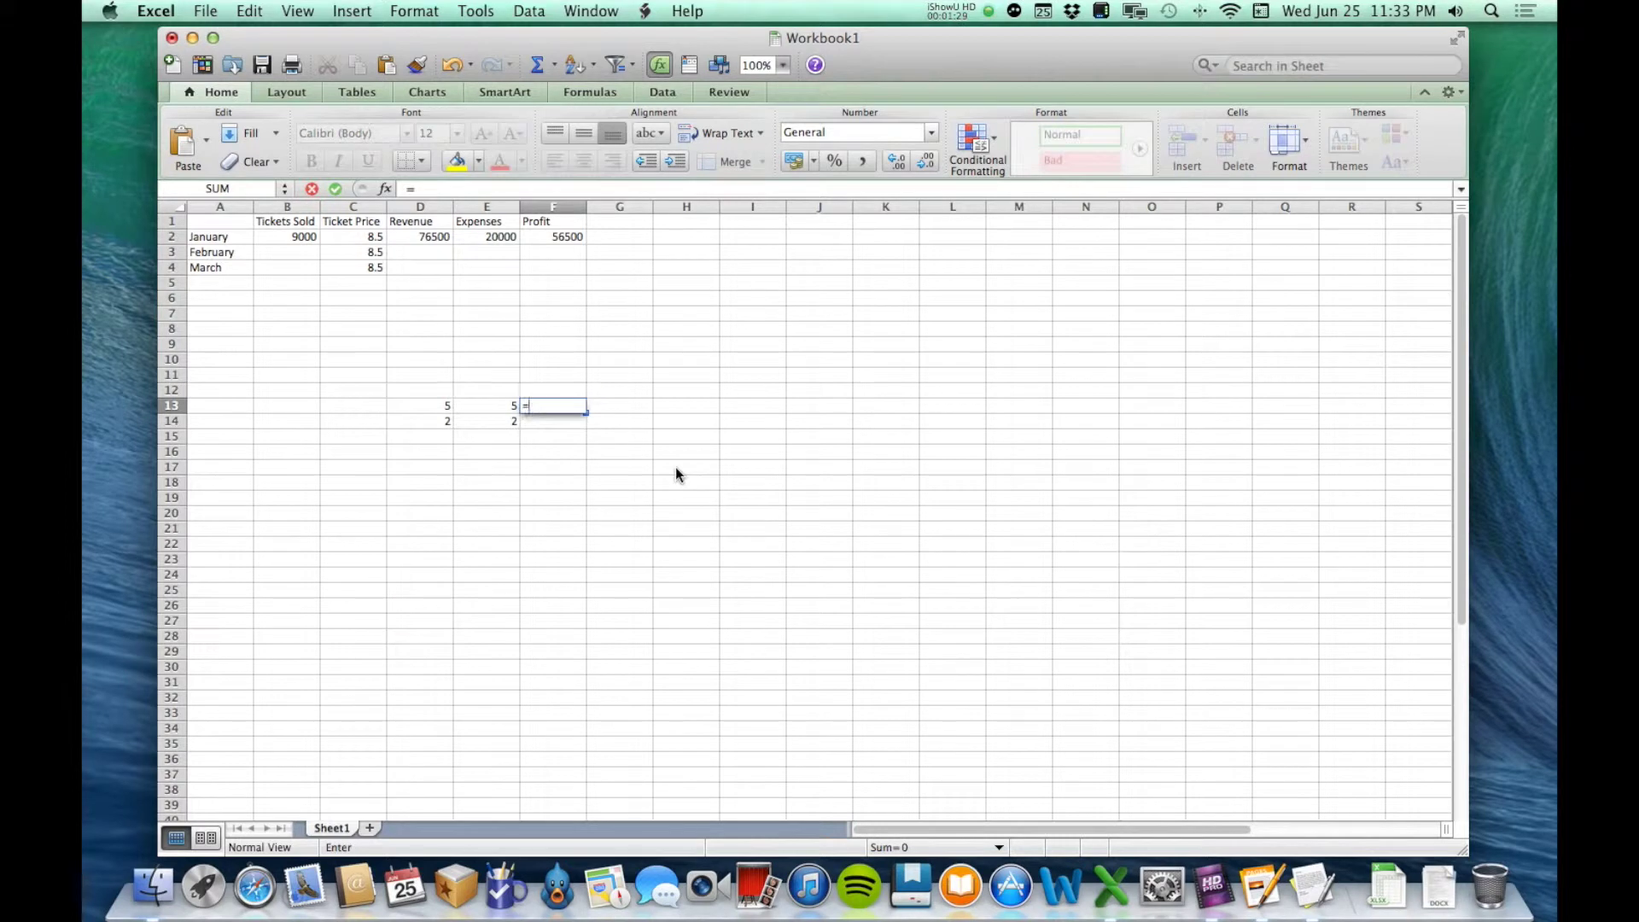
pyautogui.click(424, 406)
pyautogui.write('+')
pyautogui.click(489, 407)
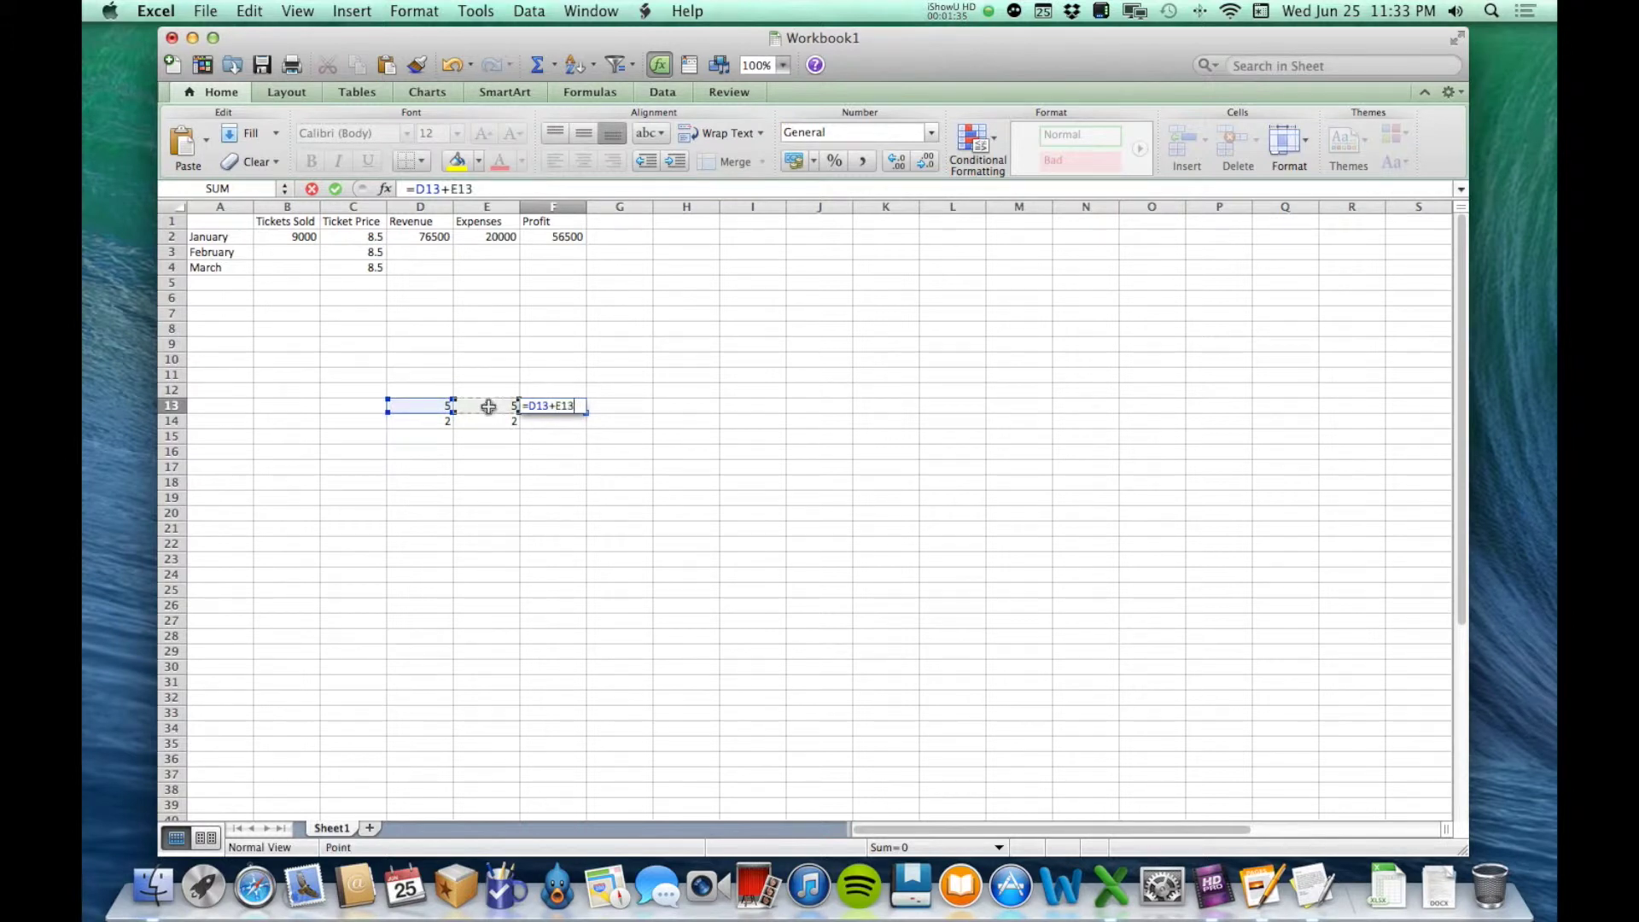
pyautogui.press('Return')
pyautogui.press('Up')
pyautogui.press('Down')
pyautogui.press('Up')
pyautogui.press('Down')
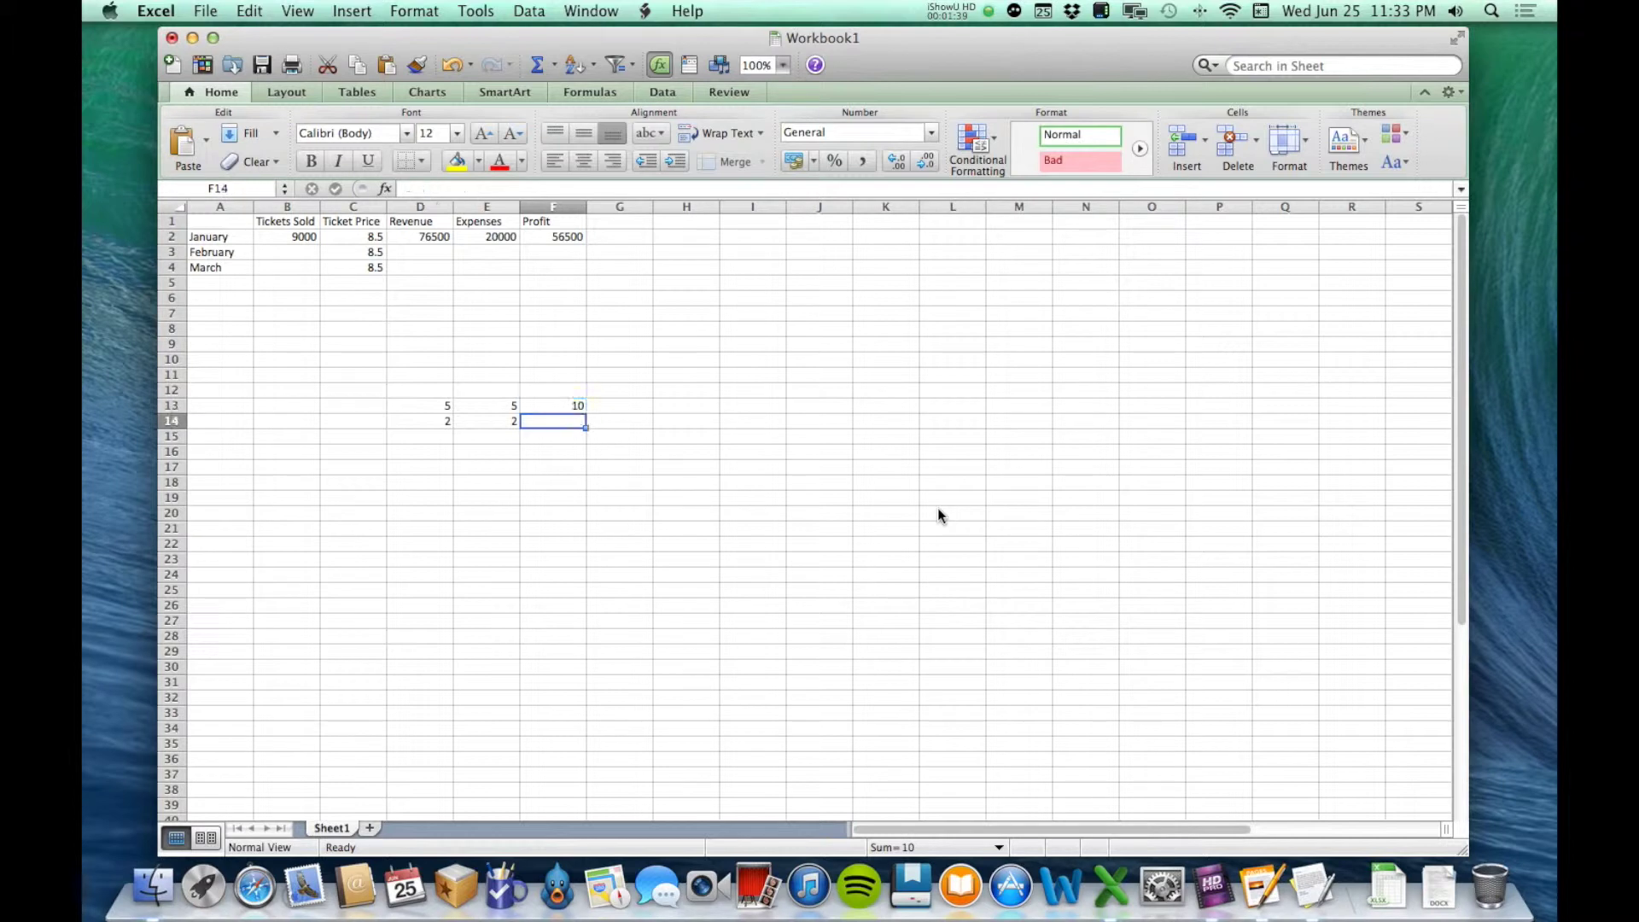
pyautogui.press('Up')
pyautogui.press('Down')
pyautogui.press('Left')
pyautogui.press('Left')
pyautogui.press('Right')
pyautogui.press('Right')
# Step: Copy the addition formula from F13 into F14 and compare the cell references in both formulas
pyautogui.click(569, 406)
pyautogui.press('super+c')
pyautogui.press('Down')
pyautogui.press('super+v')
pyautogui.click(563, 540)
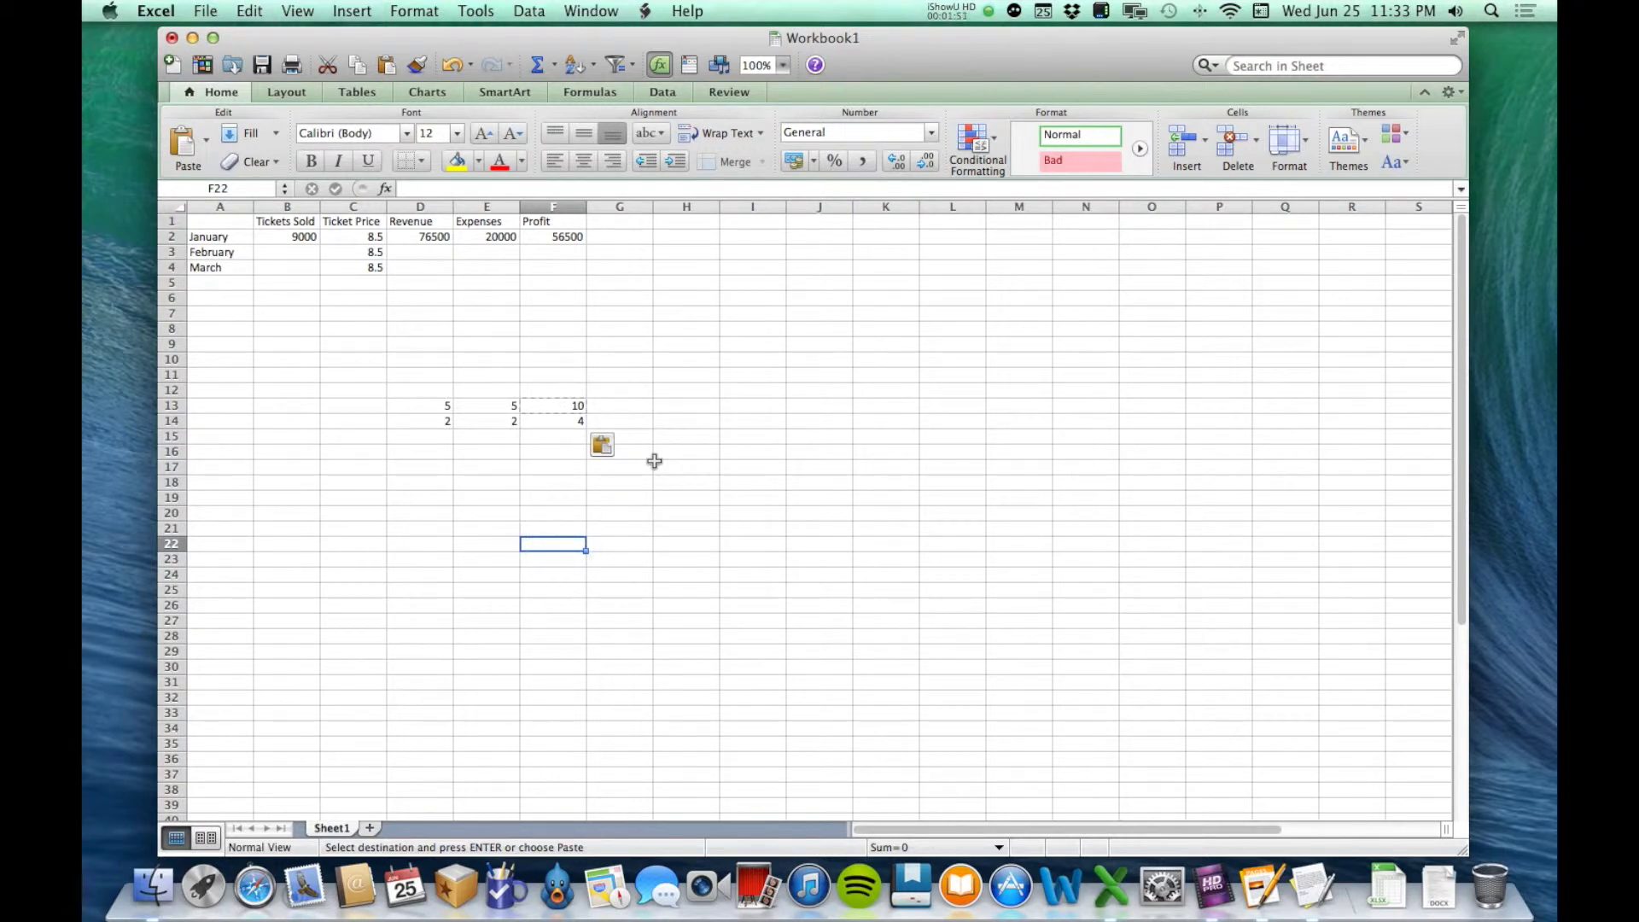
pyautogui.click(561, 422)
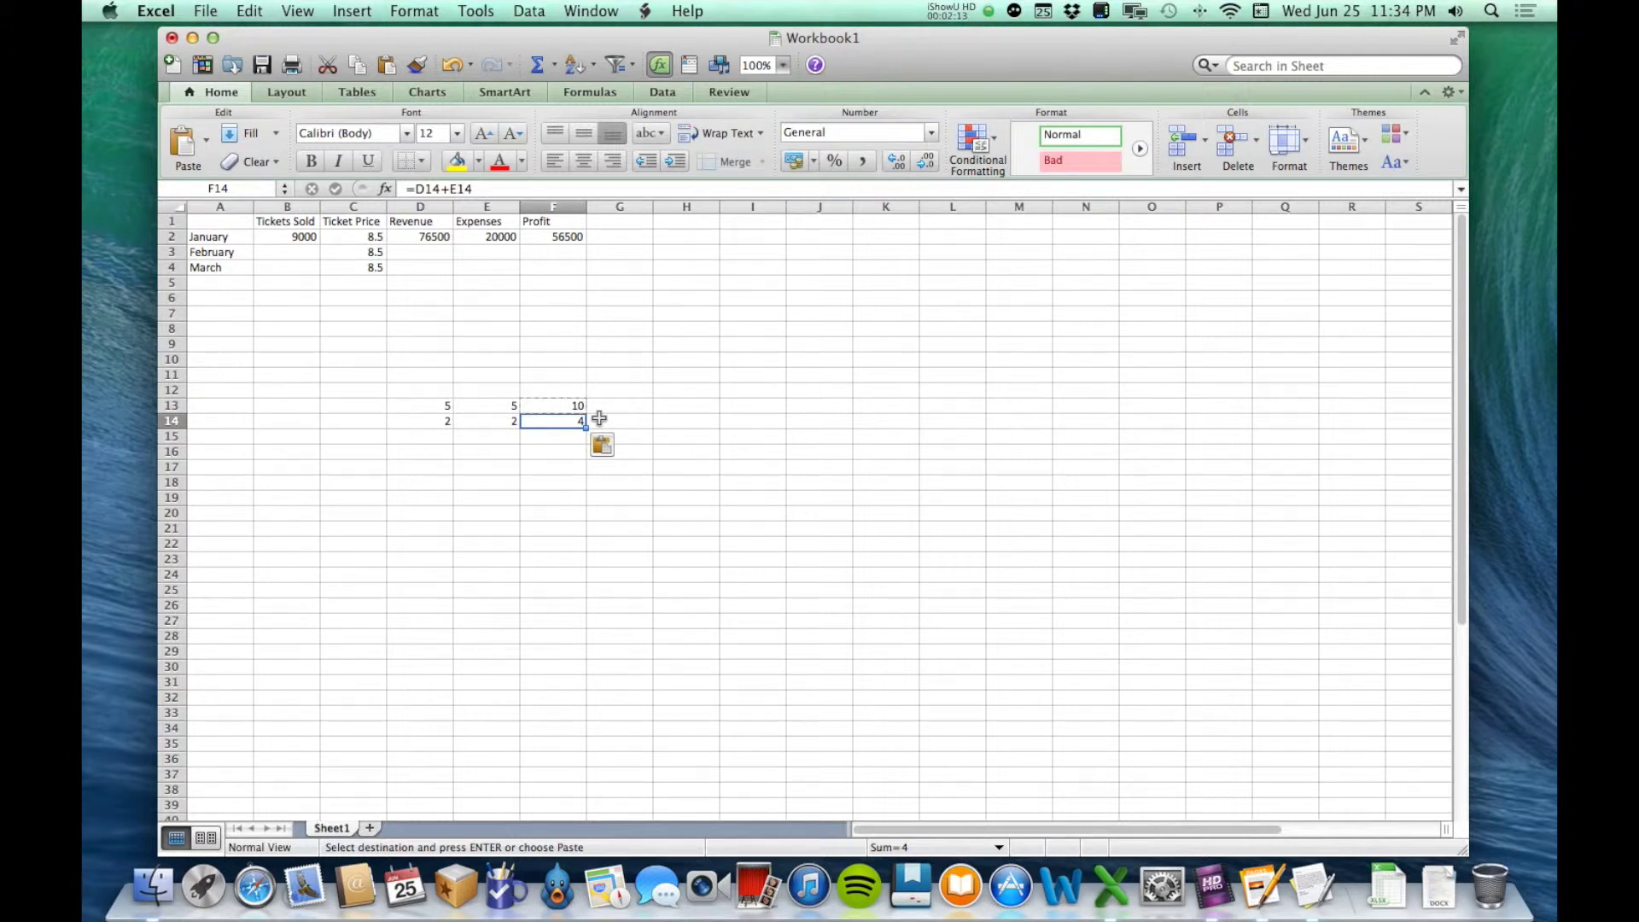
pyautogui.click(562, 407)
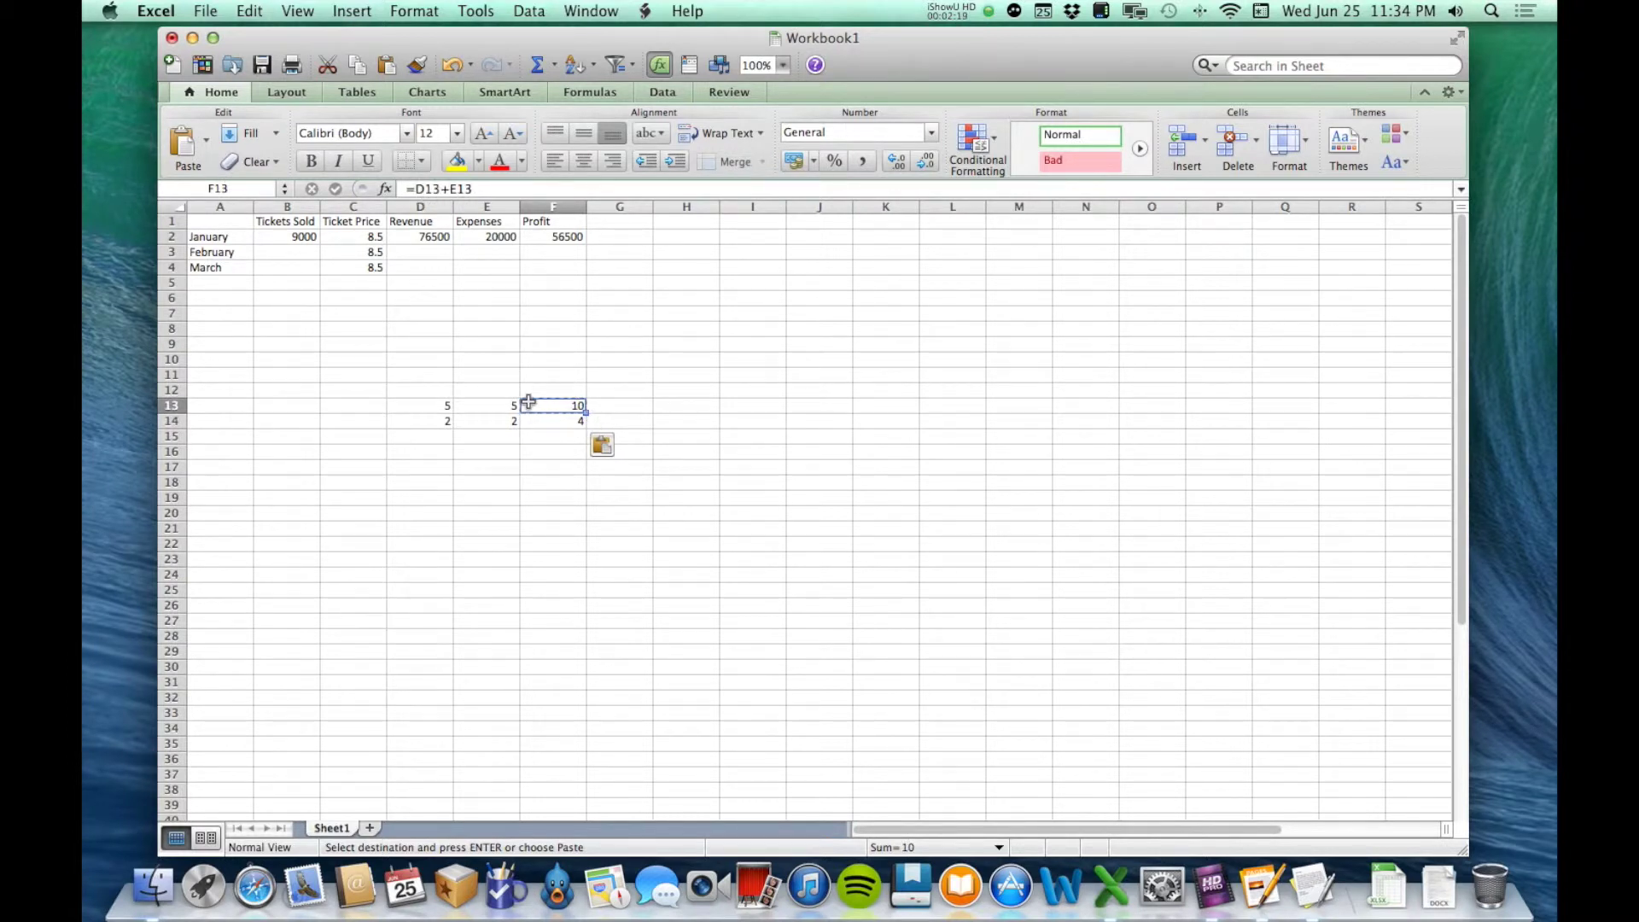
pyautogui.click(552, 423)
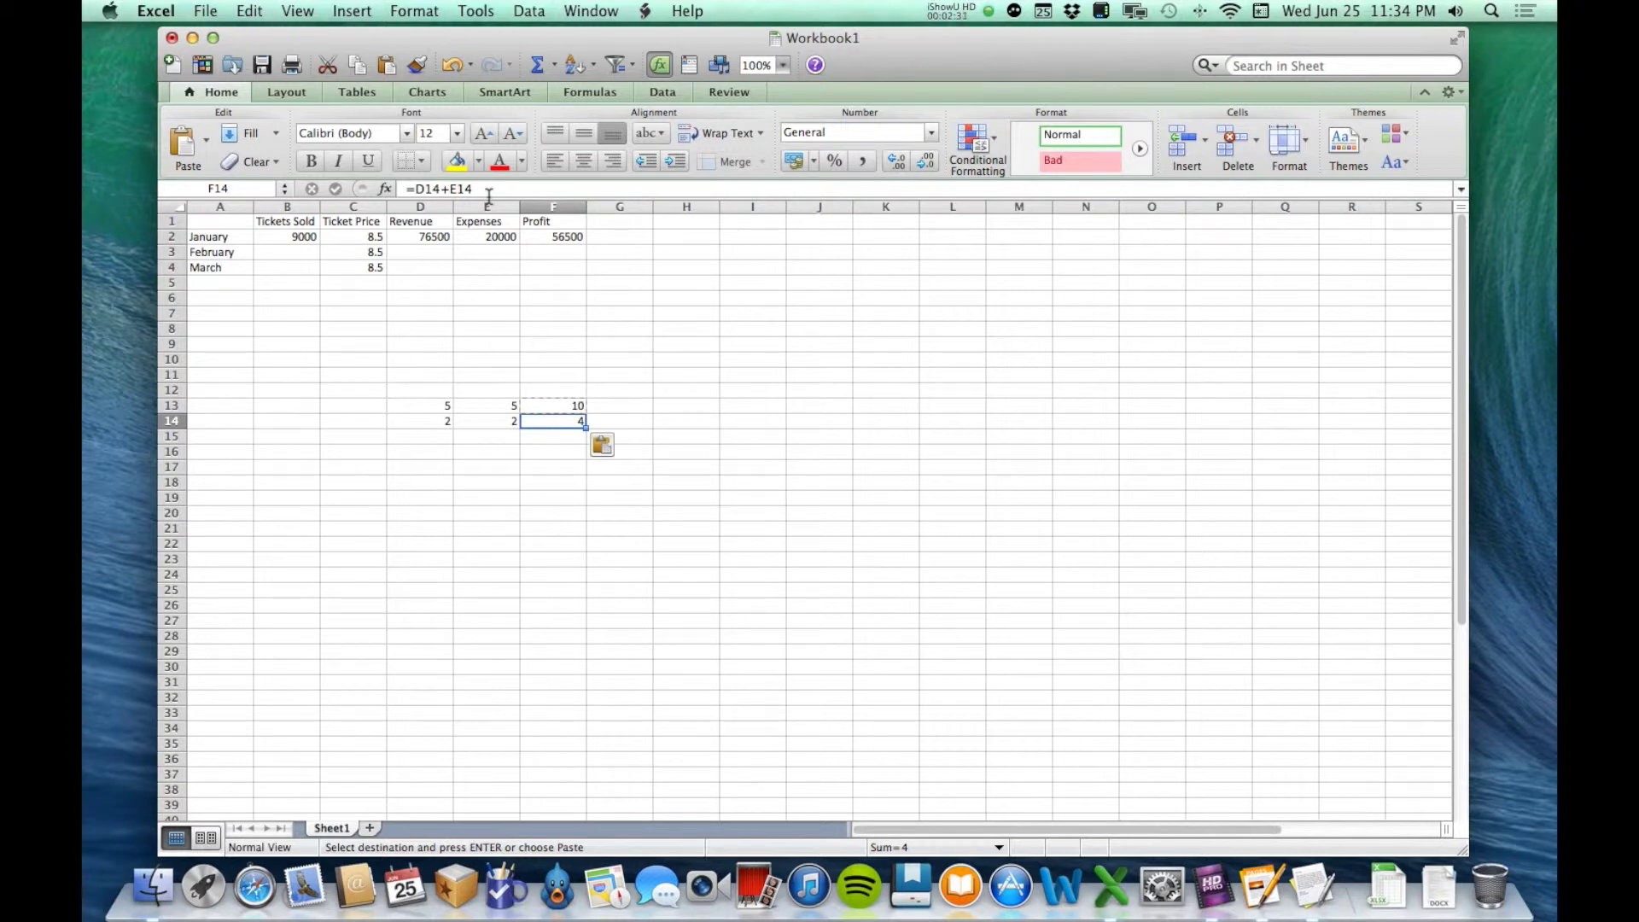
pyautogui.click(554, 419)
pyautogui.click(566, 407)
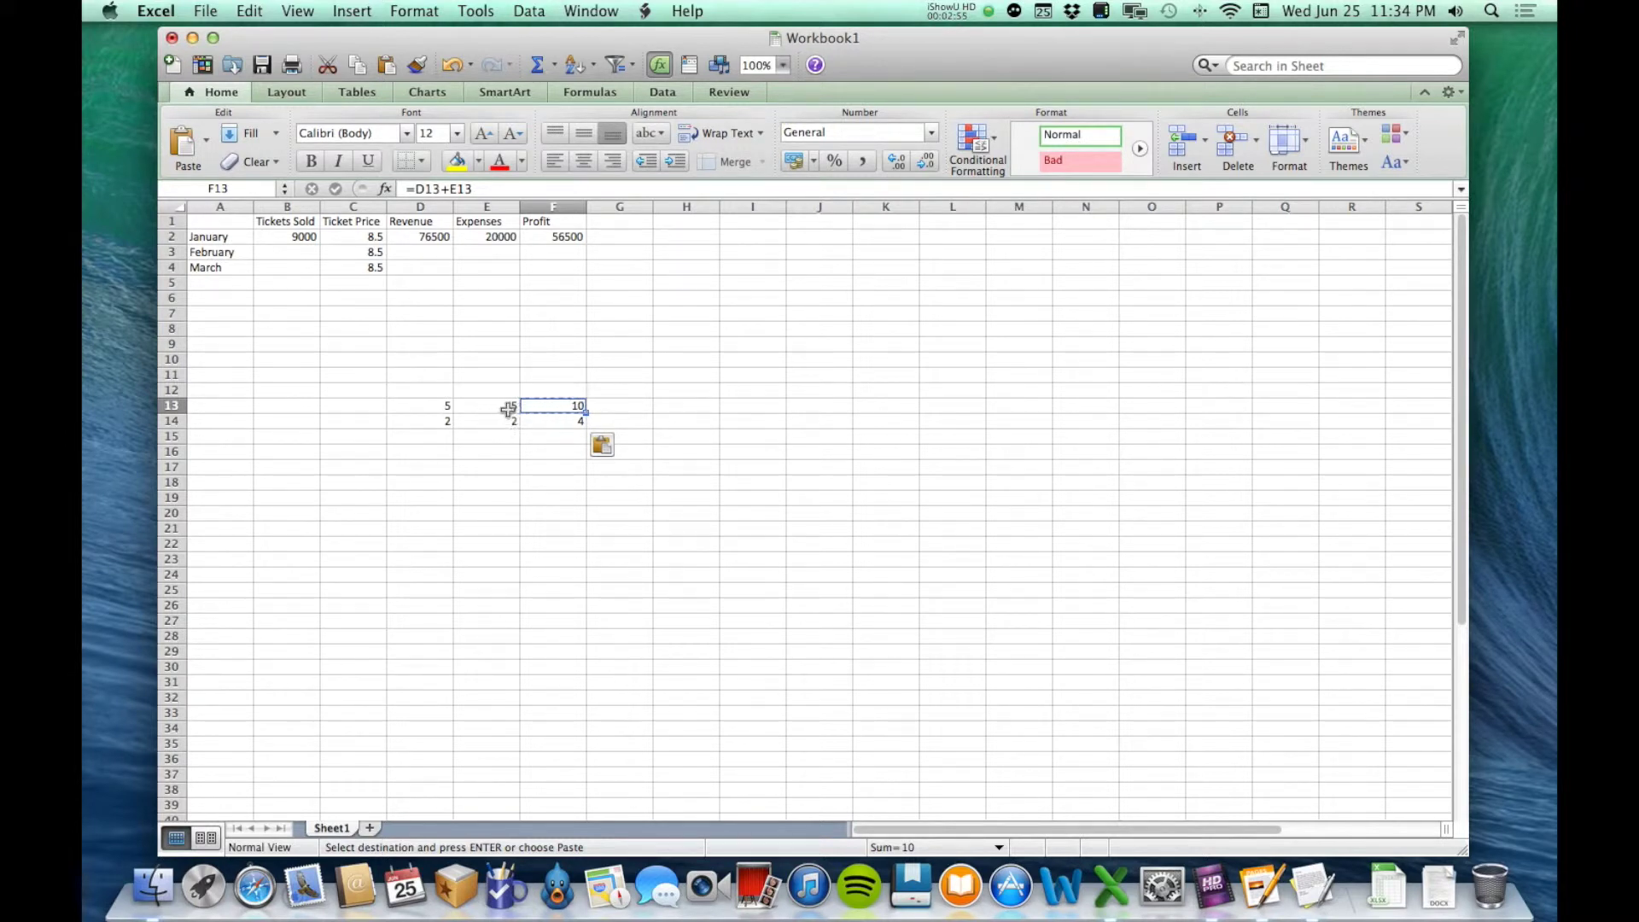
pyautogui.click(546, 421)
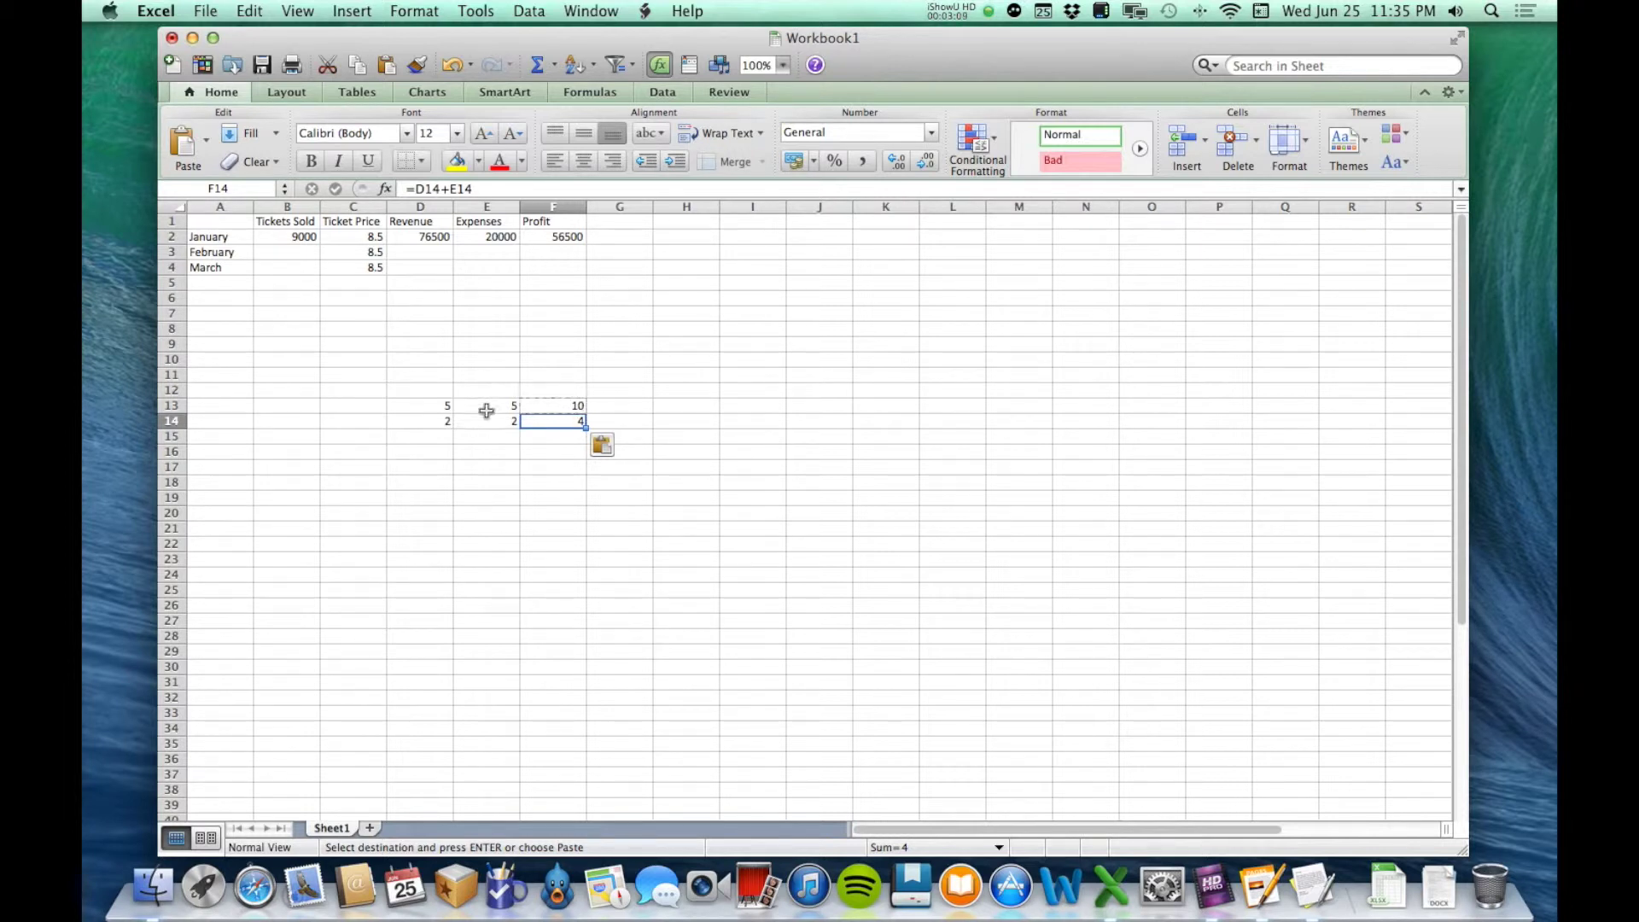
# Step: Undo all the sample numbers and addition formulas entered in D13 through F14
pyautogui.click(443, 406)
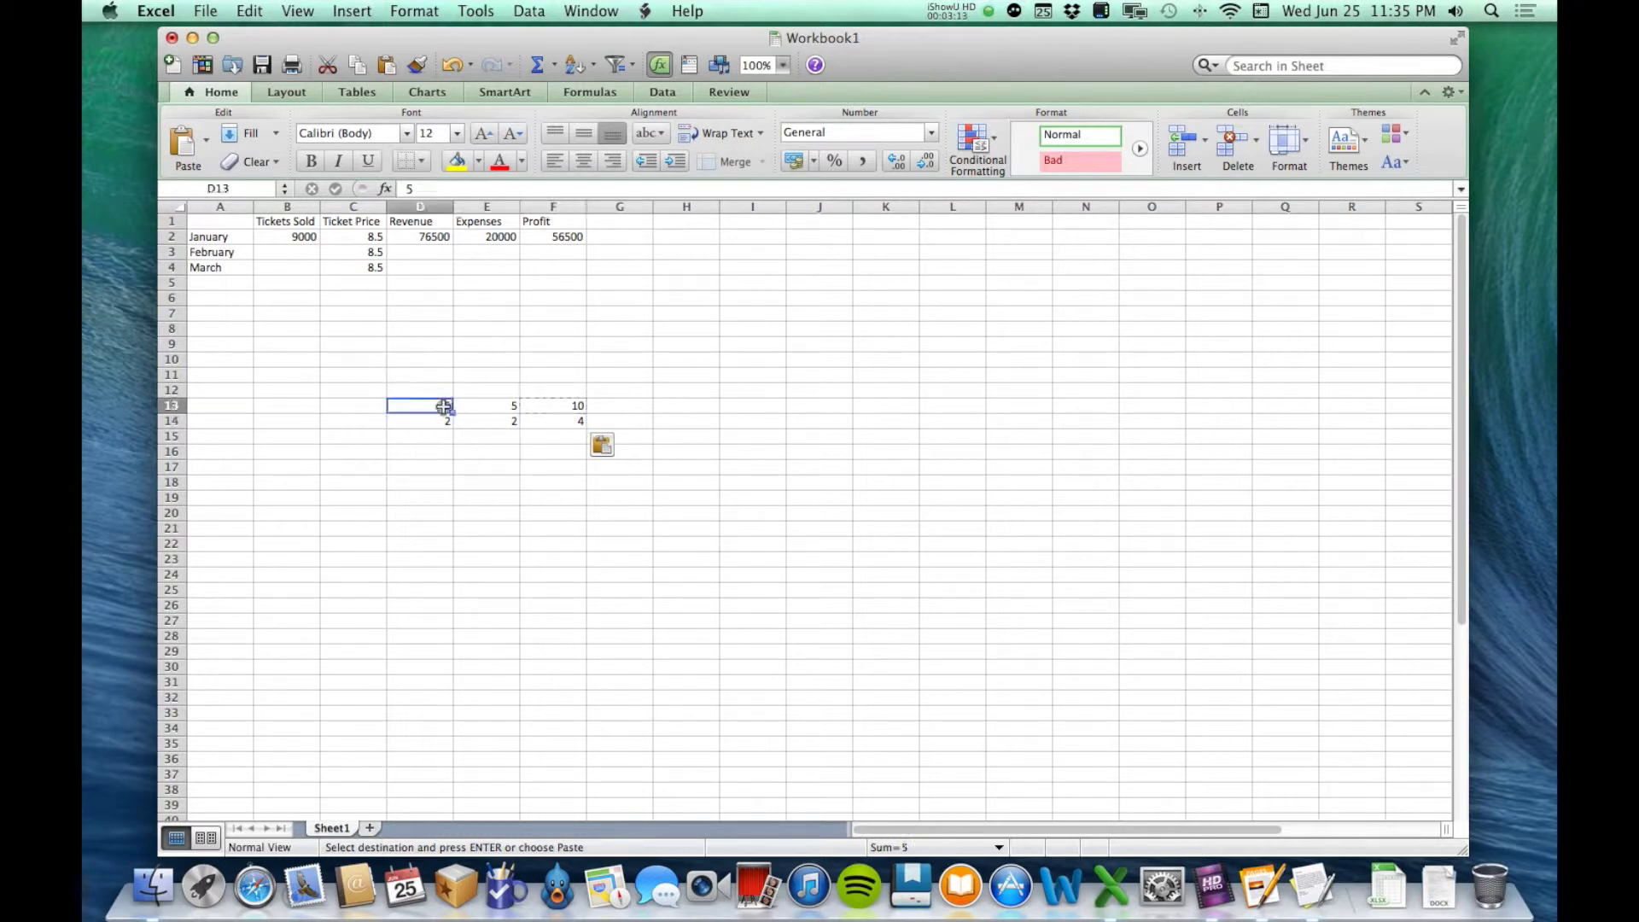
pyautogui.press('super+z')
pyautogui.press('super+z')
pyautogui.press('super+z')
pyautogui.press('super+z')
pyautogui.press('super+z')
pyautogui.press('super+z')
pyautogui.press('super+z')
pyautogui.press('super+z')
pyautogui.press('super+z')
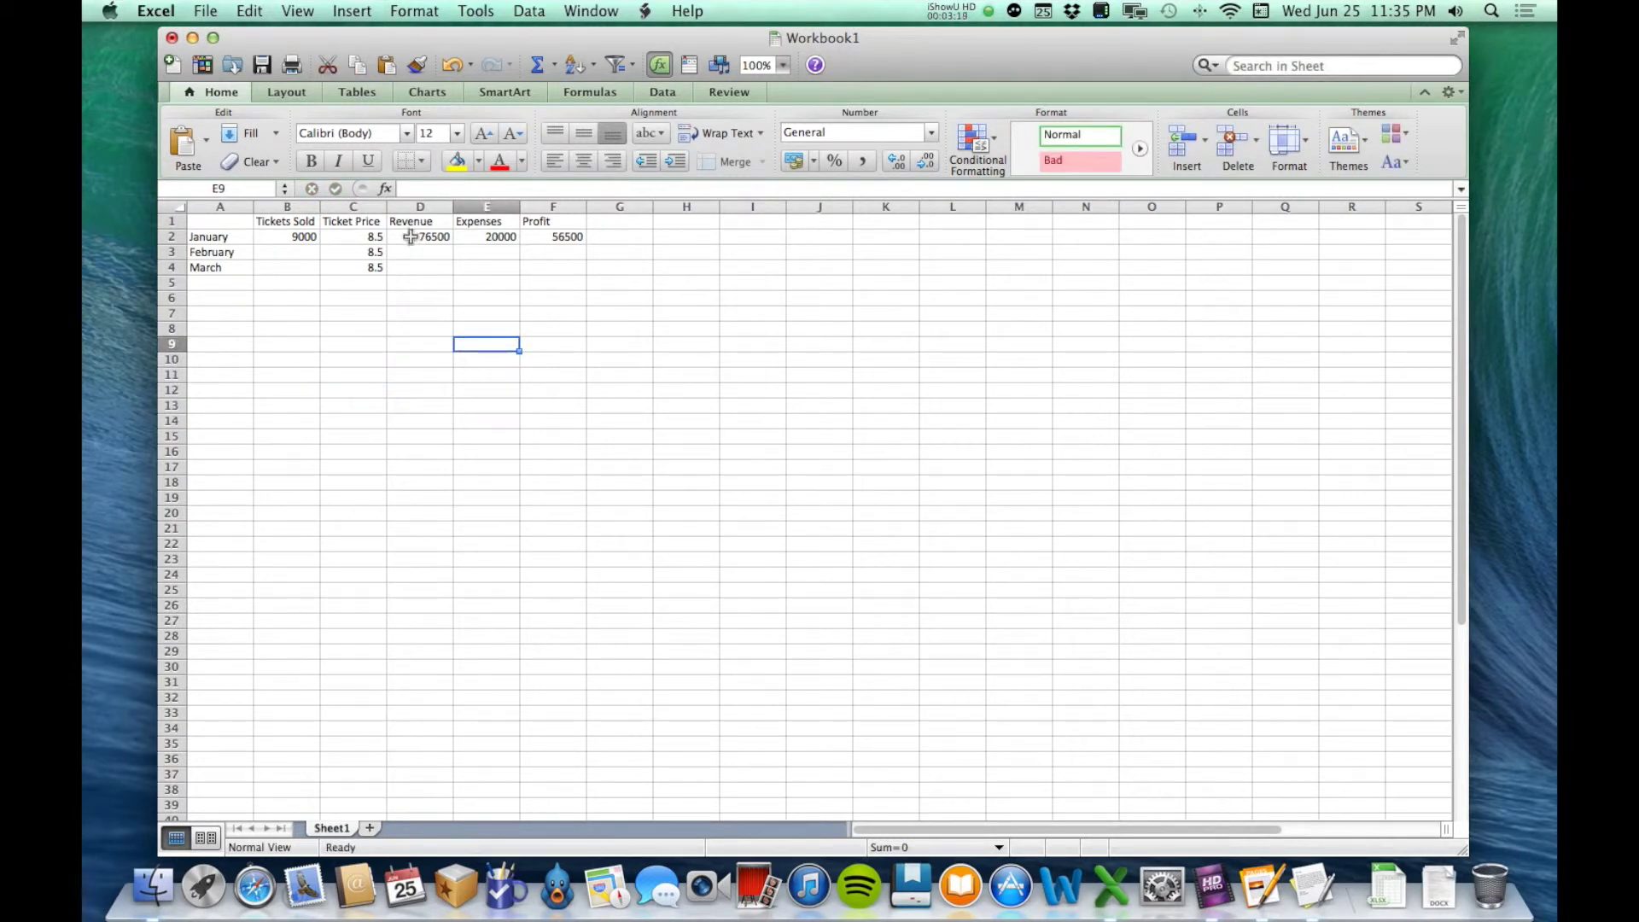
# Step: Fill January's Revenue formula down from D2 through D4 and check the cell references of each formula
pyautogui.click(411, 236)
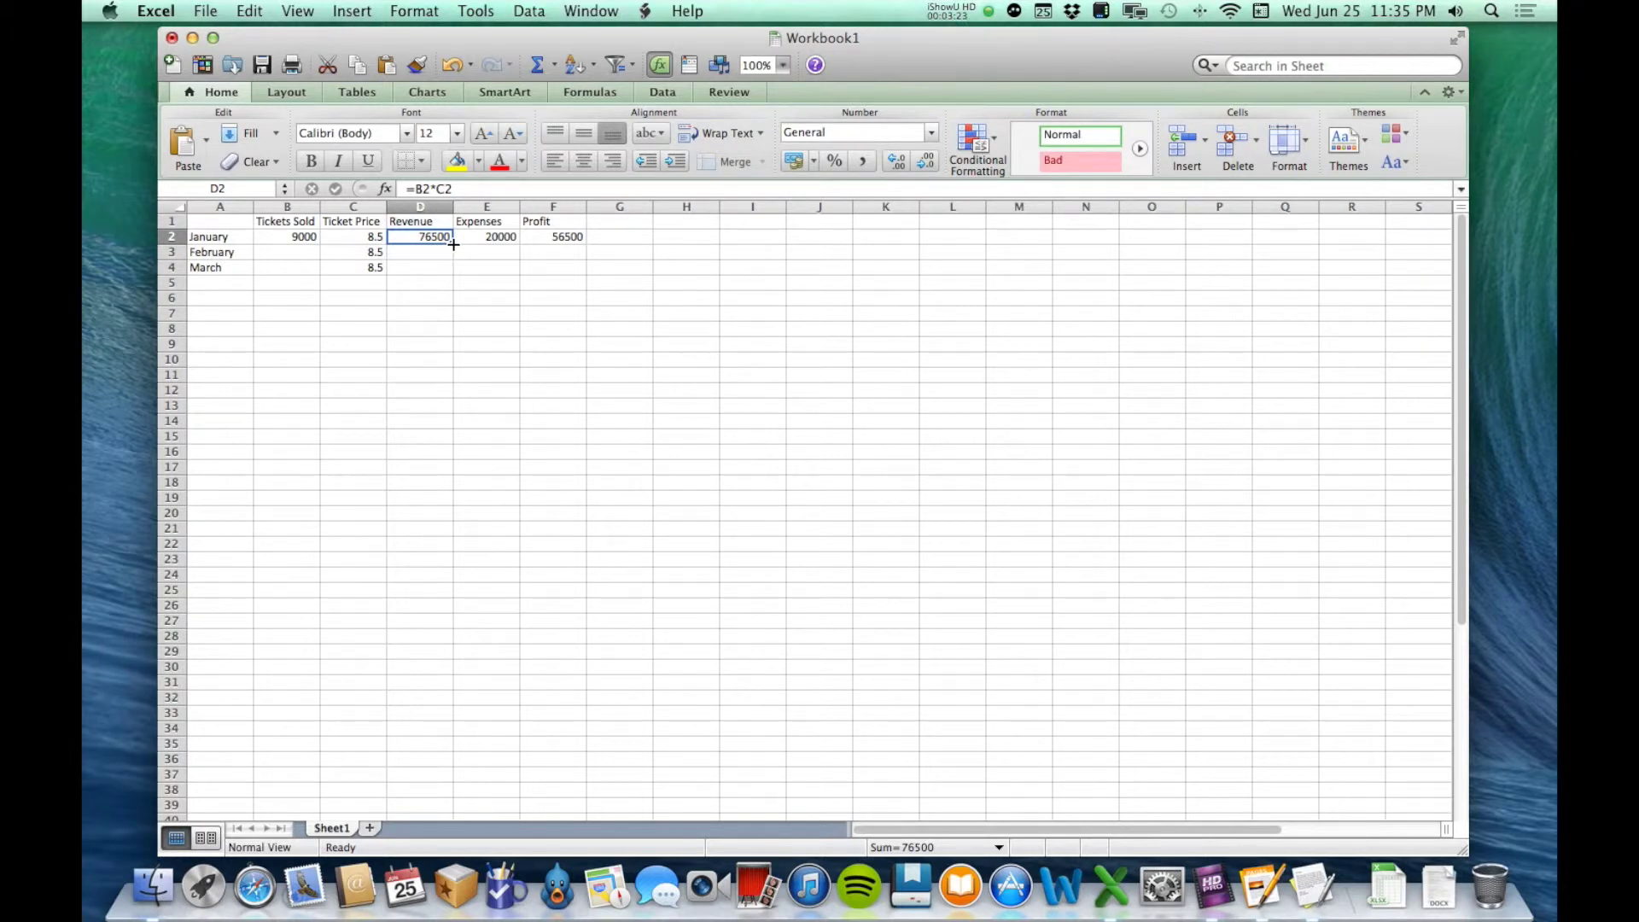
pyautogui.moveTo(454, 245); pyautogui.dragTo(454, 271)
pyautogui.click(463, 333)
pyautogui.click(422, 252)
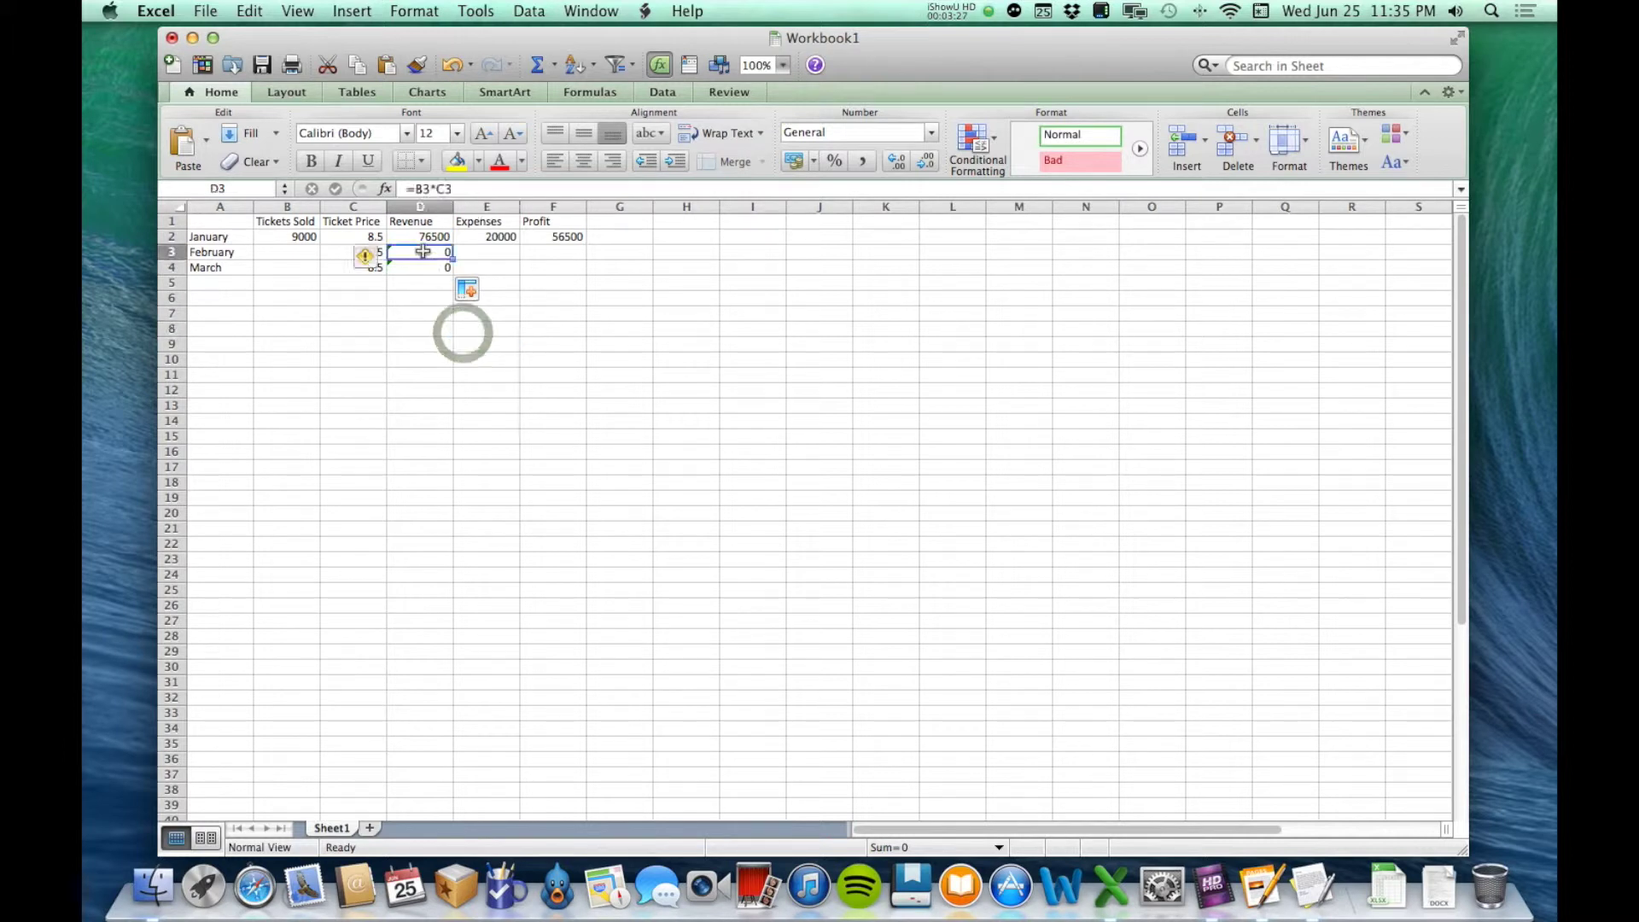
pyautogui.click(287, 252)
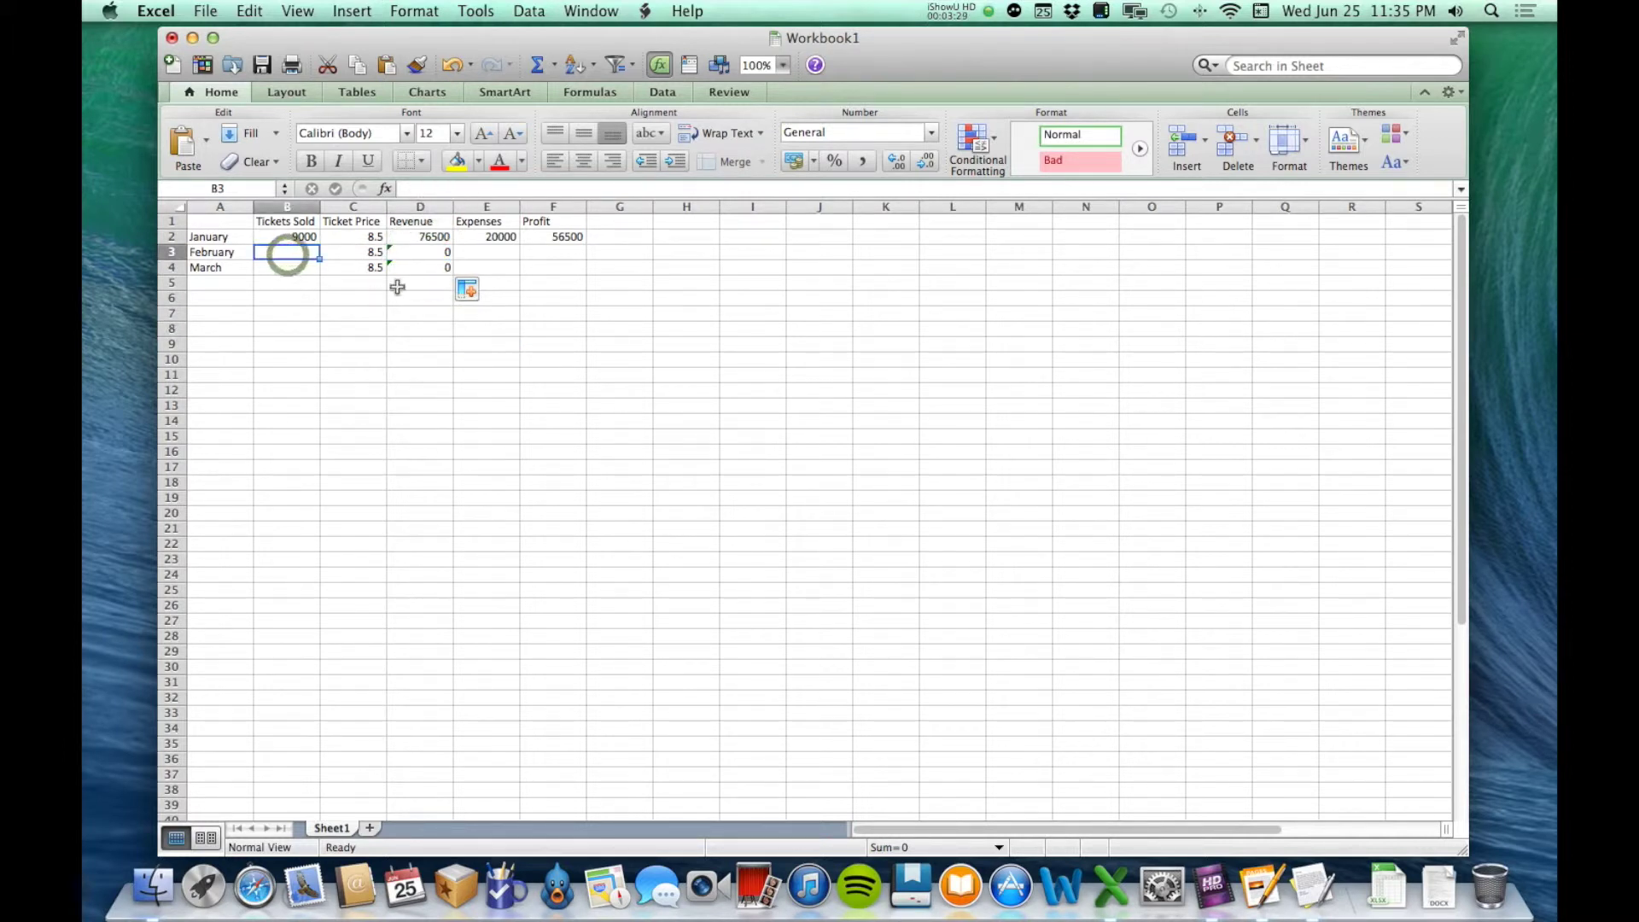
pyautogui.click(432, 238)
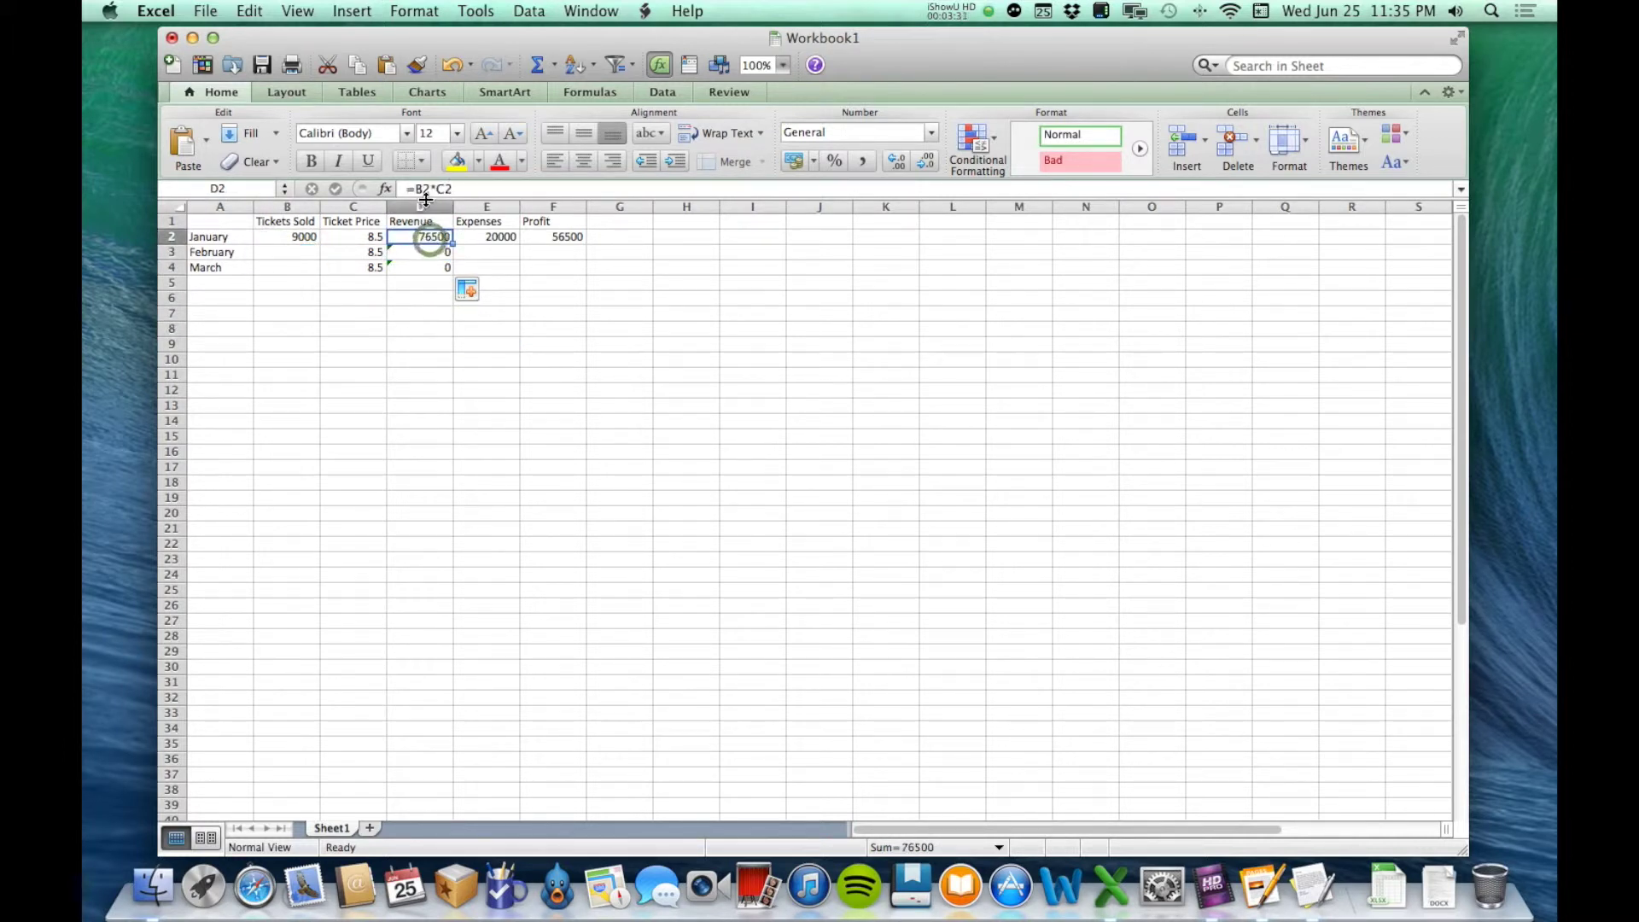
pyautogui.click(425, 252)
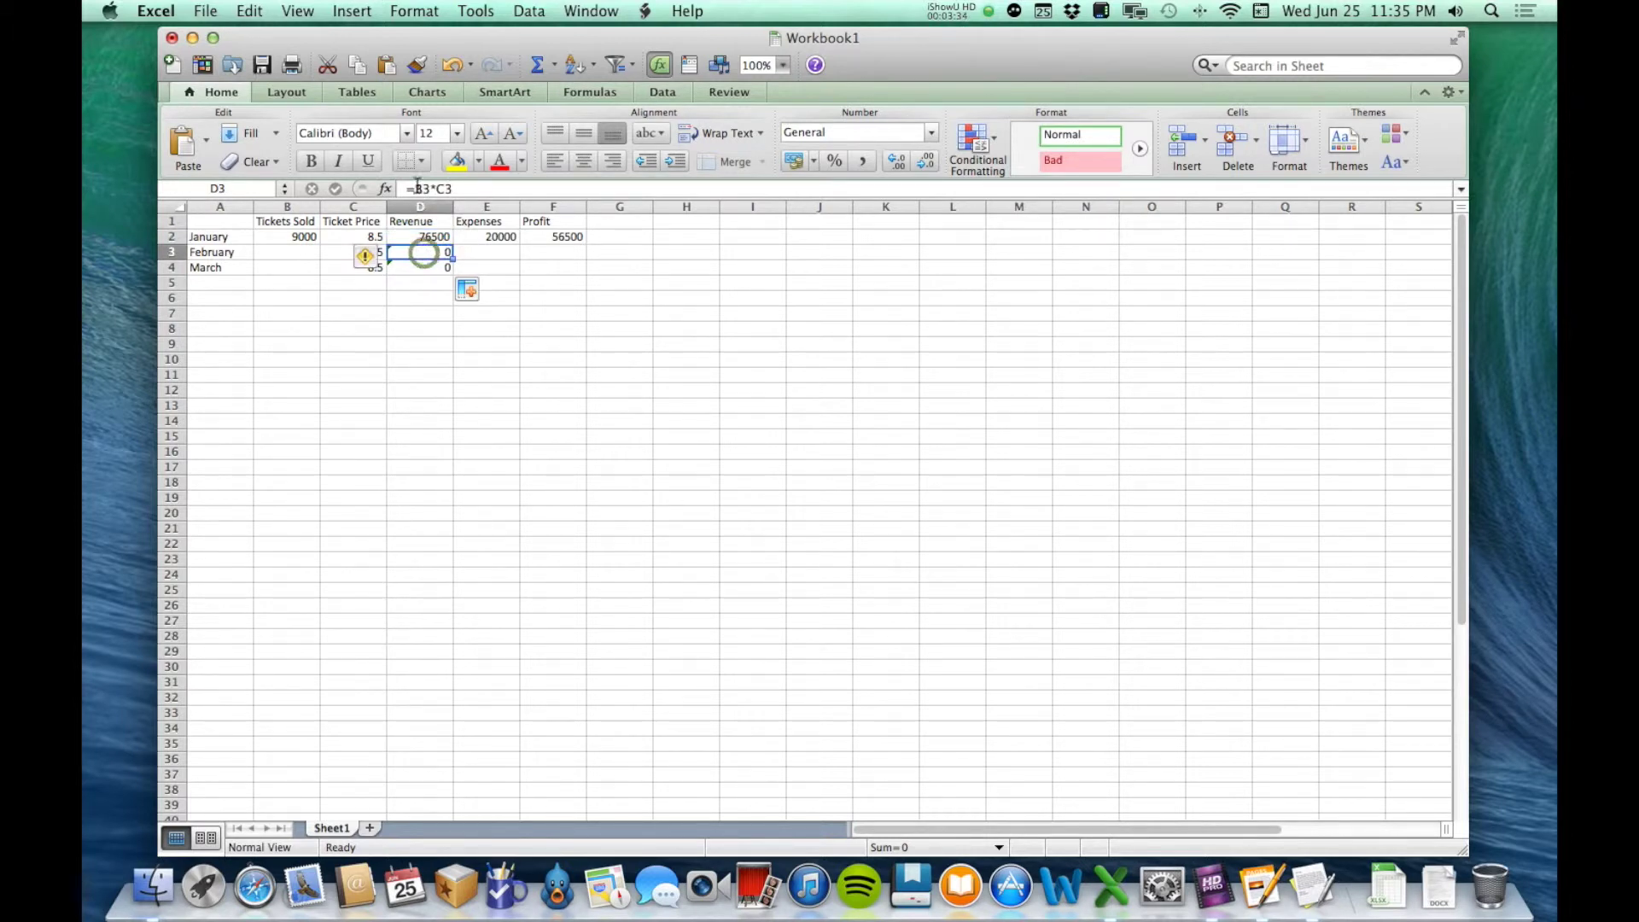
pyautogui.click(424, 267)
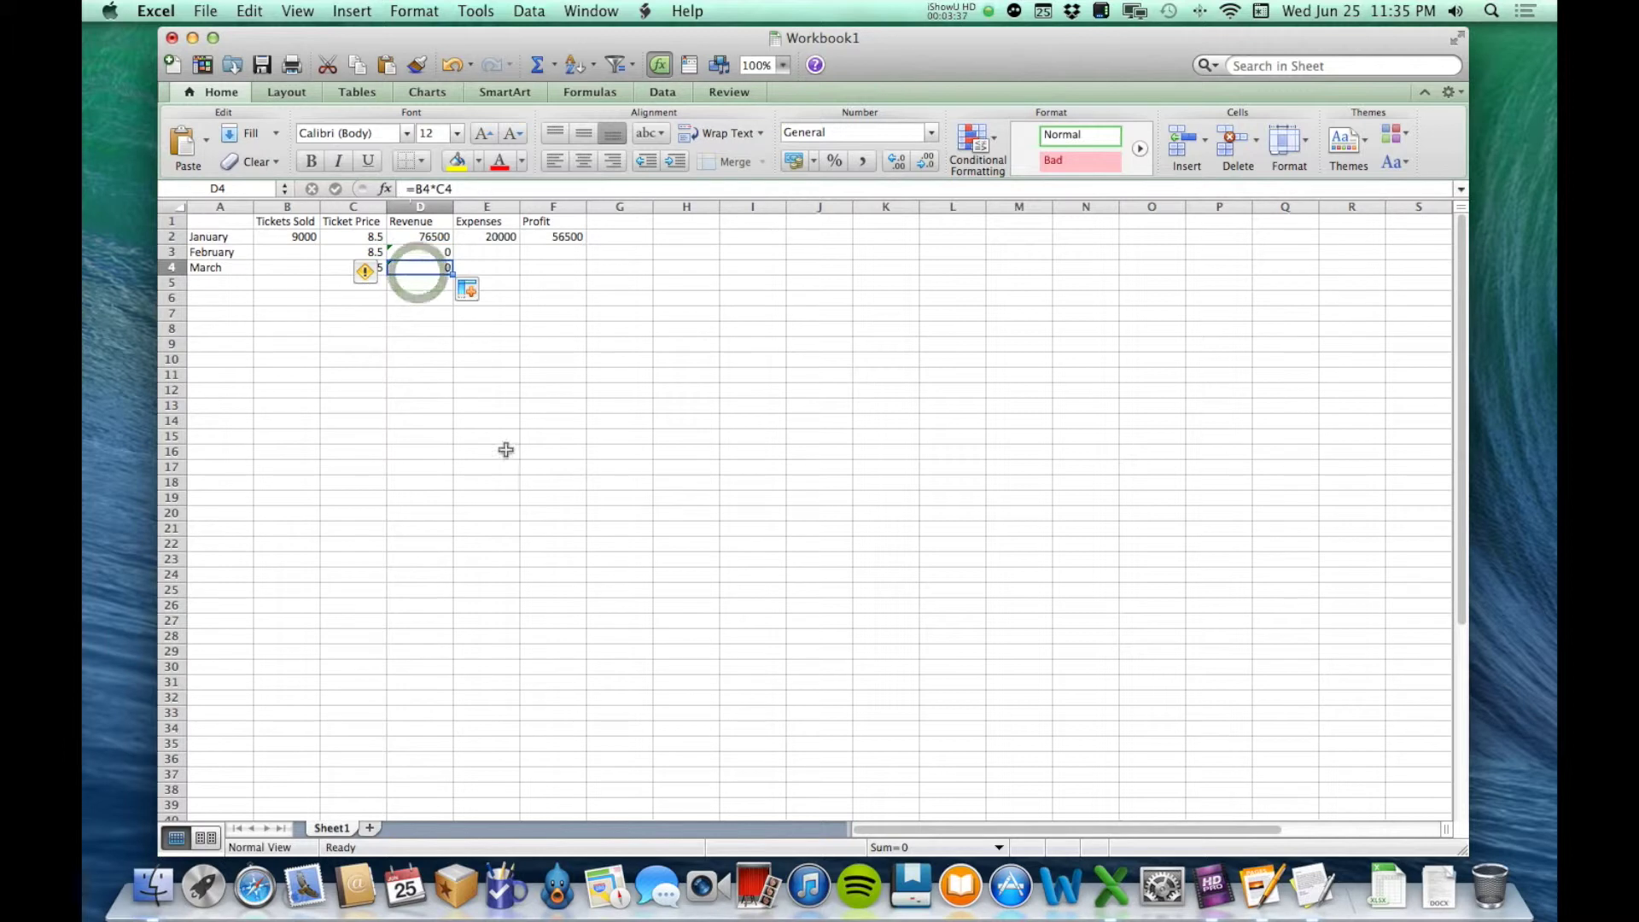
pyautogui.click(506, 450)
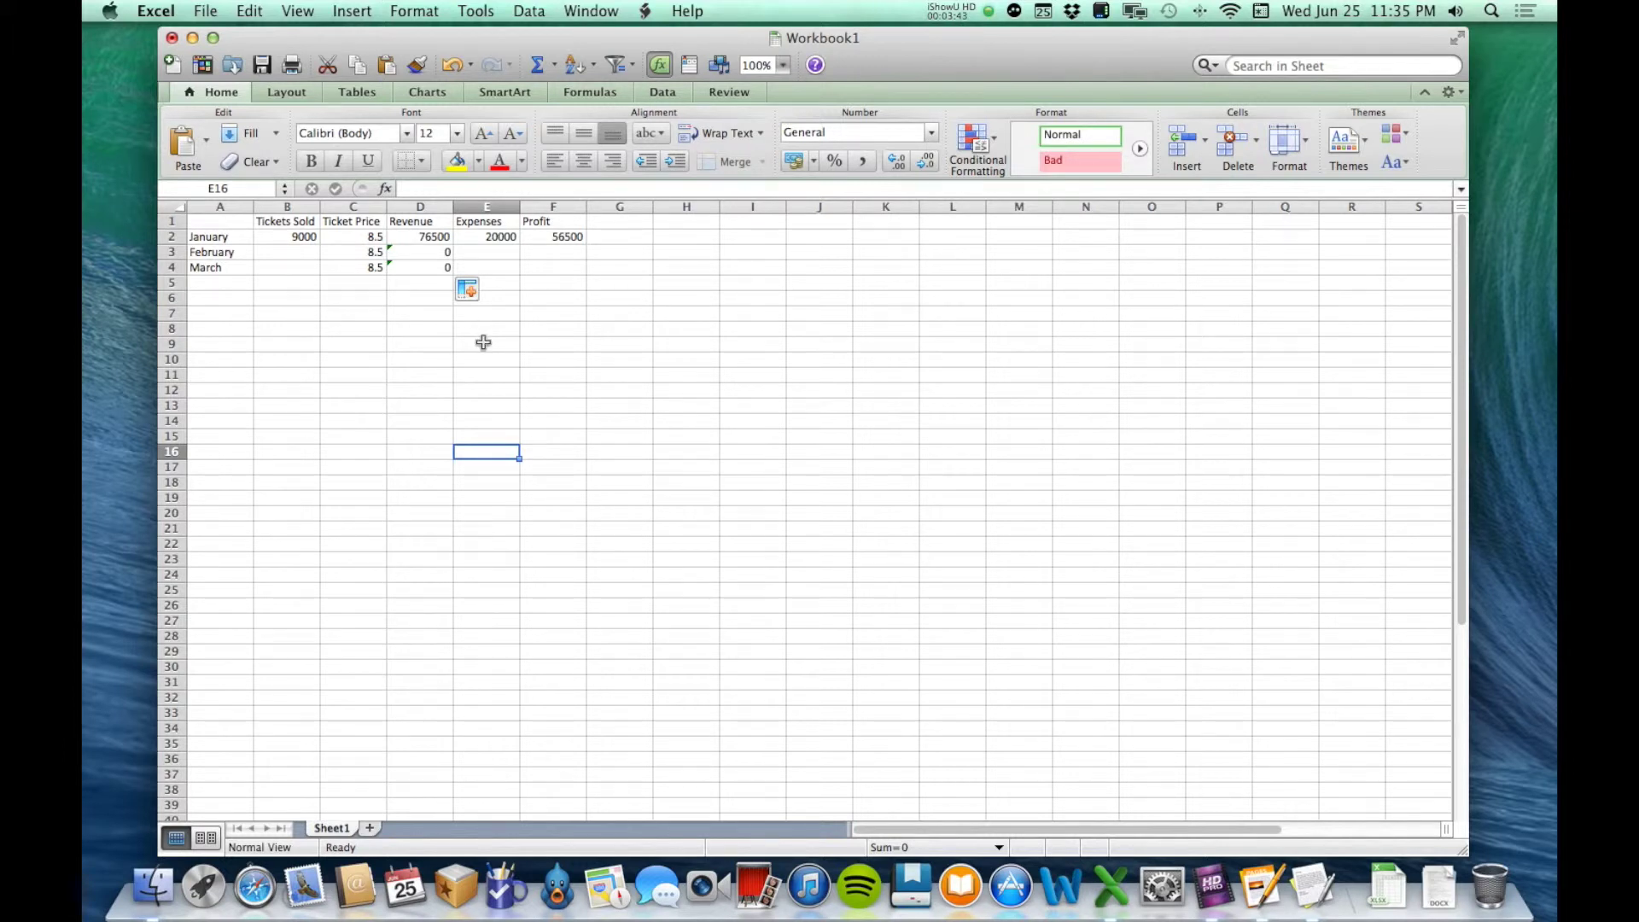
# Step: Fill January's Profit formula down from F2 to the February and March rows
pyautogui.click(555, 241)
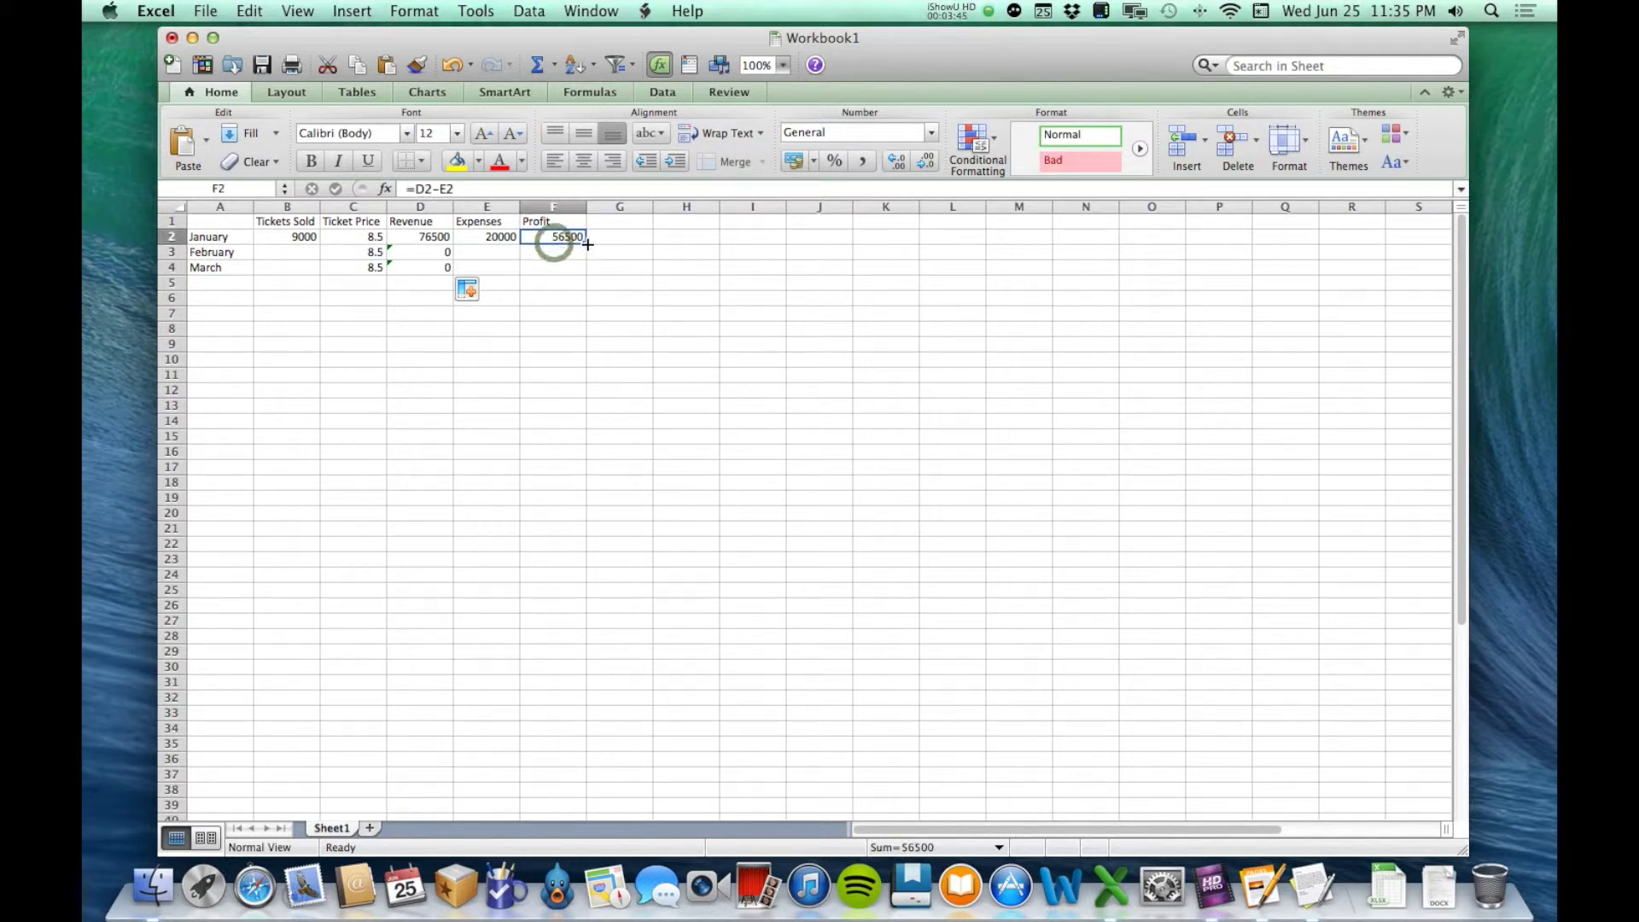
pyautogui.moveTo(588, 247); pyautogui.dragTo(587, 269)
pyautogui.click(602, 328)
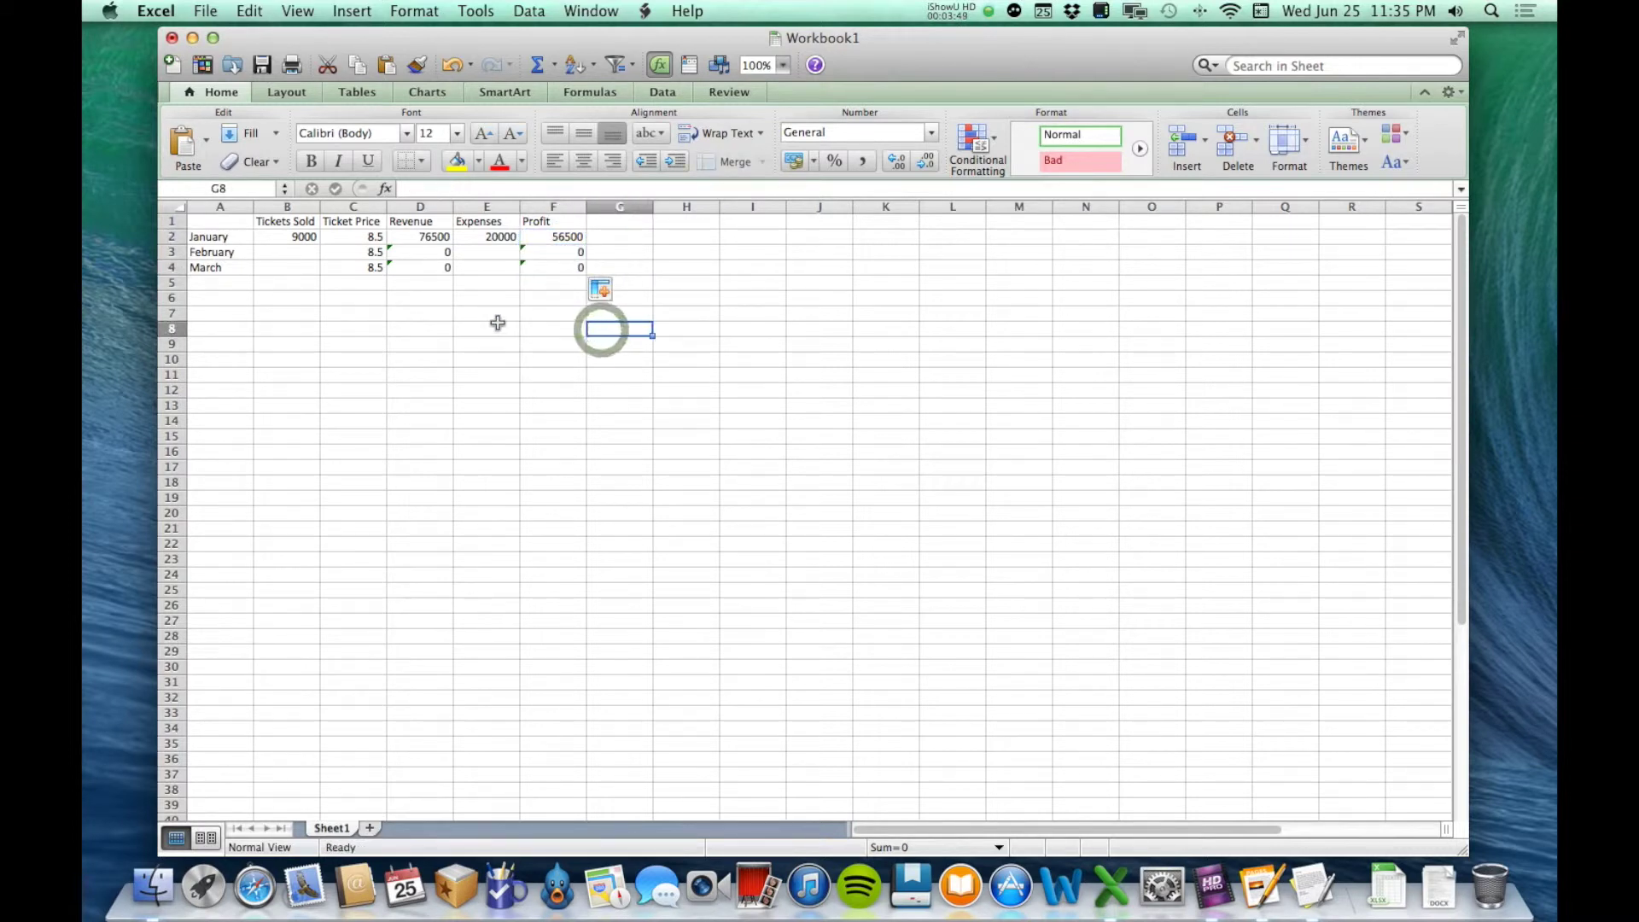
pyautogui.click(494, 334)
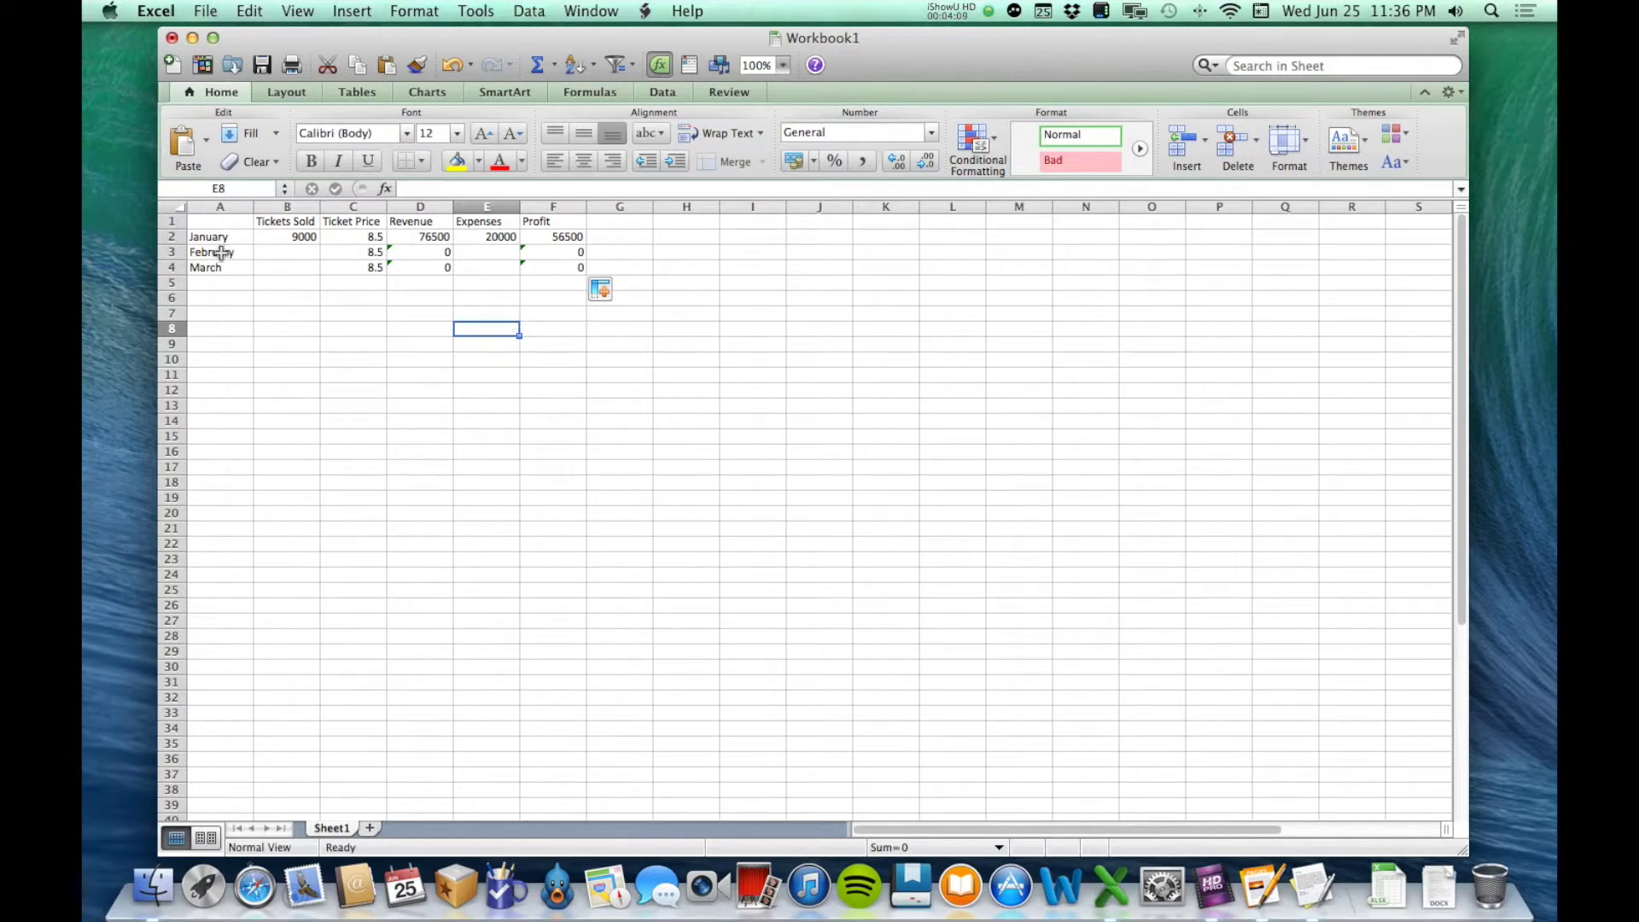
# Step: Enter February's figures: 7000 tickets sold in B3 and expenses of 15000 in E3
pyautogui.click(277, 255)
pyautogui.click(499, 254)
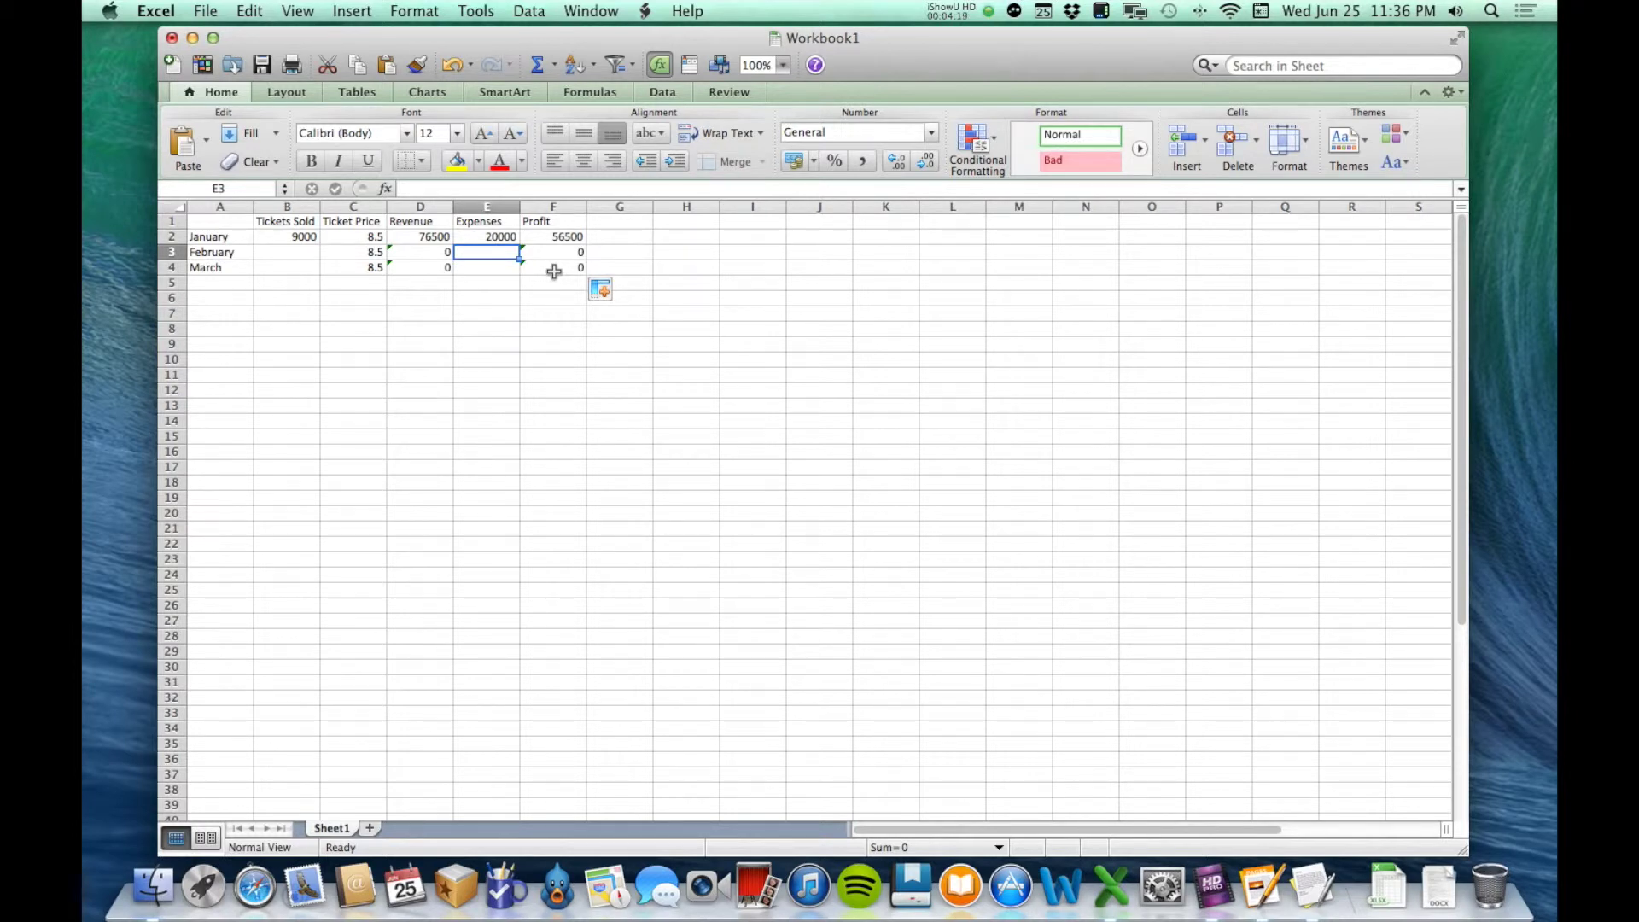
pyautogui.click(290, 257)
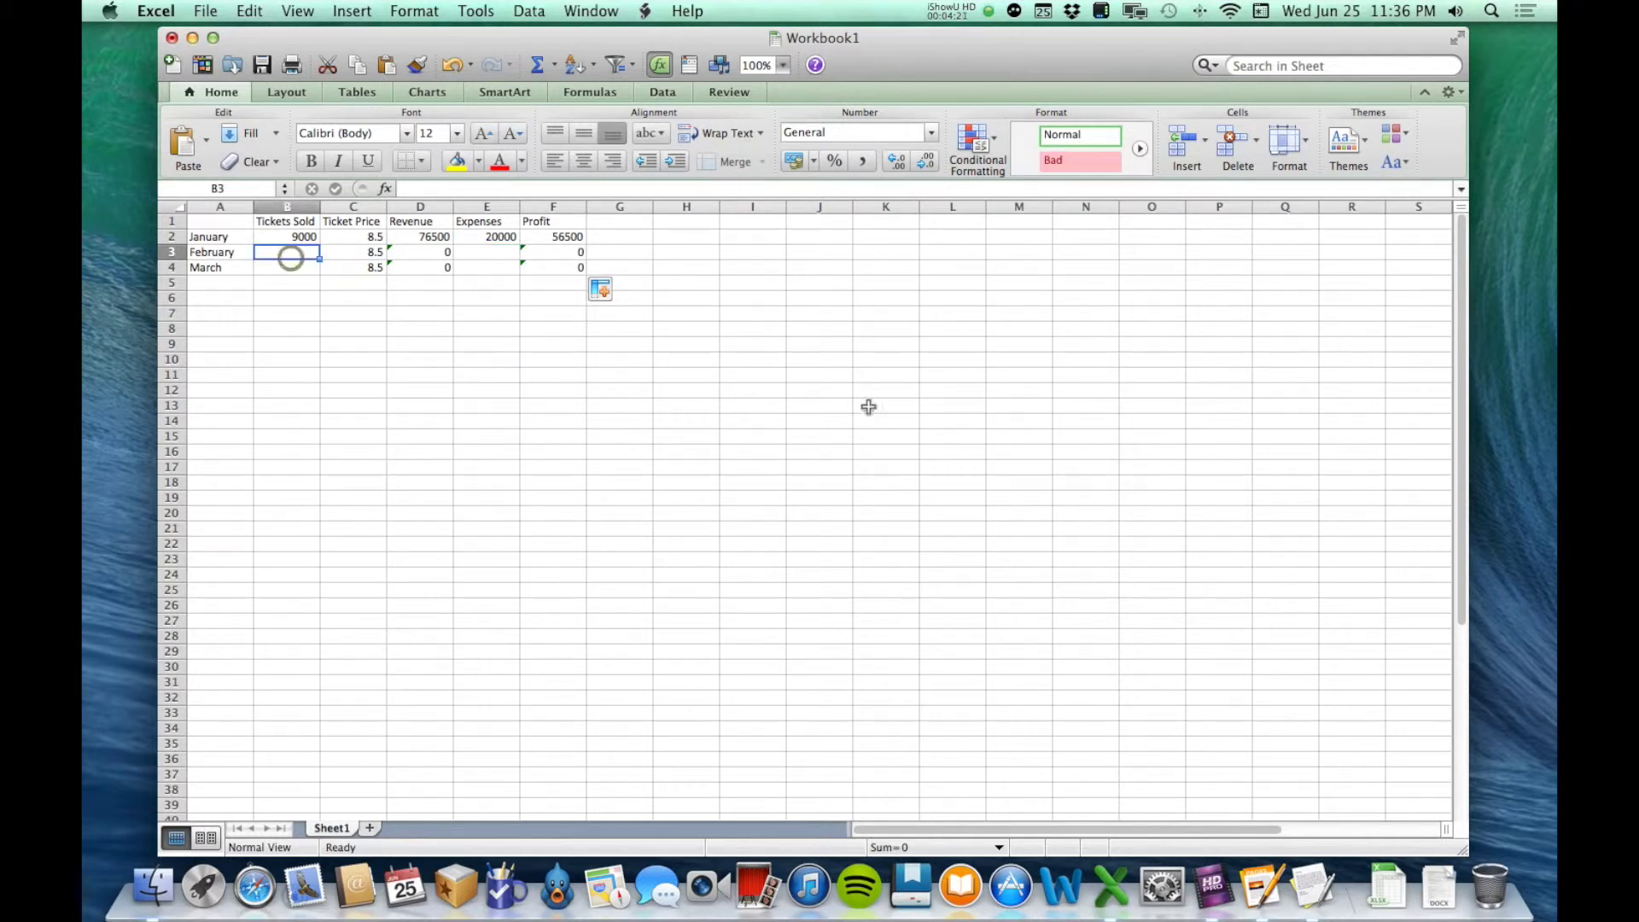
pyautogui.write('7000')
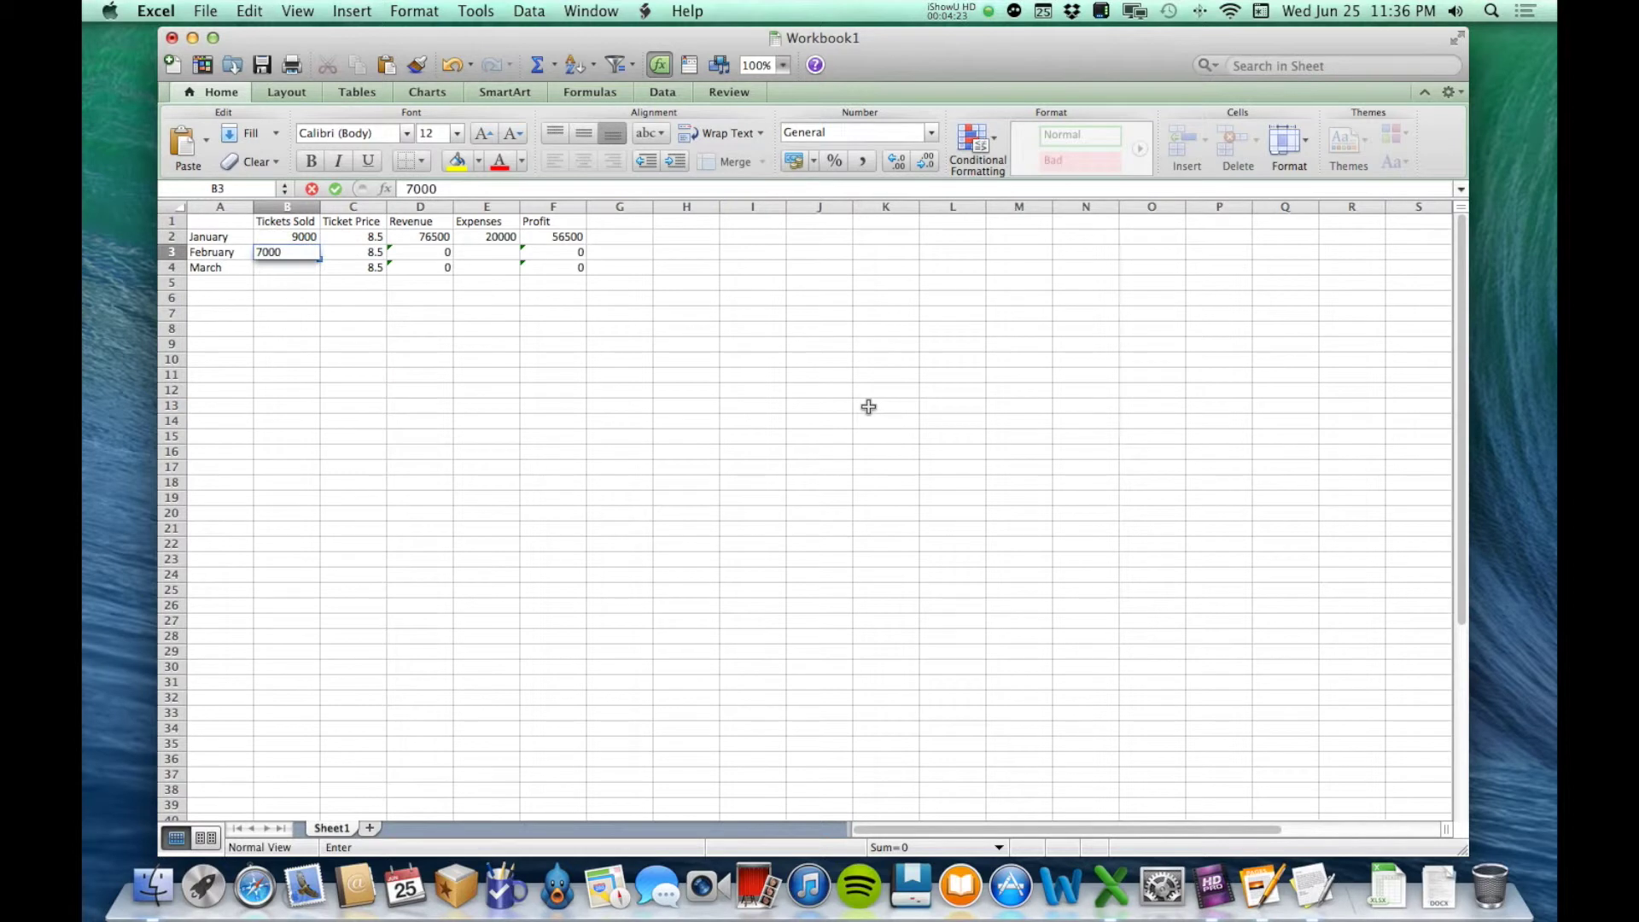
pyautogui.press('Return')
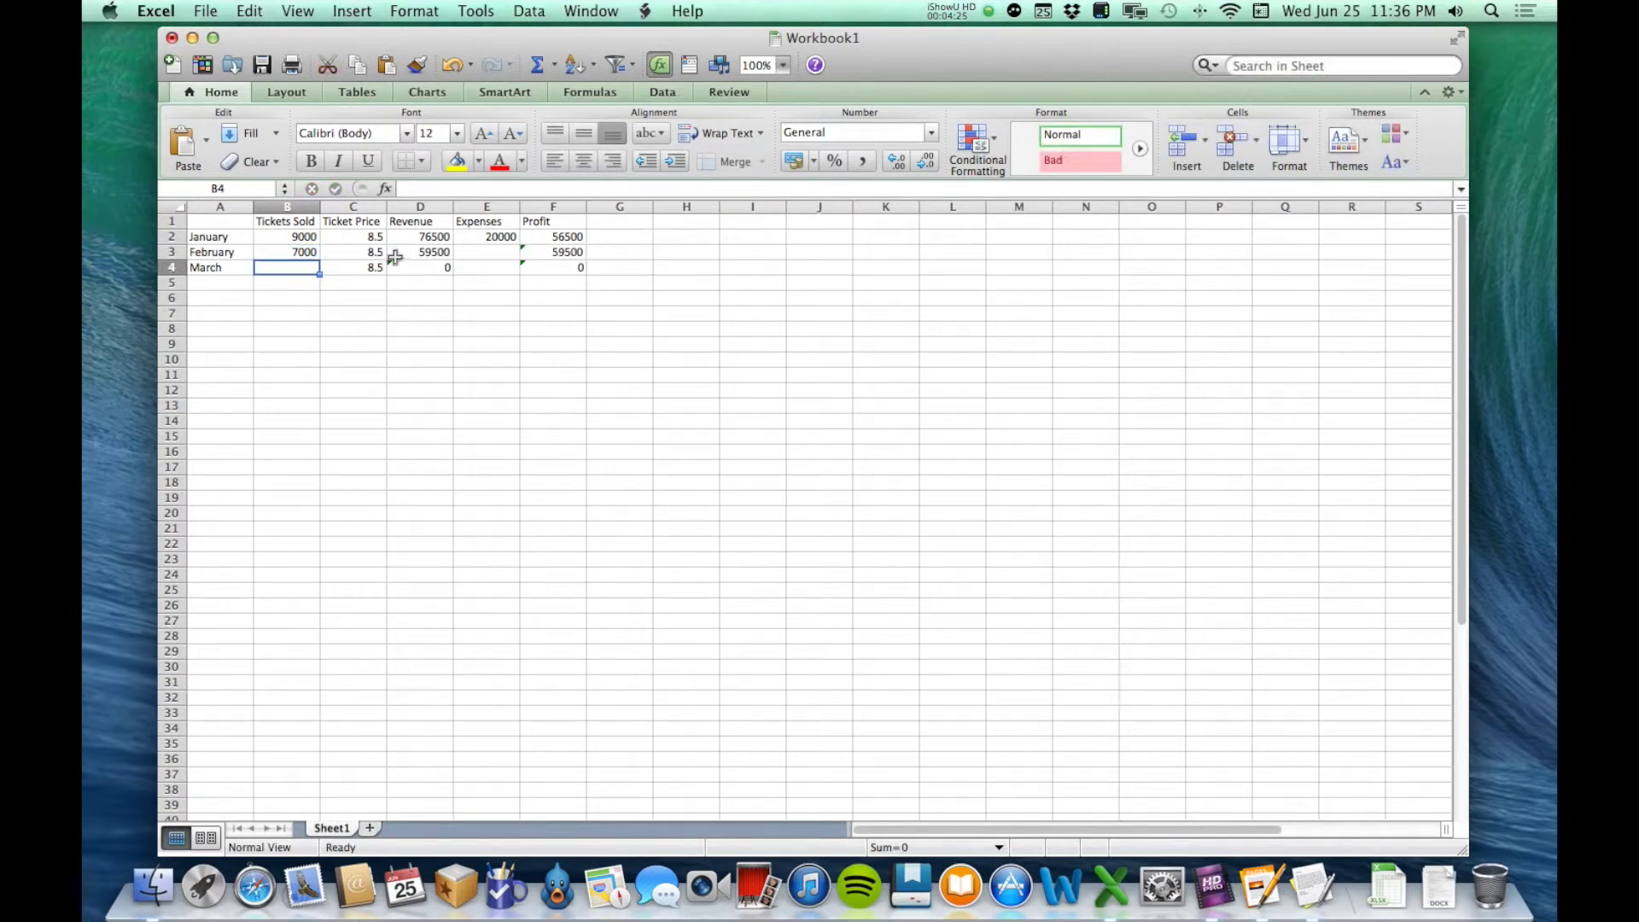
pyautogui.click(485, 253)
pyautogui.write('15000')
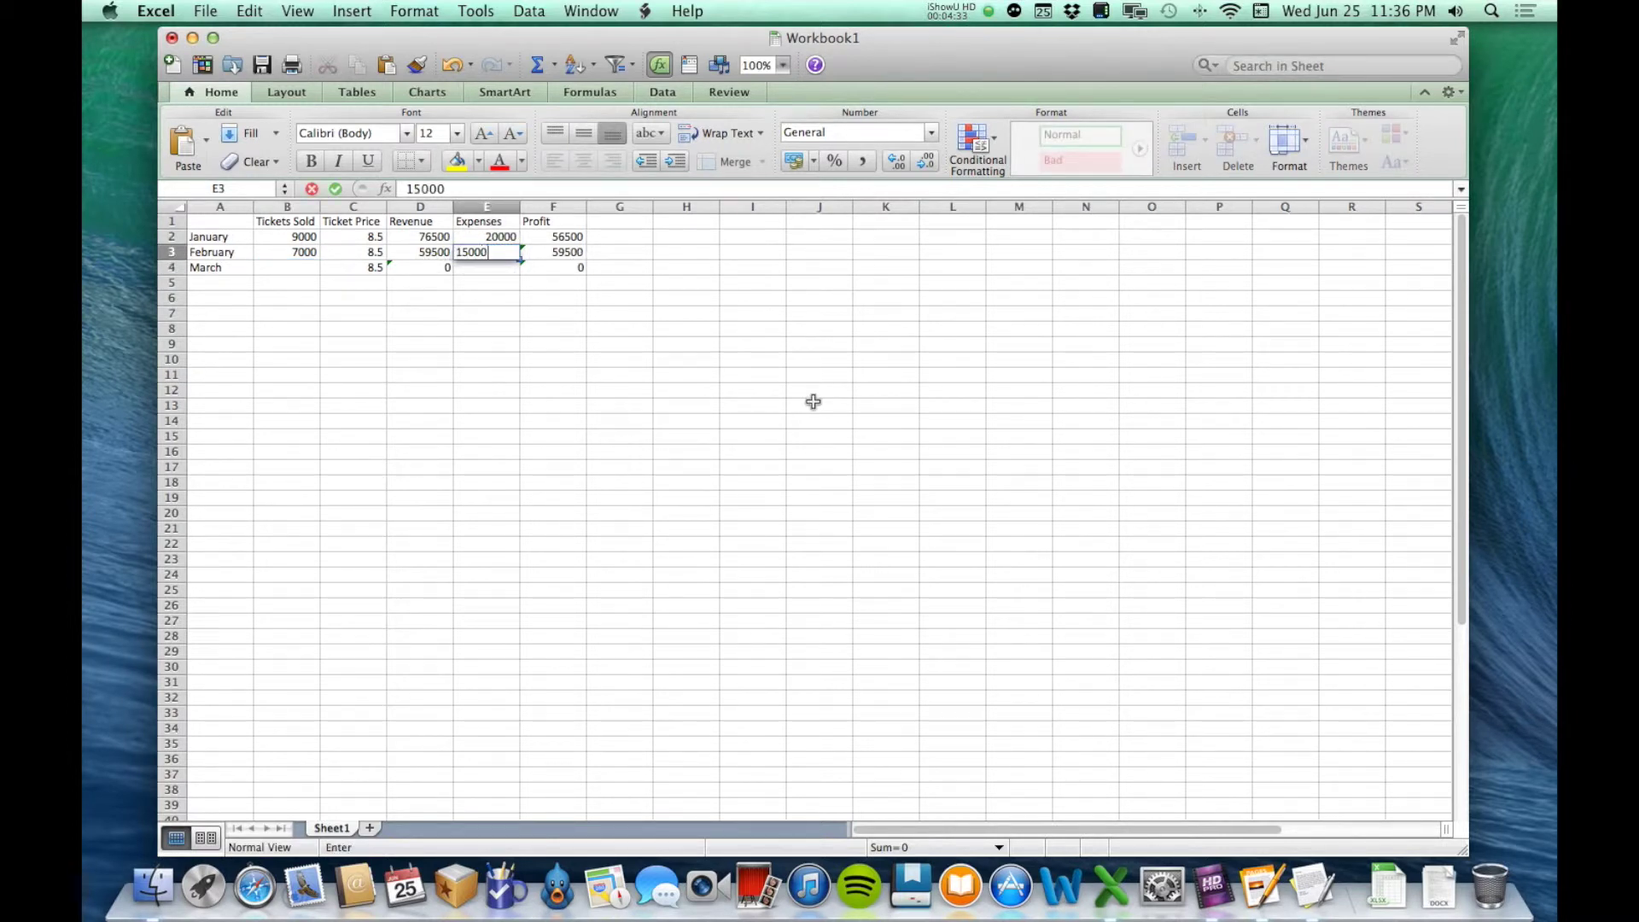
pyautogui.press('Return')
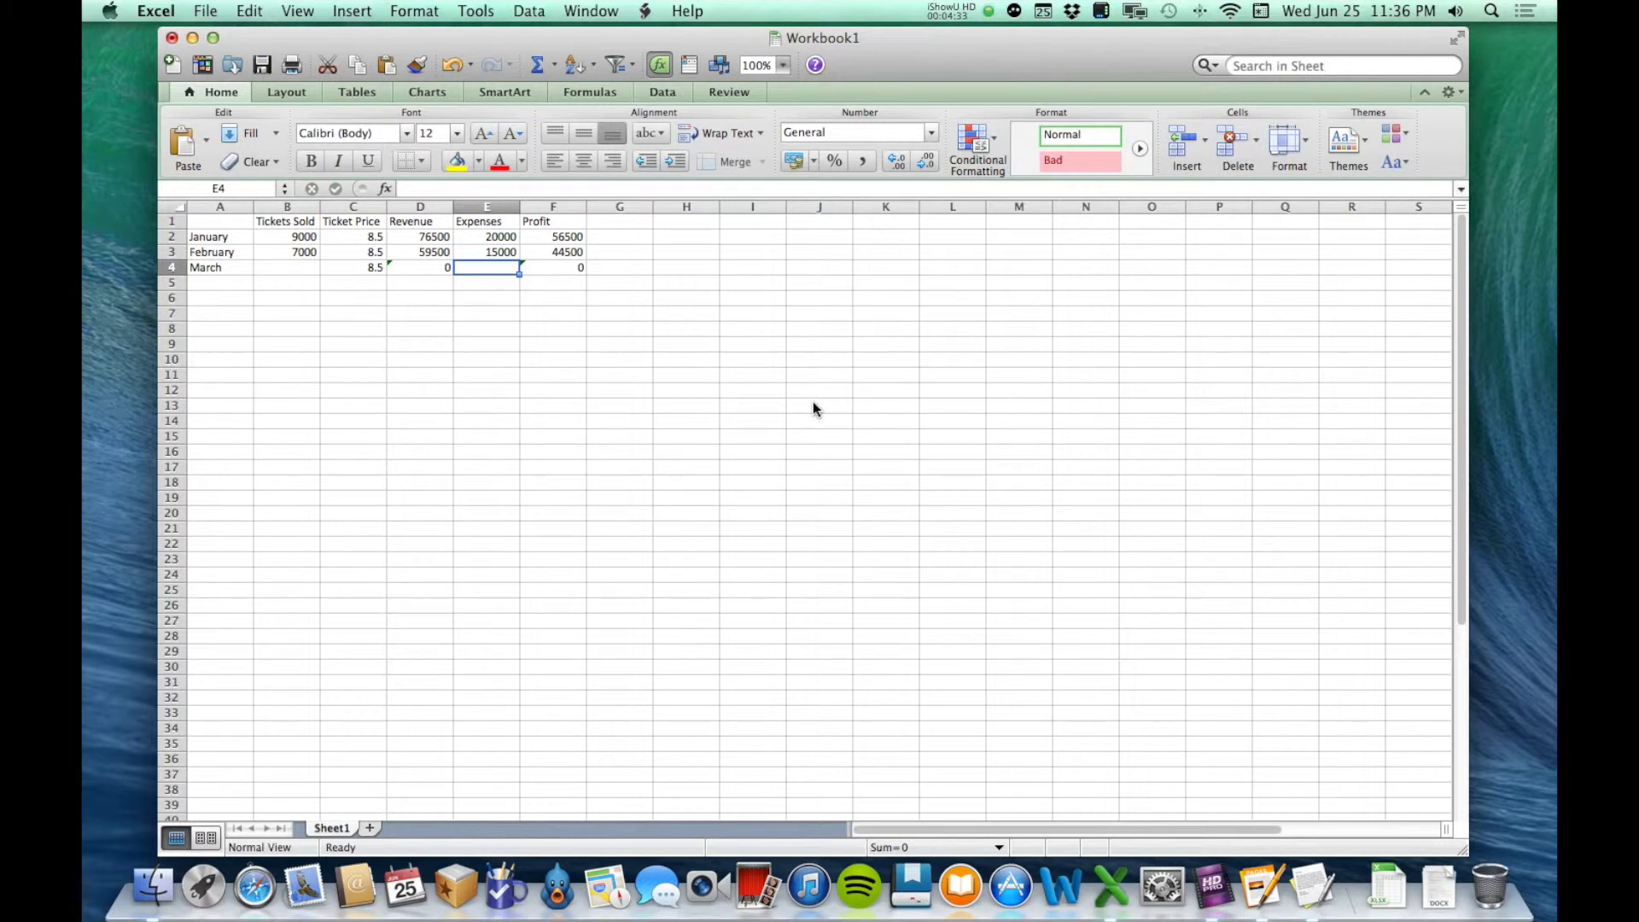
# Step: Enter March's figures: 11500 tickets sold in B4 and expenses of 30000 in E4
pyautogui.click(290, 267)
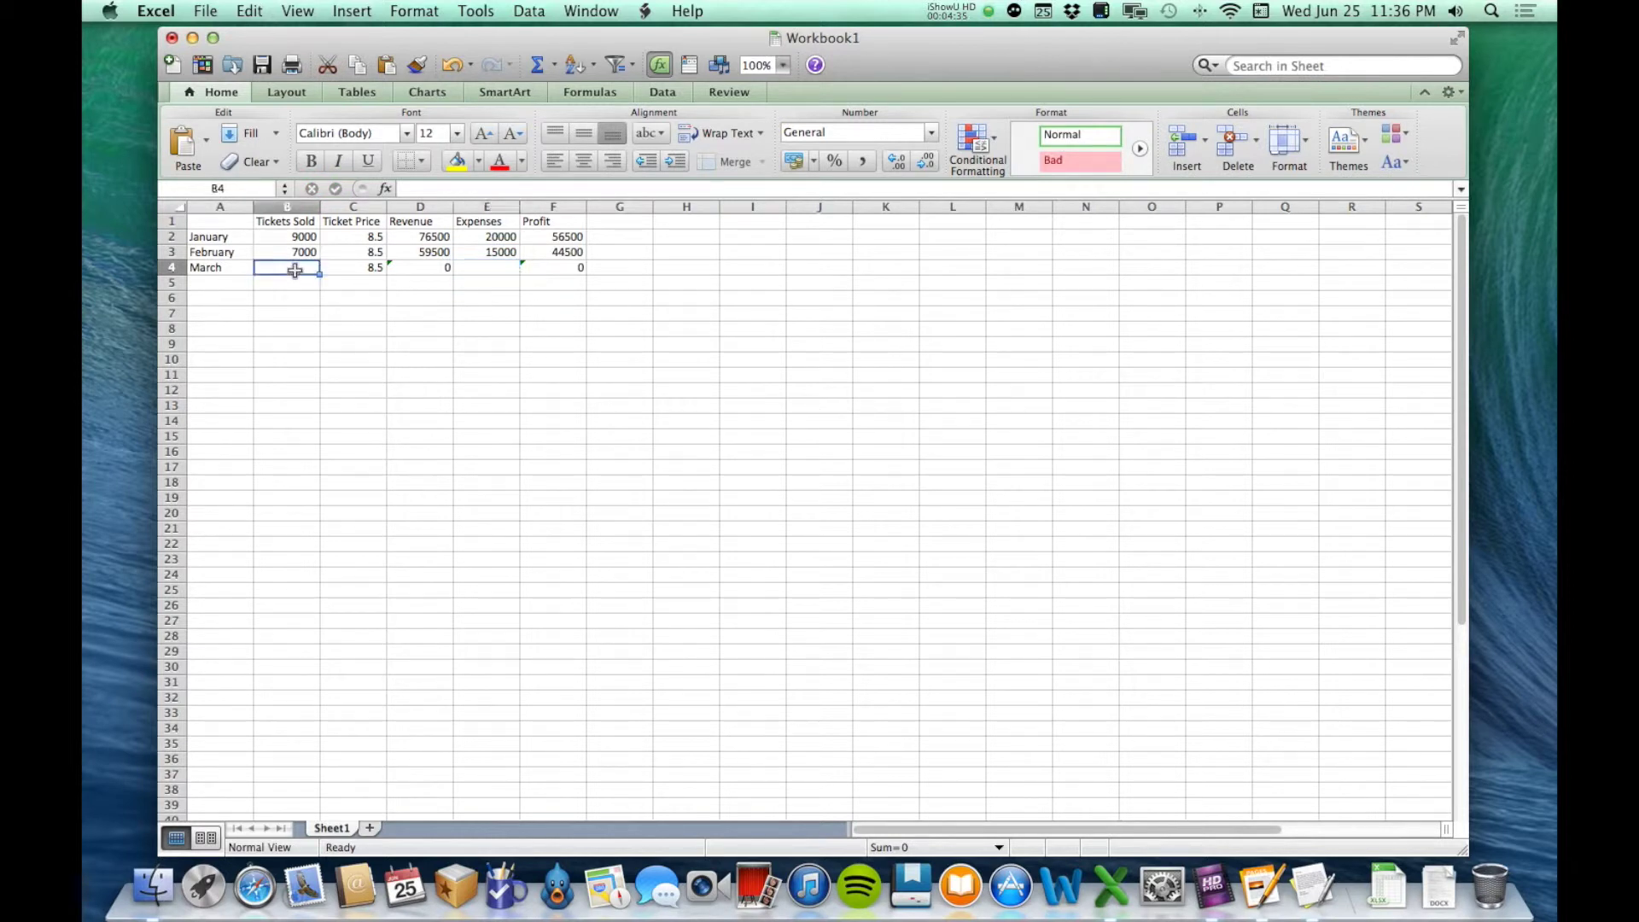
pyautogui.write('1')
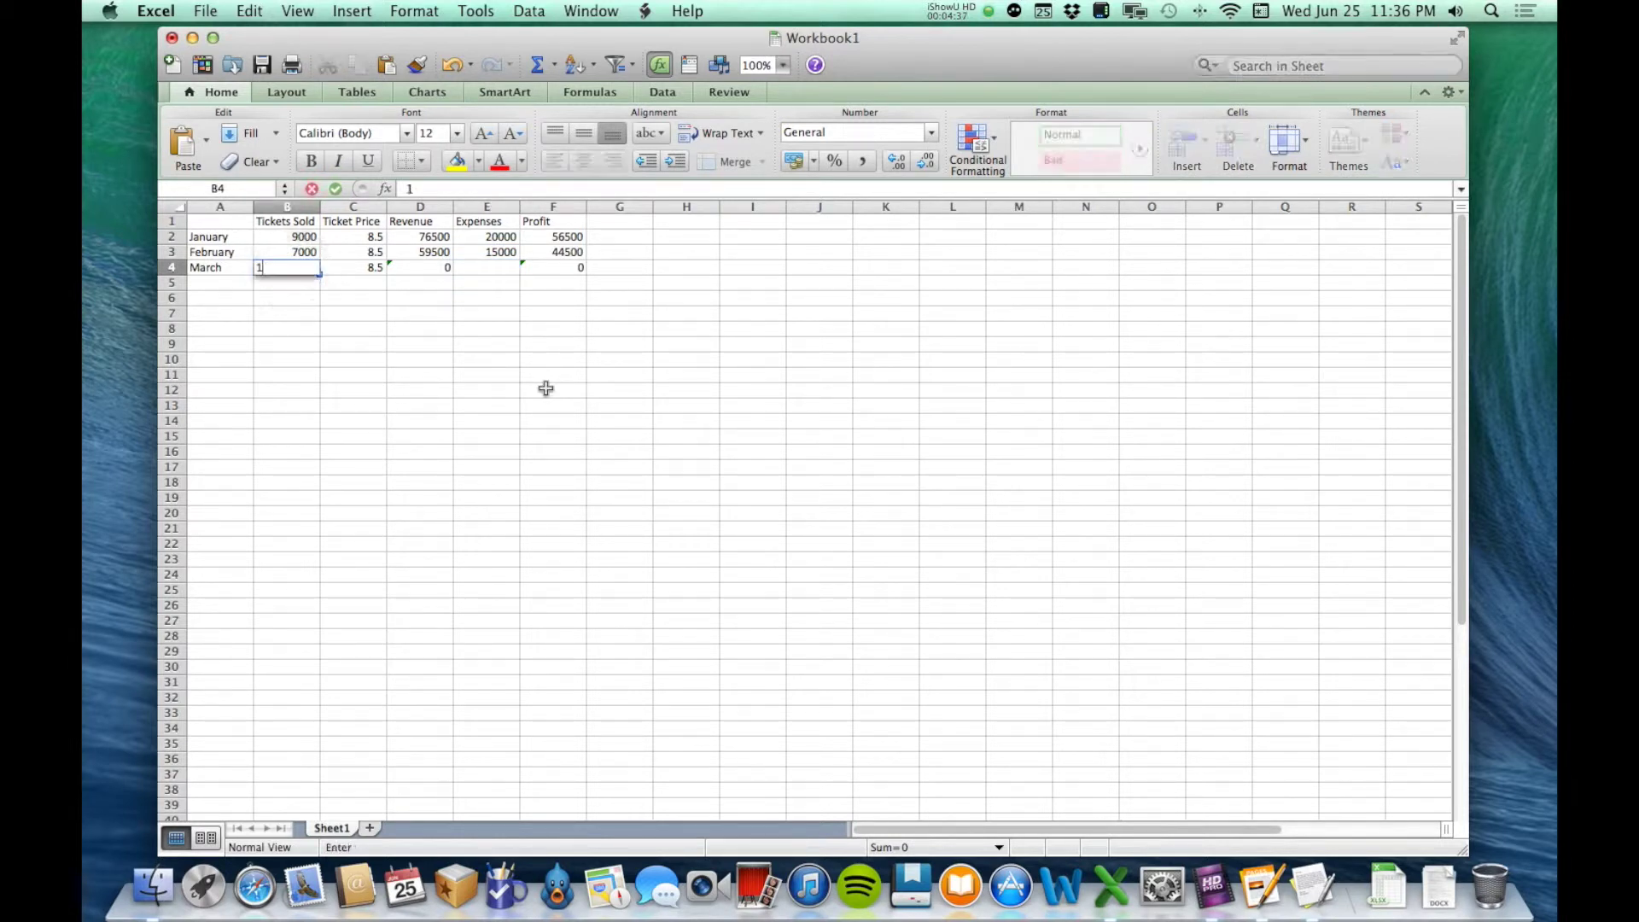
pyautogui.write('1500')
pyautogui.press('Tab')
pyautogui.press('Tab')
pyautogui.press('Tab')
pyautogui.write('30000')
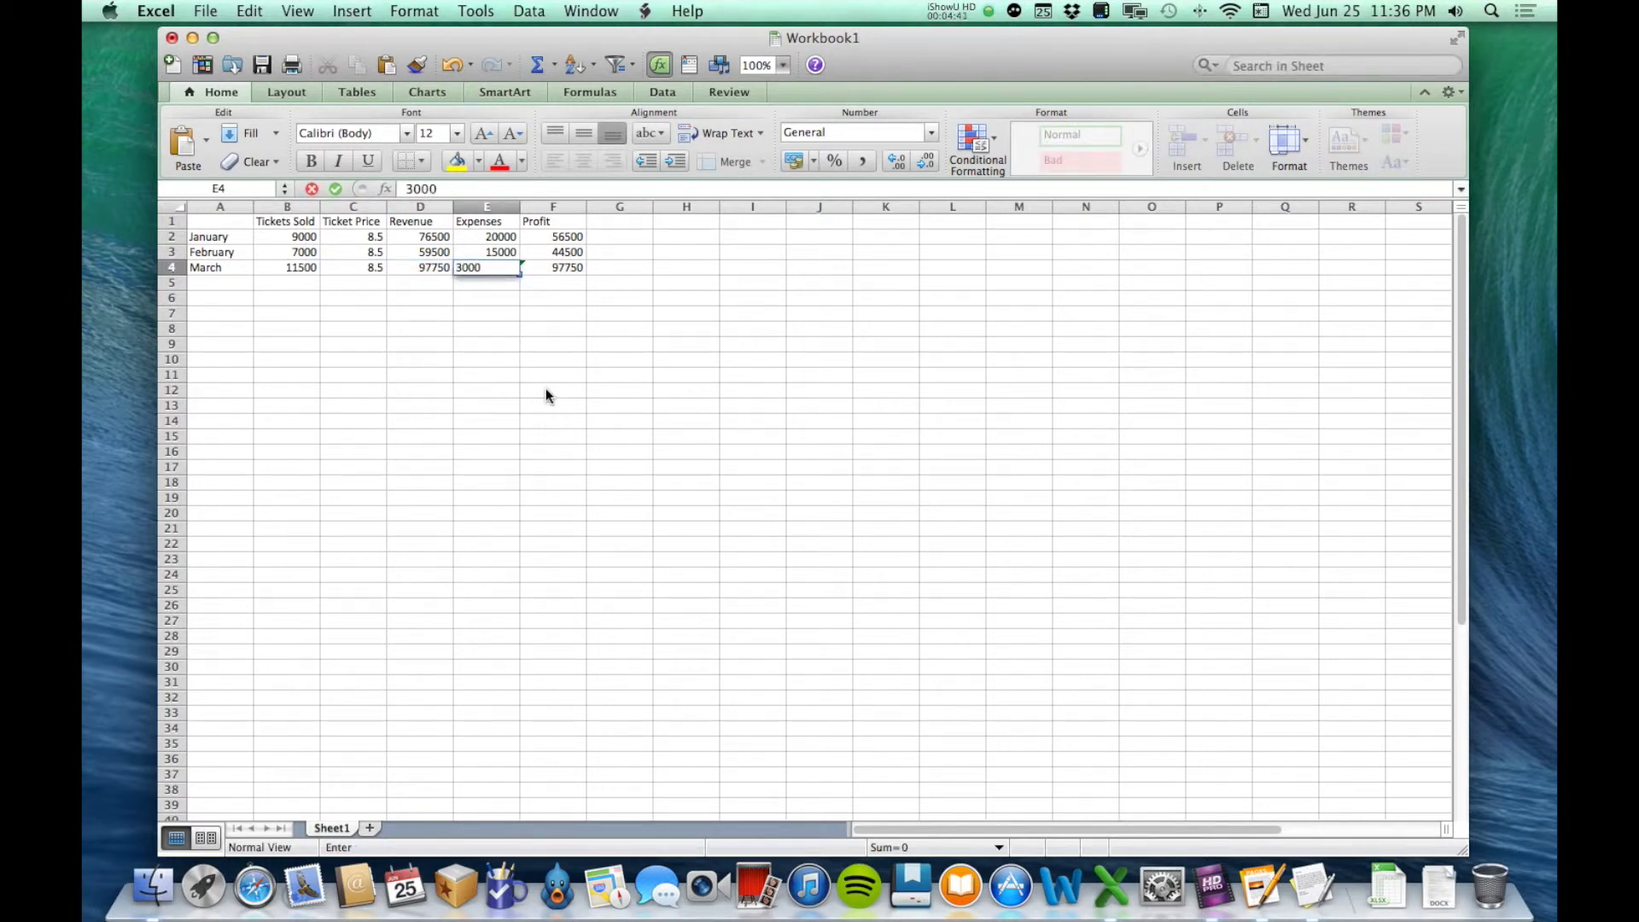
pyautogui.press('Return')
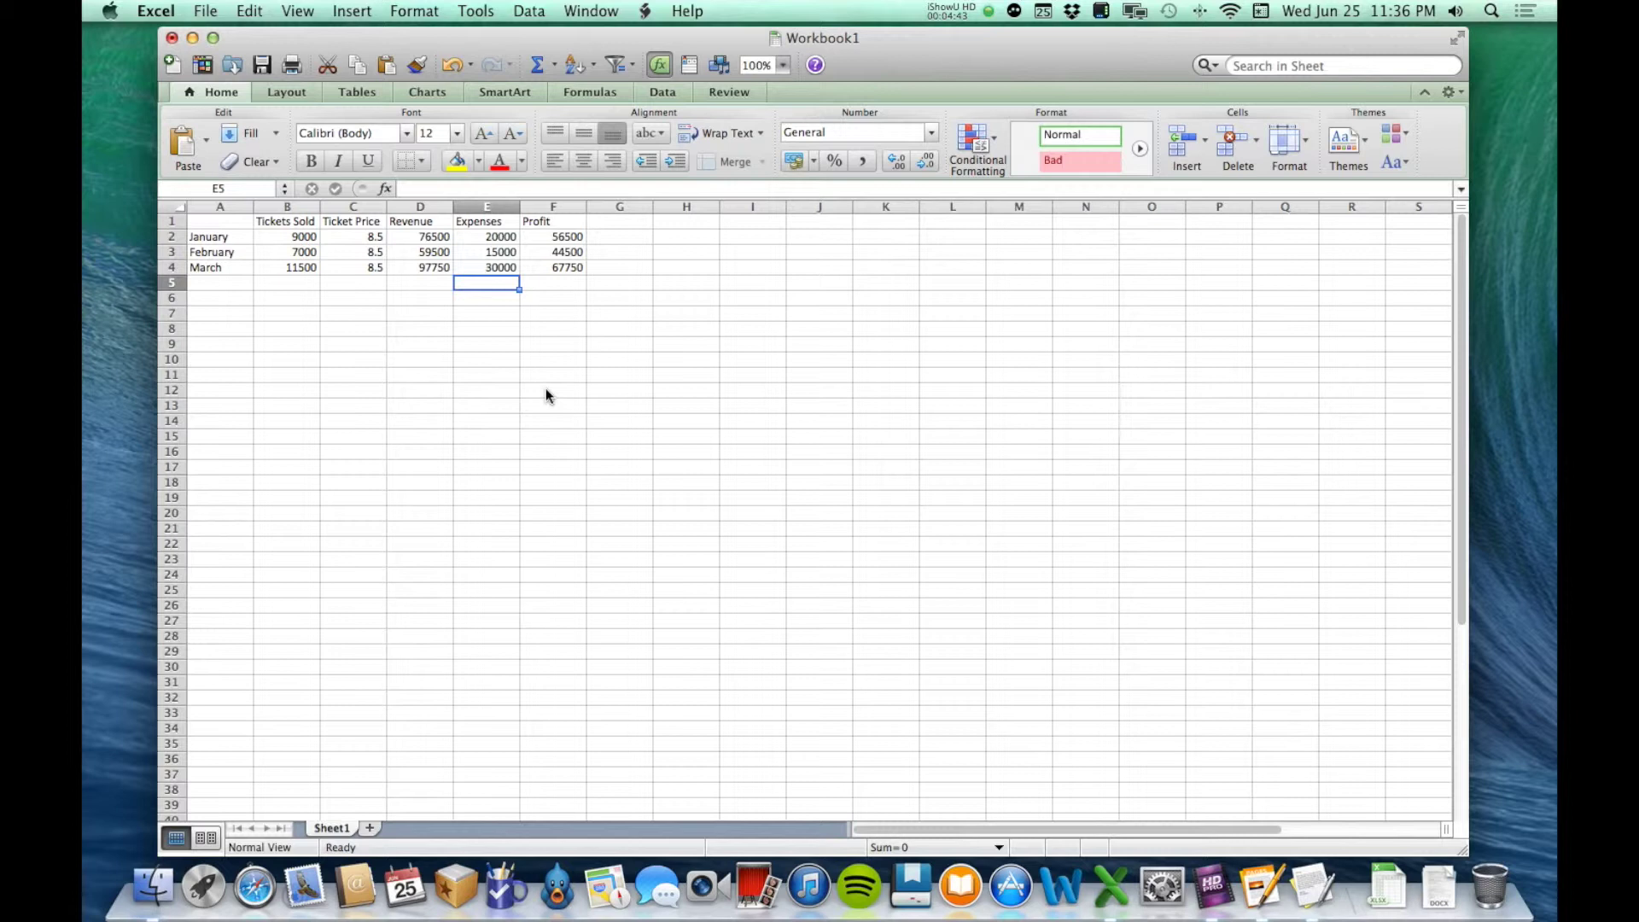
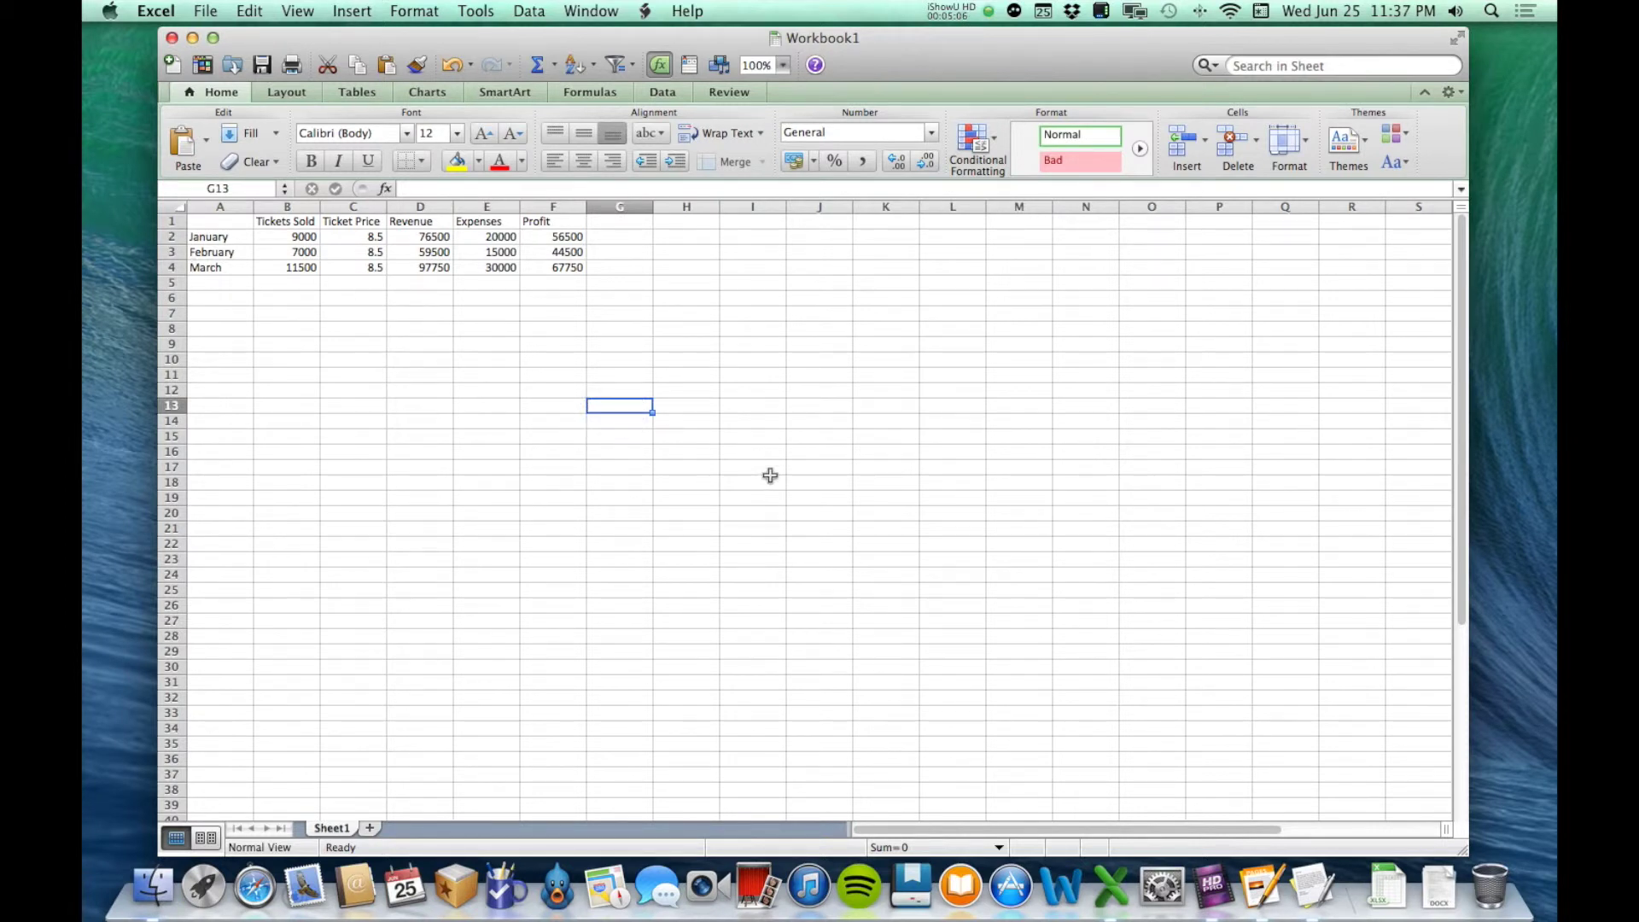
# Step: Enter the column headings Tickets Sold, Revenue, Expenses and Profit in H12 through K12 for a second table
pyautogui.press('Up')
pyautogui.press('Right')
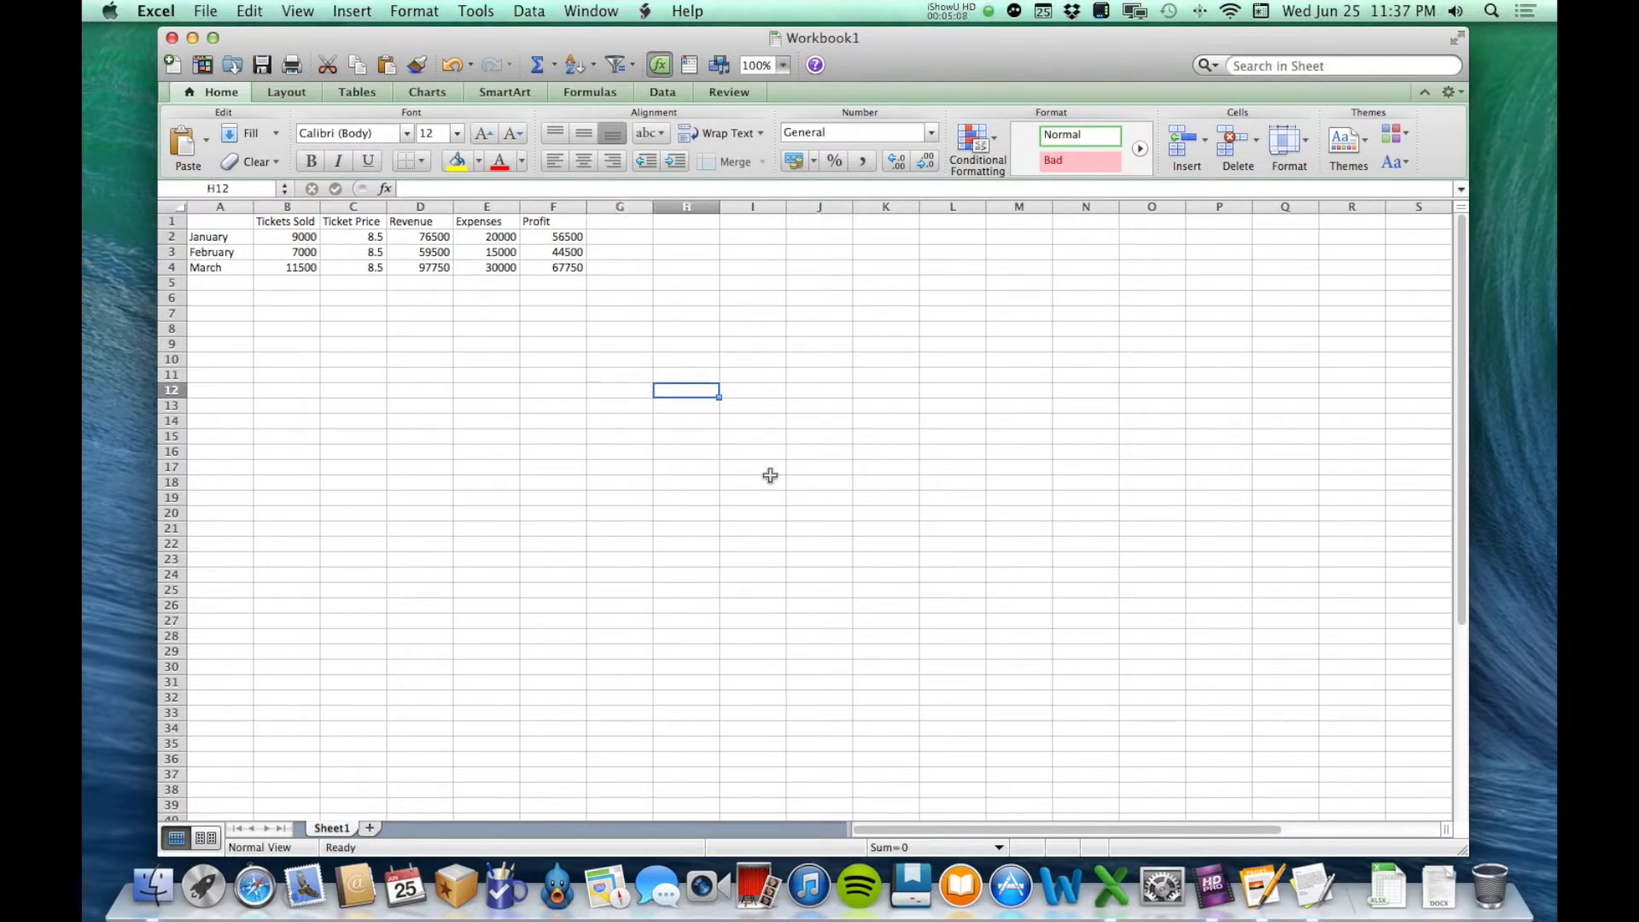
pyautogui.write('Ticket')
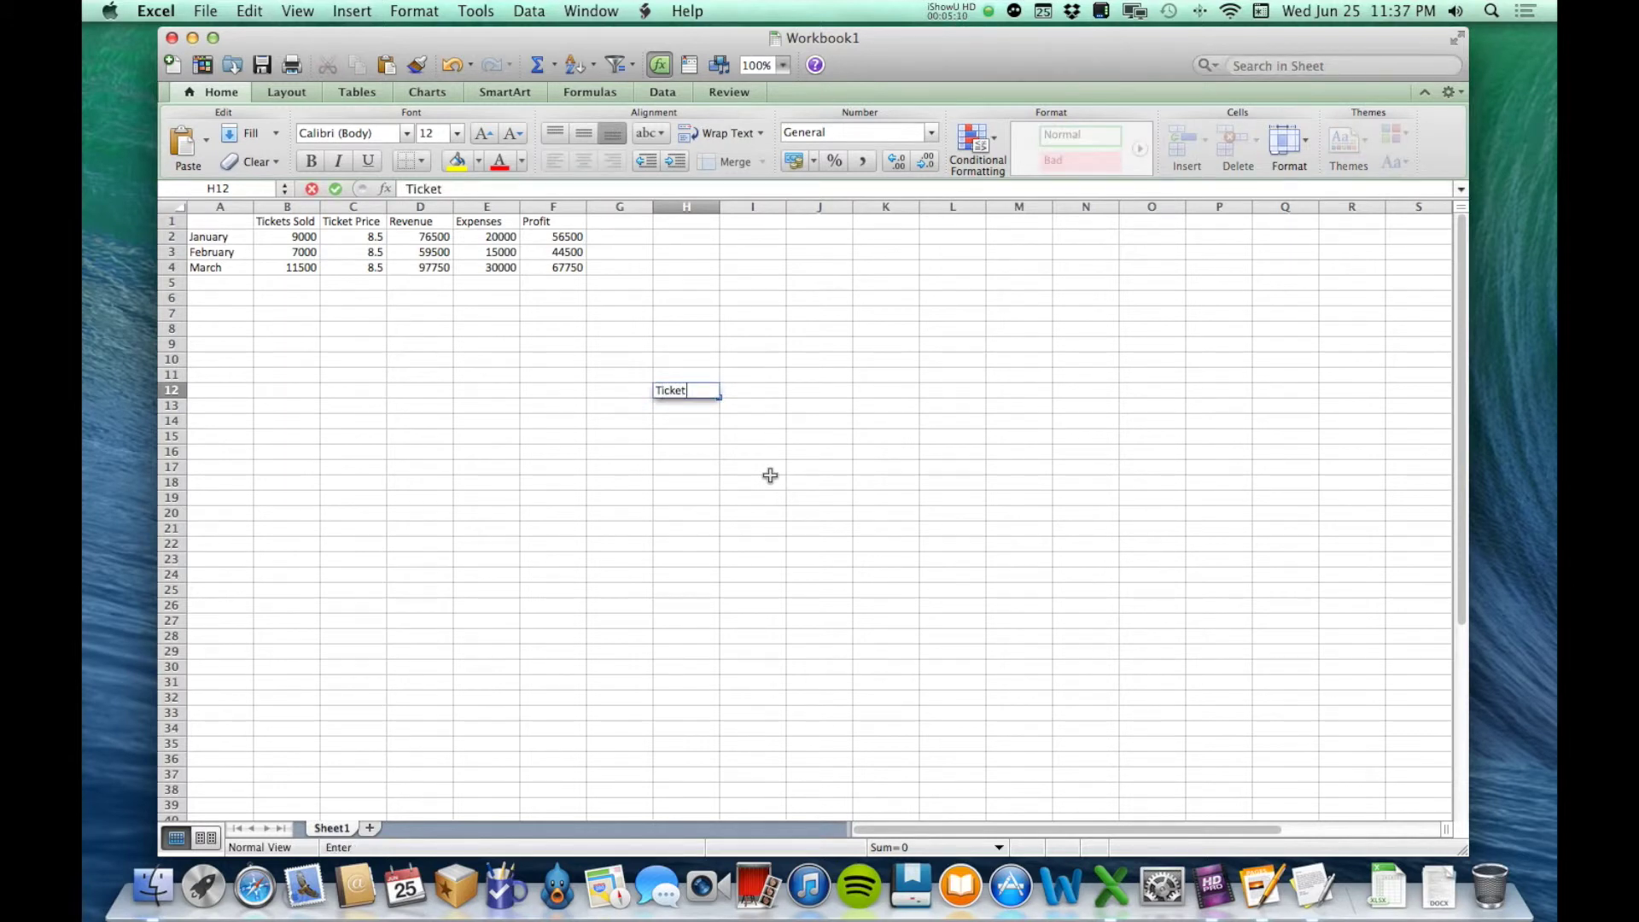
pyautogui.write('s Sold')
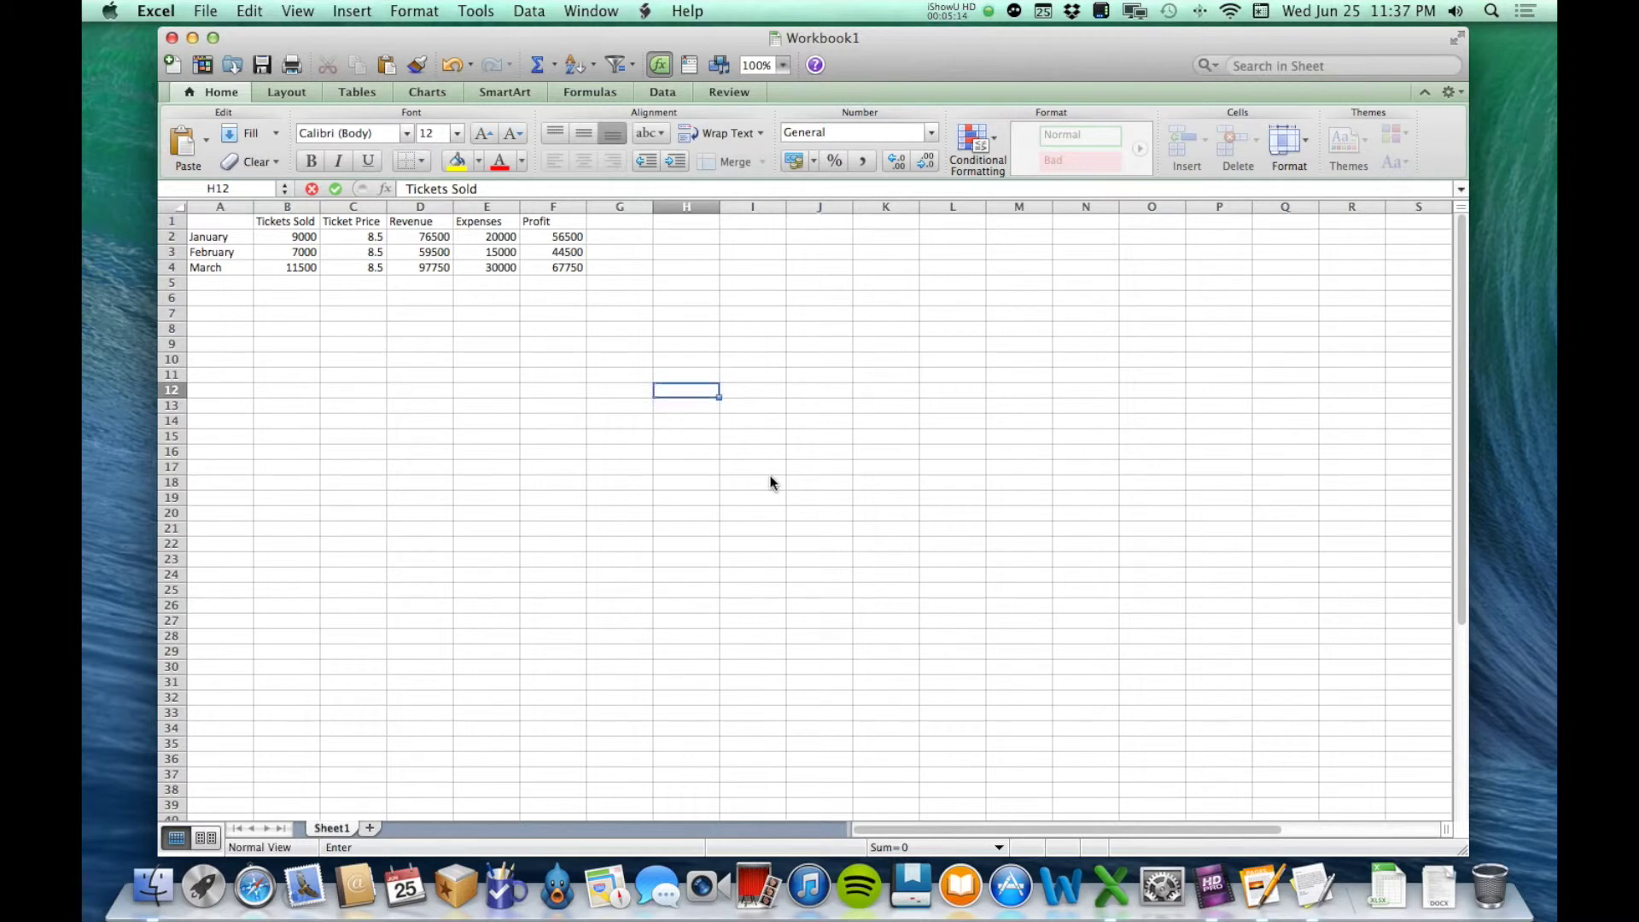
pyautogui.press('Tab')
pyautogui.write('Revenue')
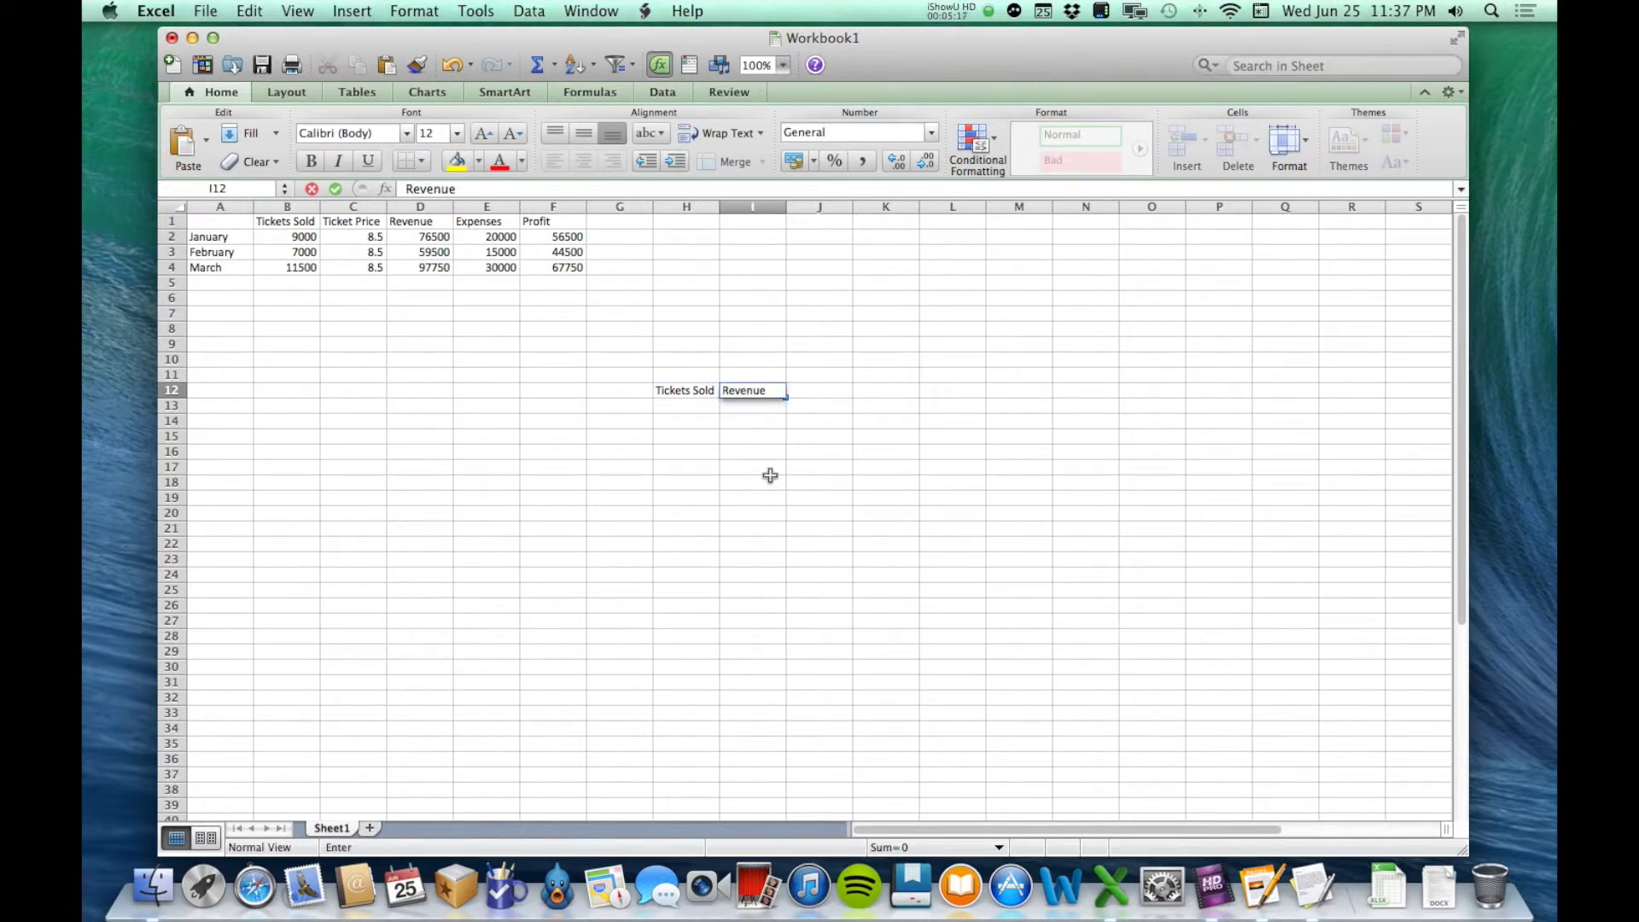
pyautogui.press('Tab')
pyautogui.write('Expenses')
pyautogui.press('Tab')
pyautogui.write('Pr')
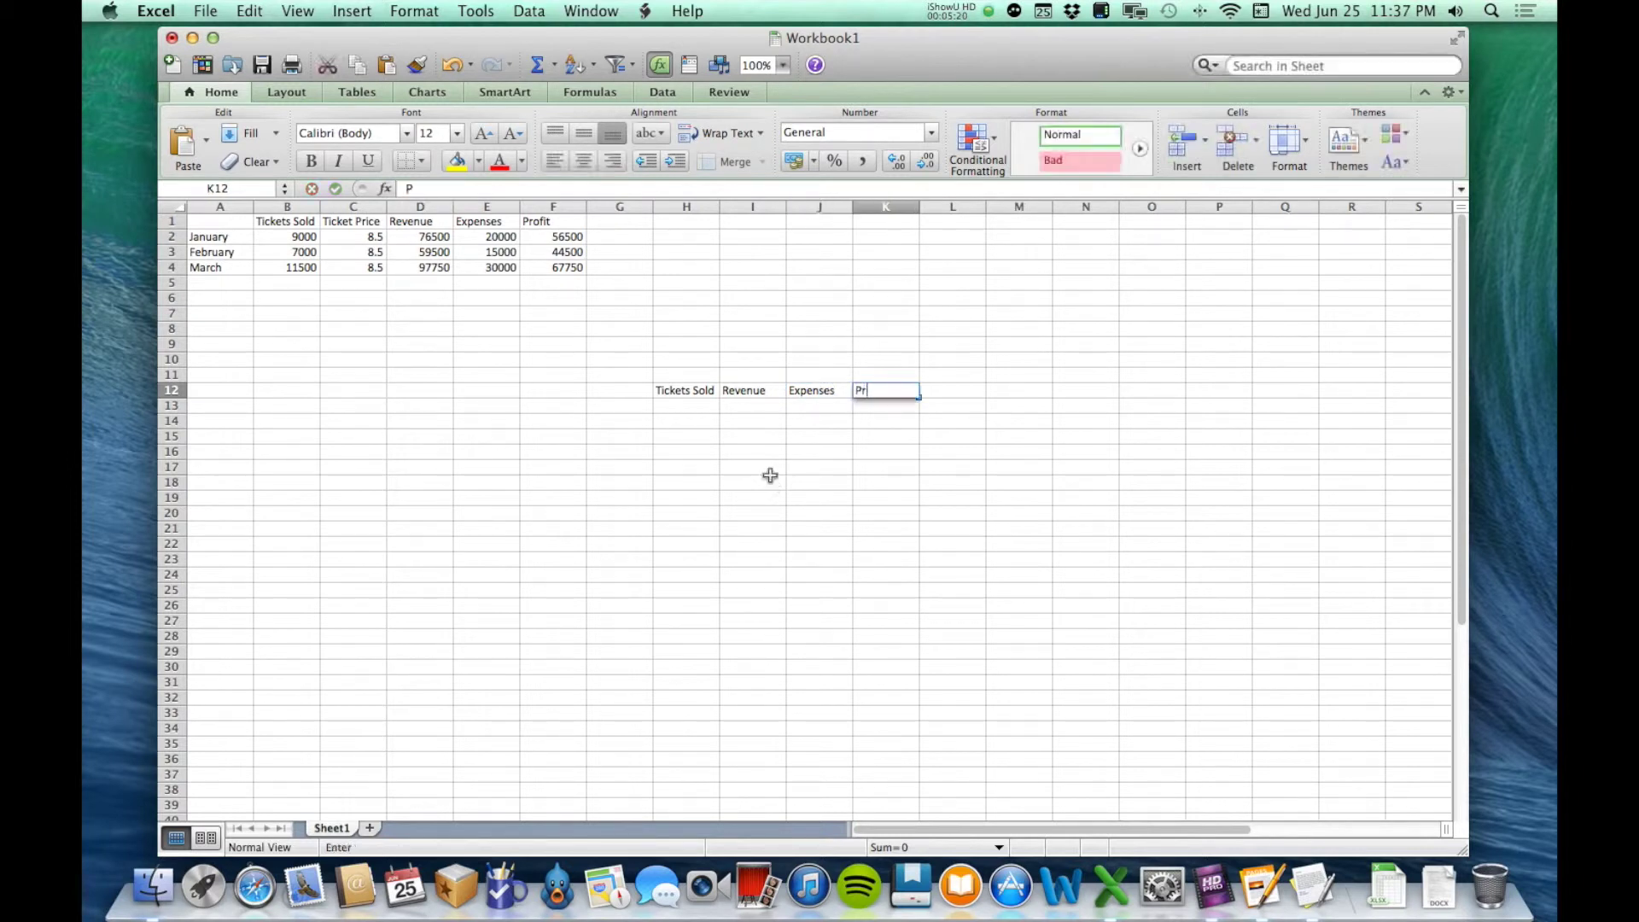
pyautogui.write('ofit')
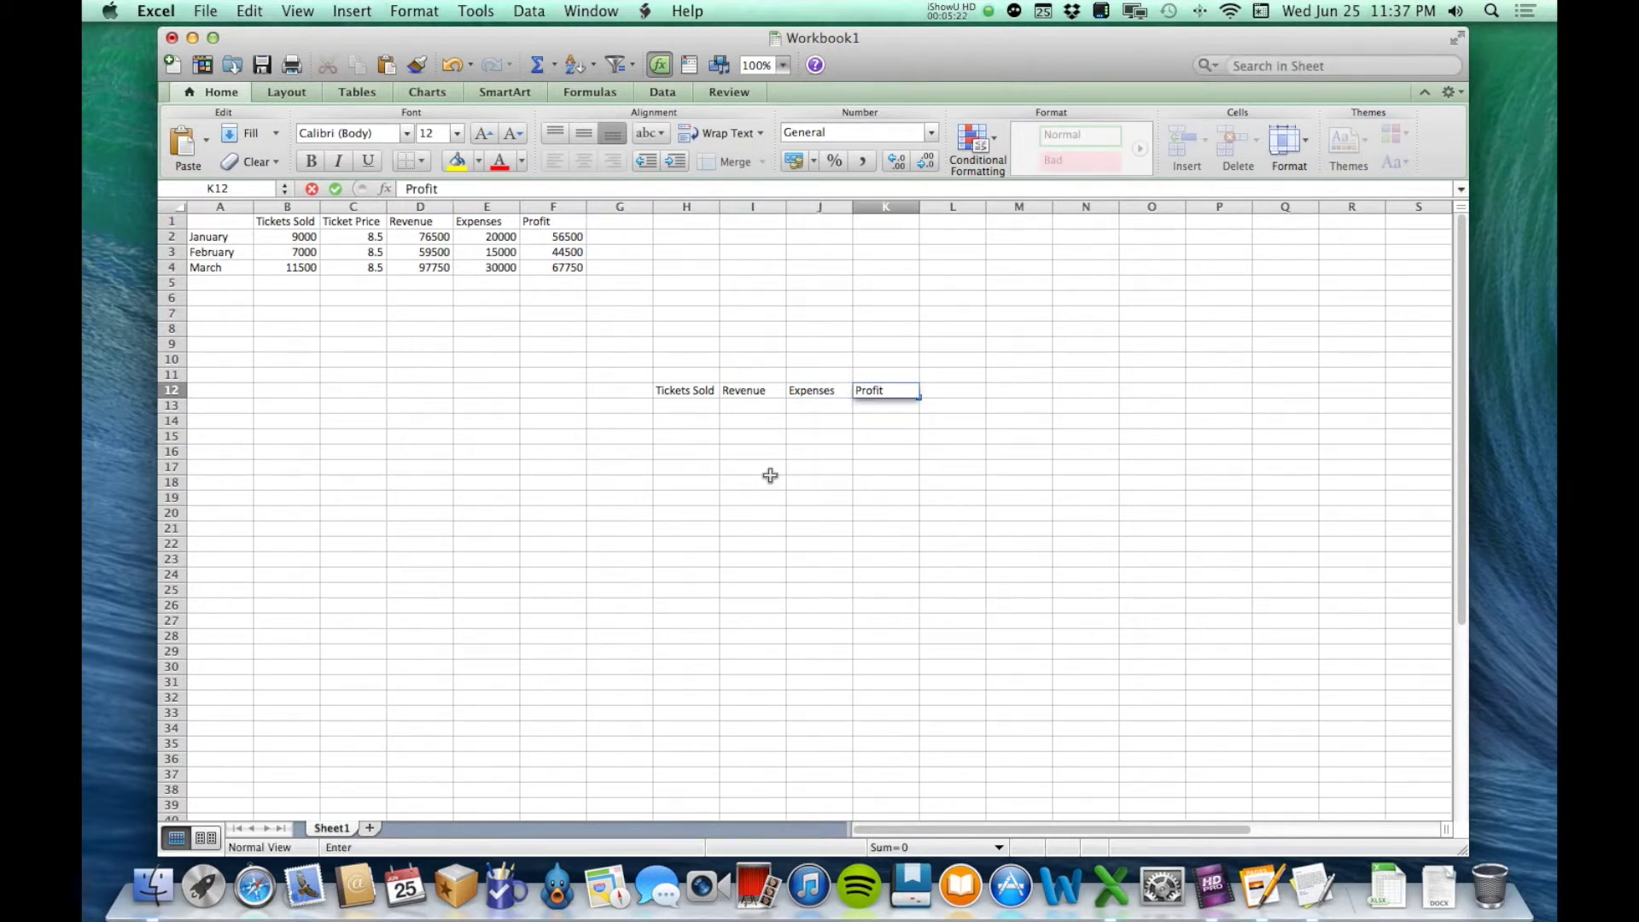
pyautogui.press('Return')
# Step: Enter the row labels January, February and March in G13 through G15
pyautogui.press('Left')
pyautogui.write('Je')
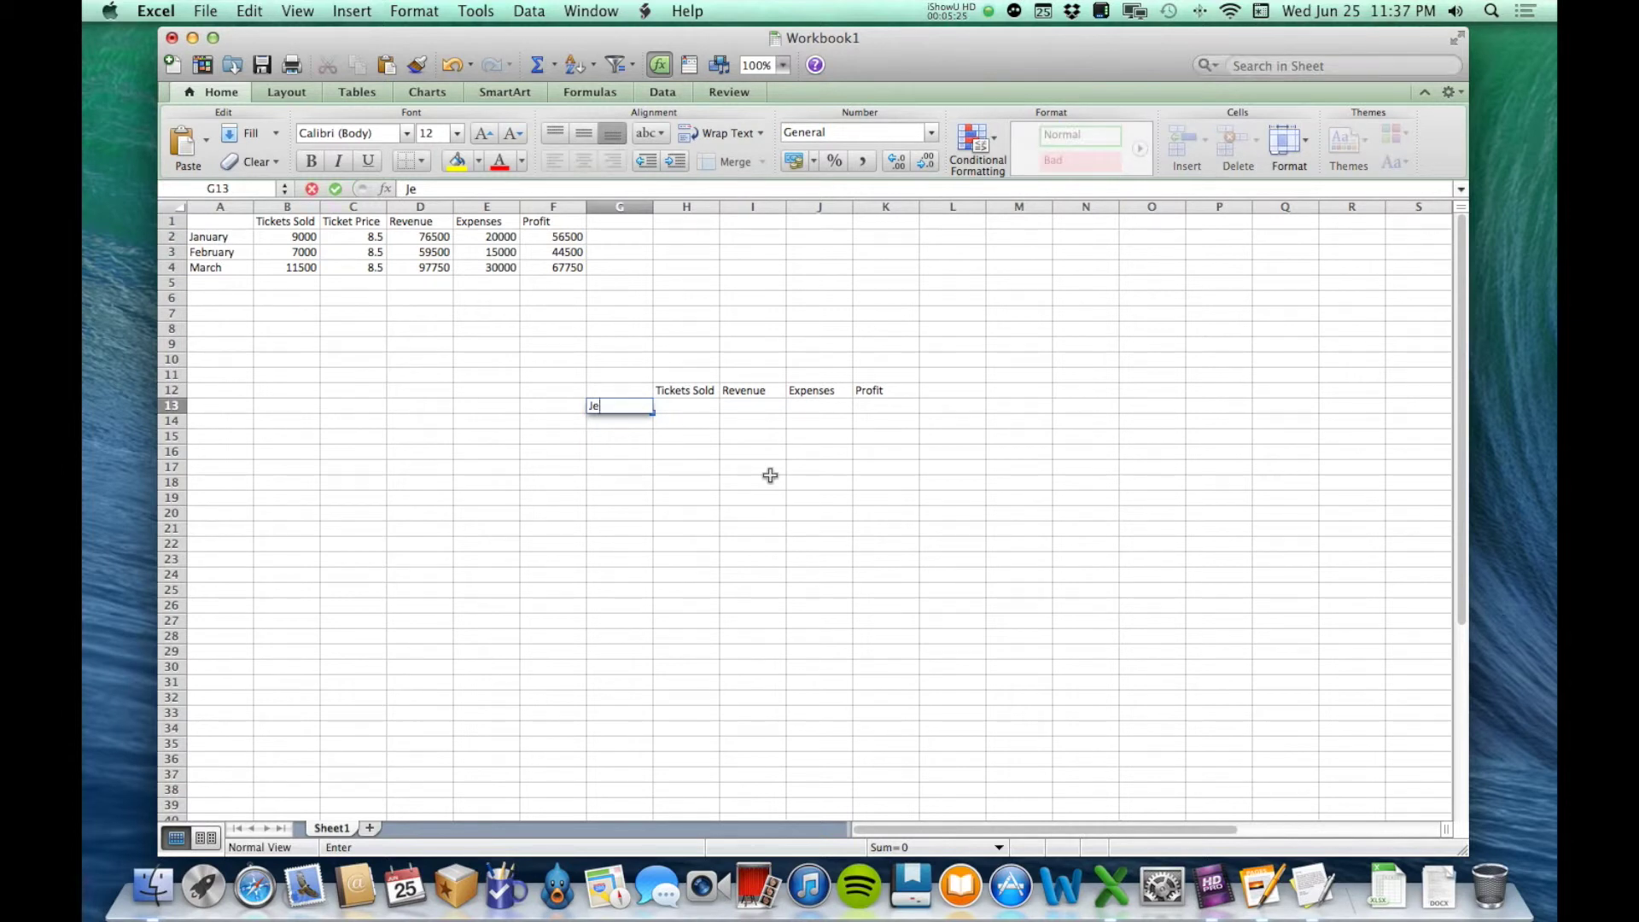
pyautogui.press('BackSpace')
pyautogui.write('anuary')
pyautogui.press('Return')
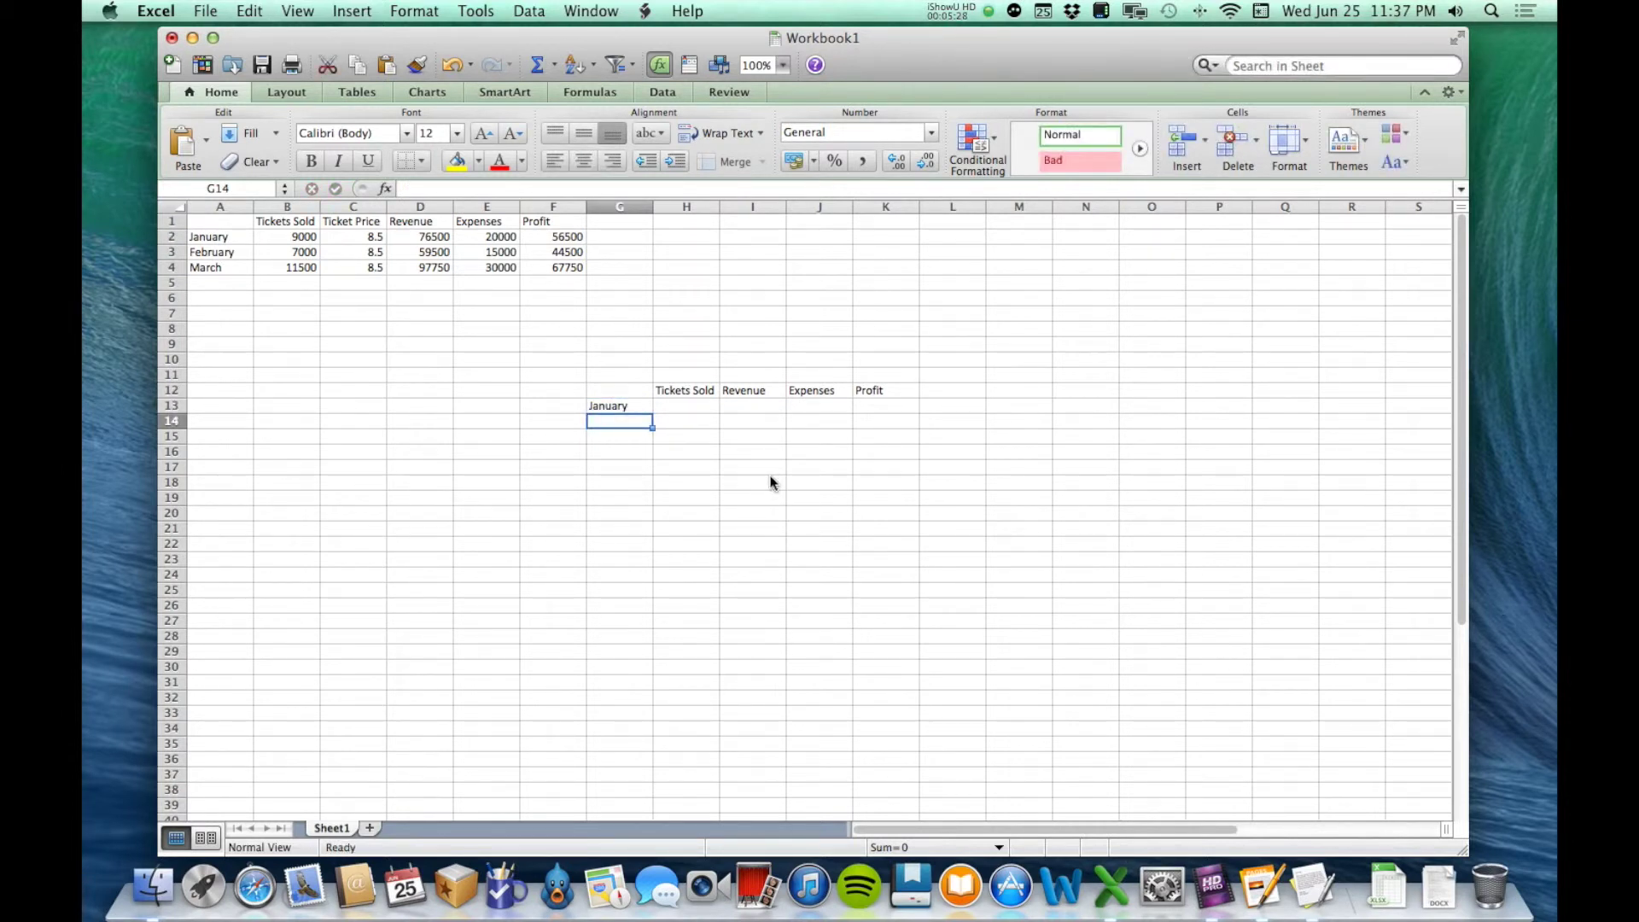
pyautogui.write('February')
pyautogui.press('Return')
pyautogui.write('March')
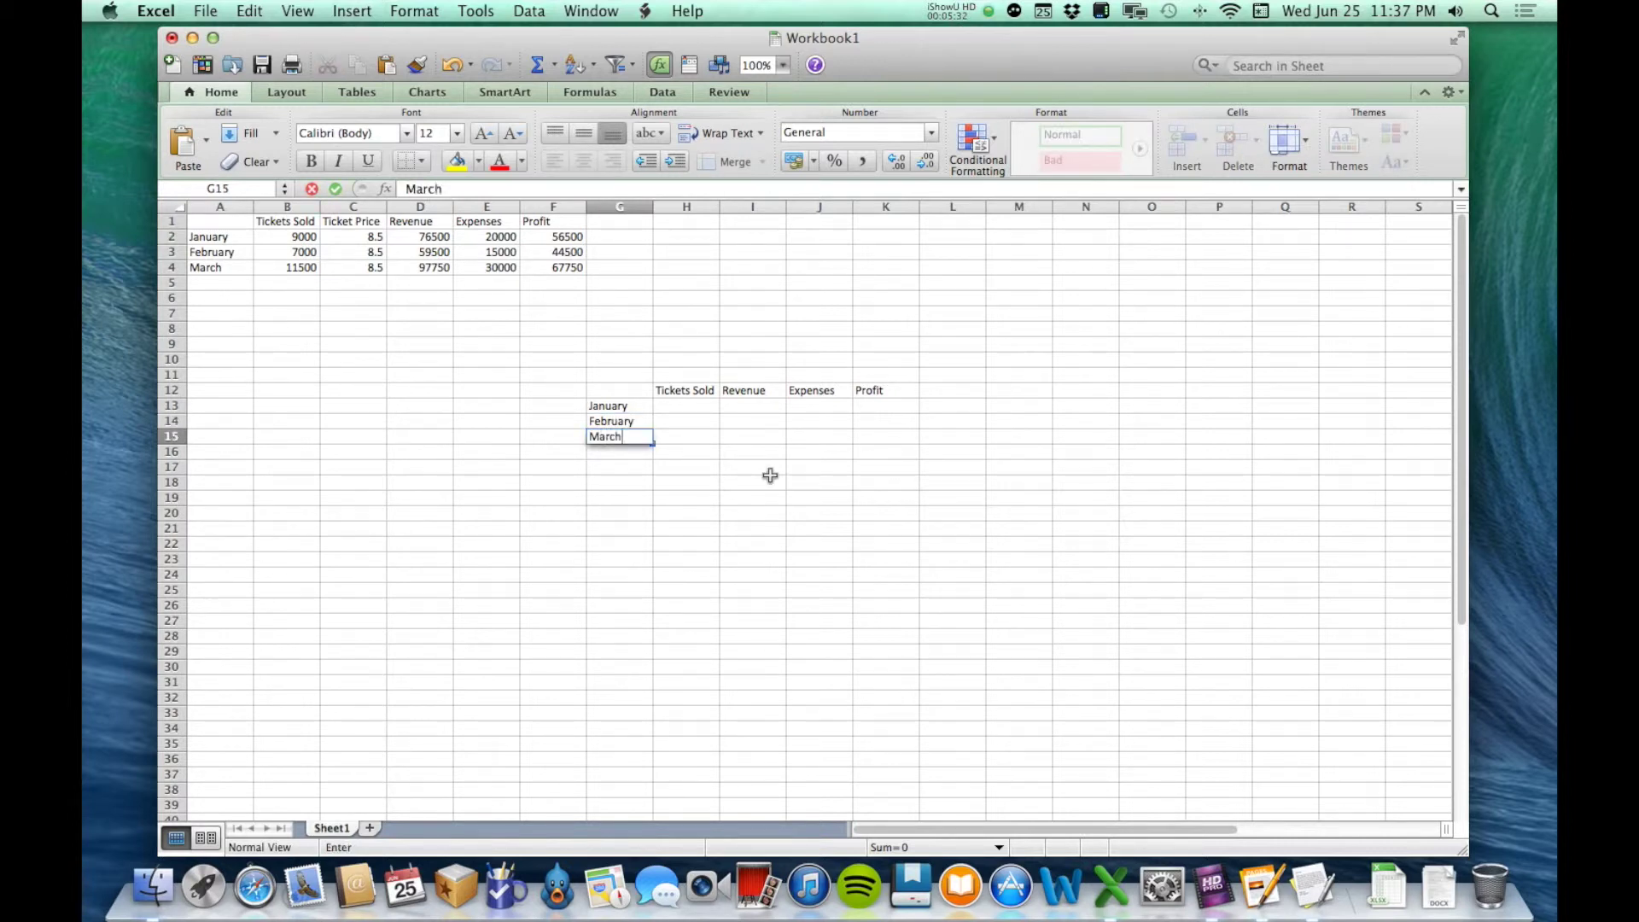
pyautogui.press('Return')
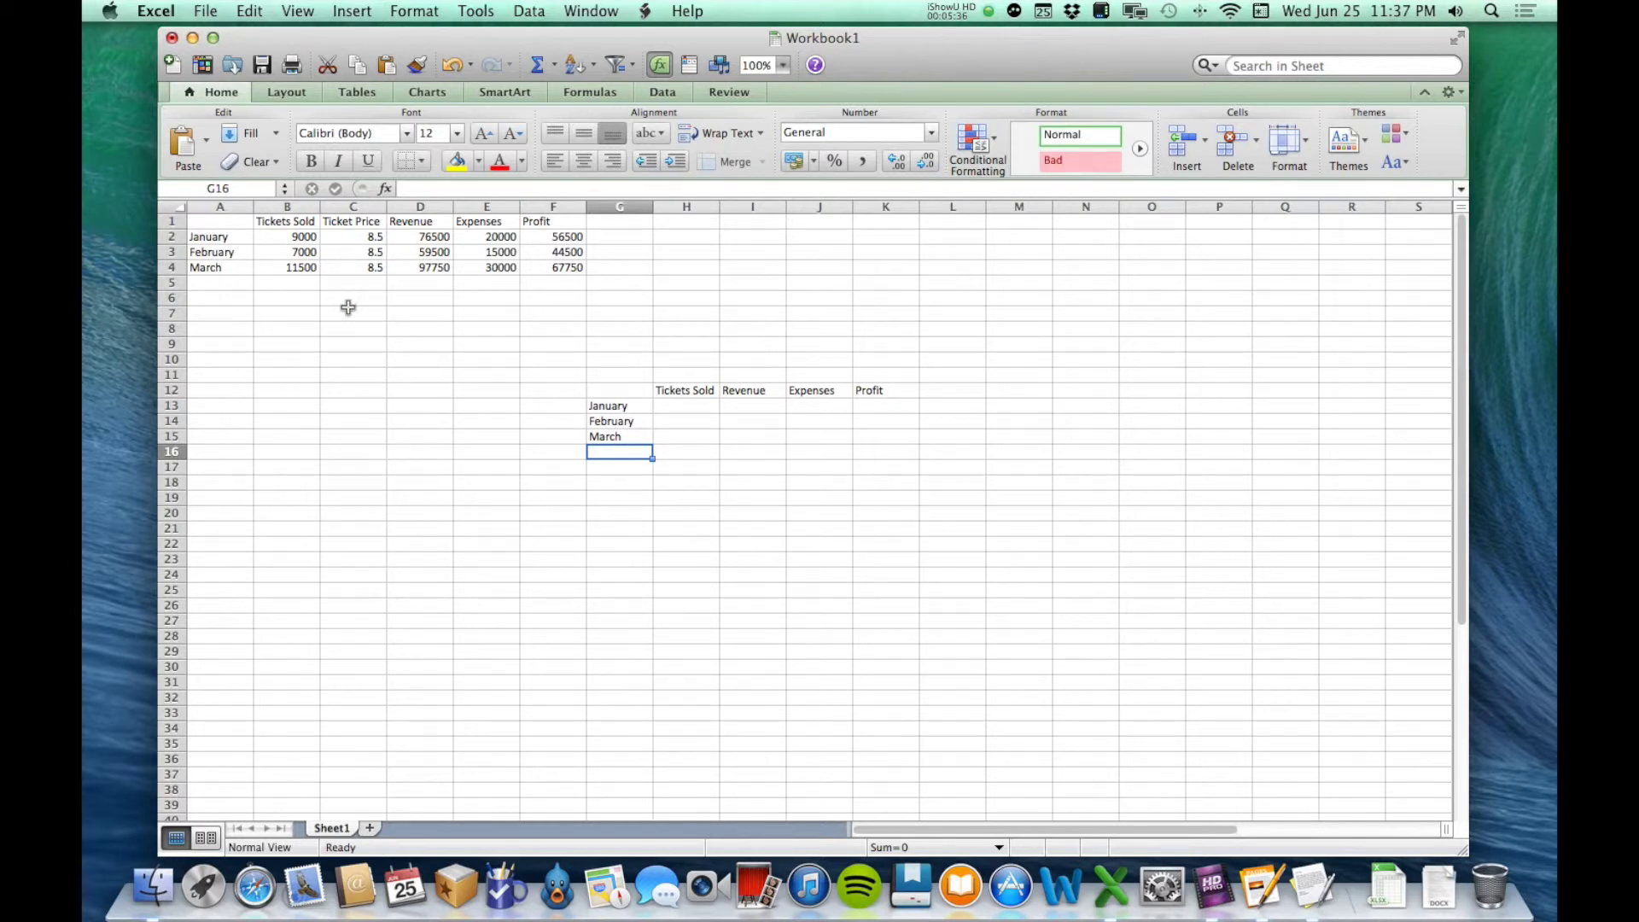
# Step: Add the label "Ticket Price:" in L8 with the price 8.5 beside it in M8
pyautogui.click(954, 327)
pyautogui.write('Ticket Price:')
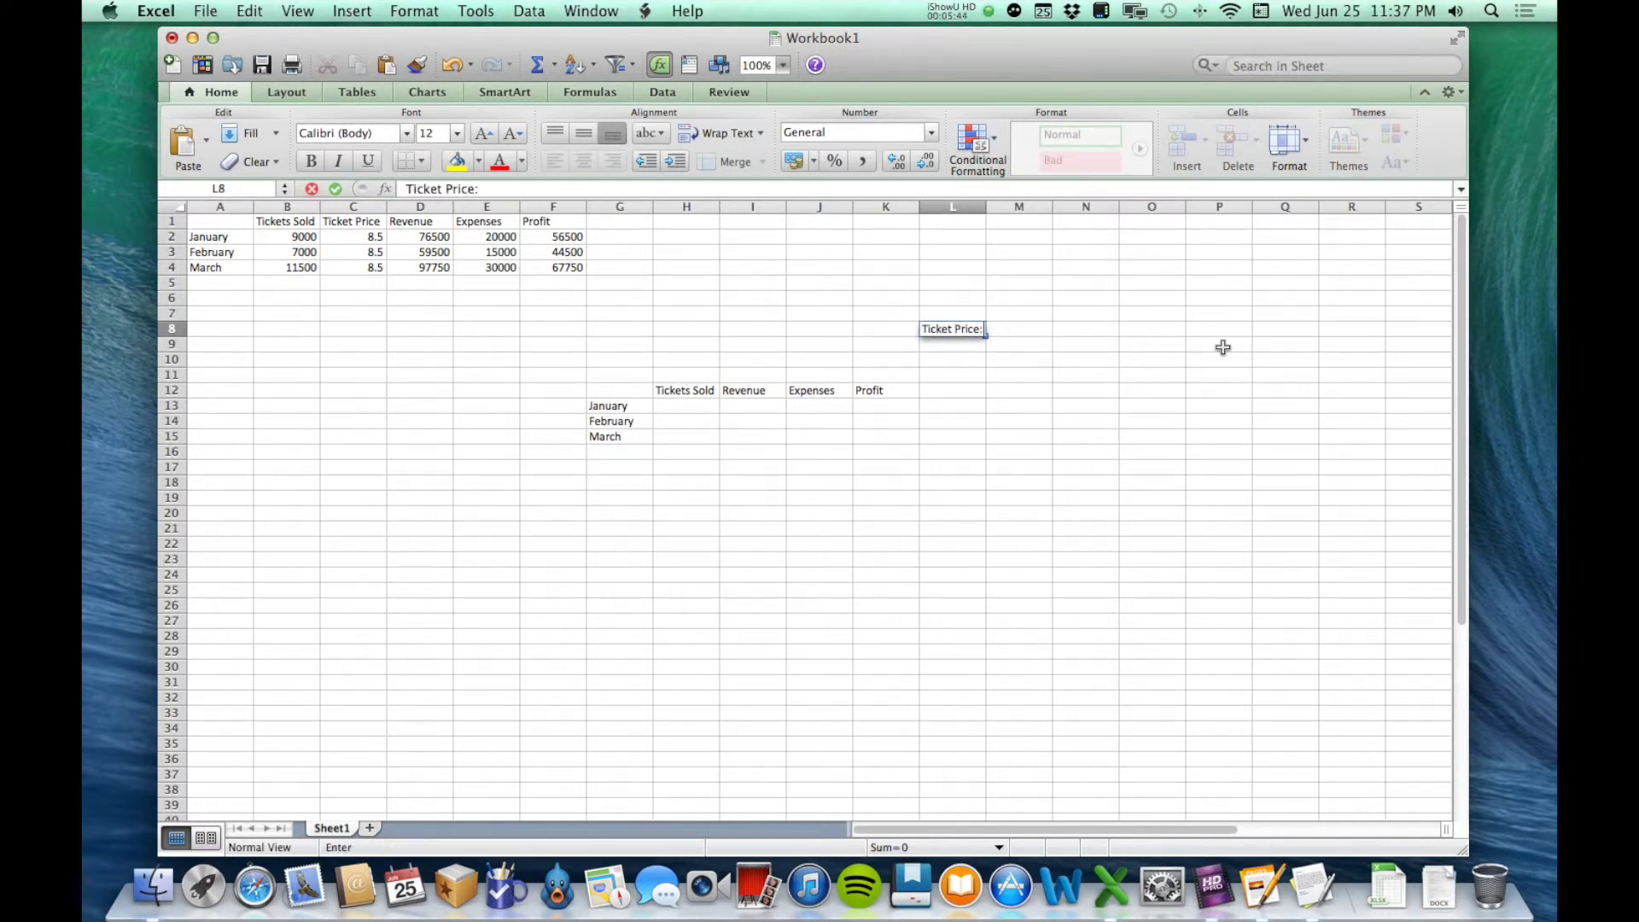
pyautogui.press('Tab')
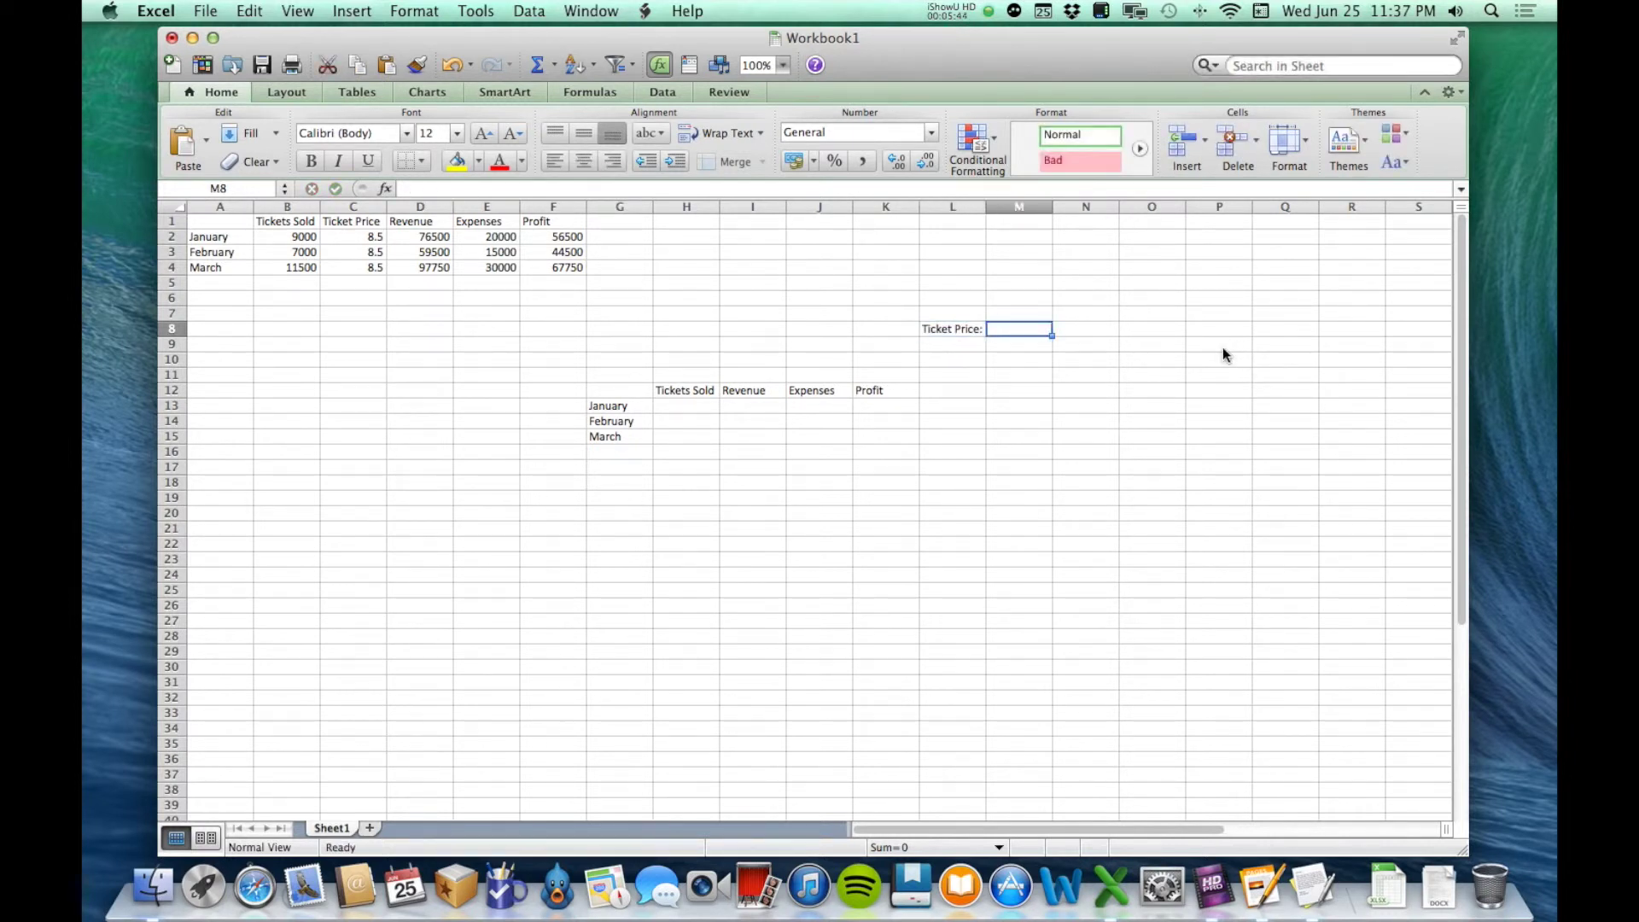
pyautogui.write('8.5')
pyautogui.press('Return')
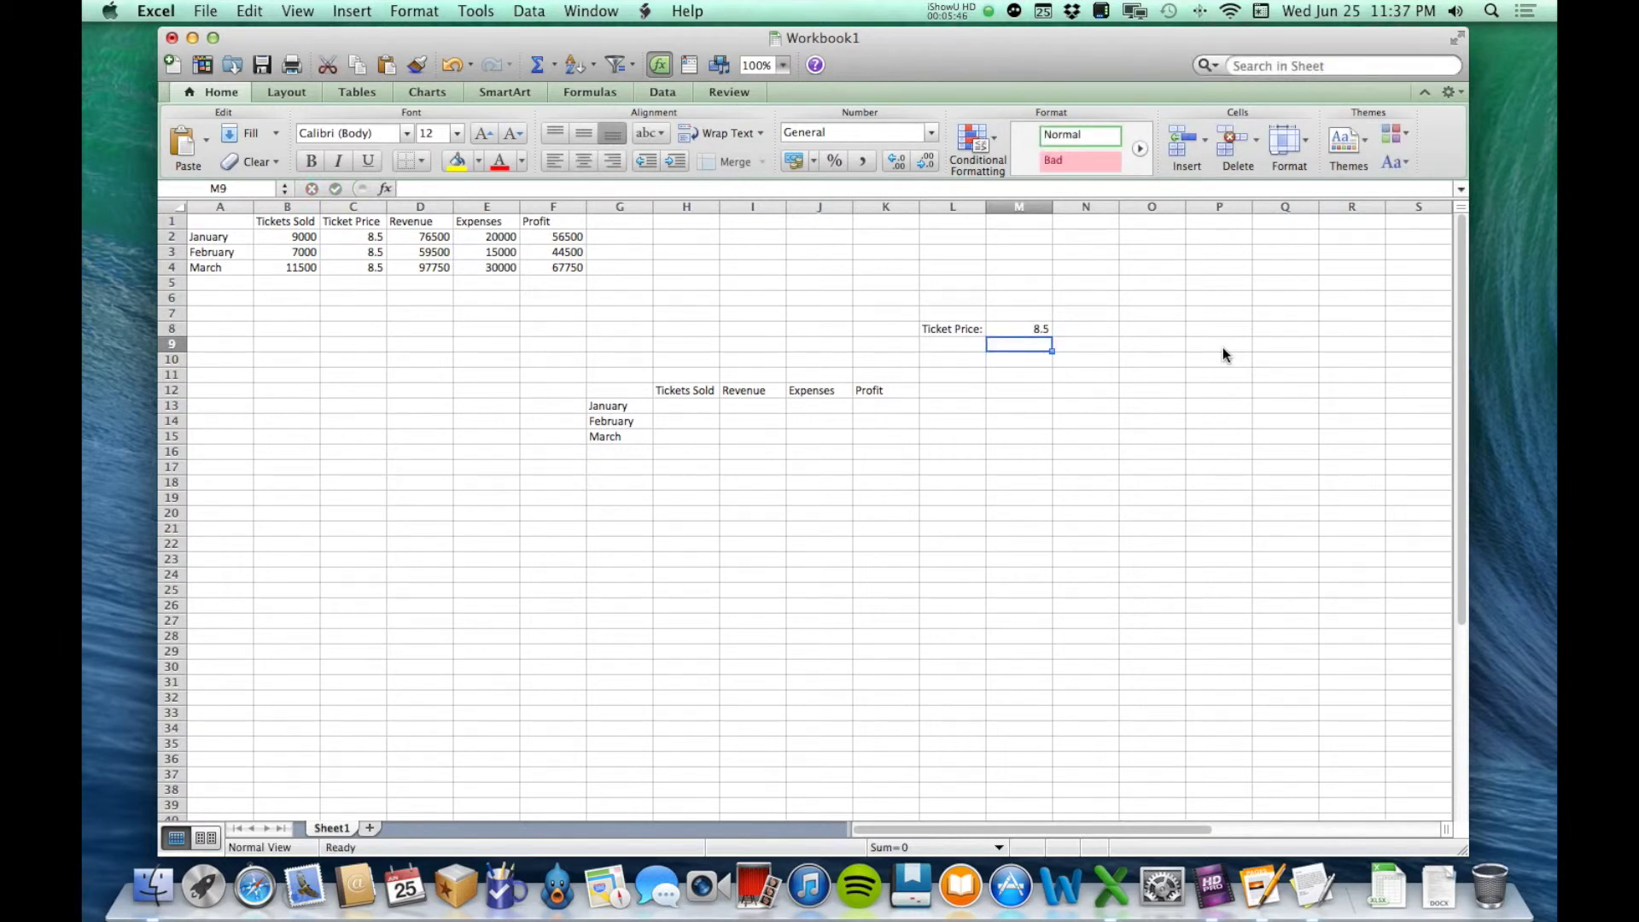
# Step: In the second table's January row, enter 9000 tickets sold in H13 and the Revenue formula =H13*M8 in I13
pyautogui.click(702, 405)
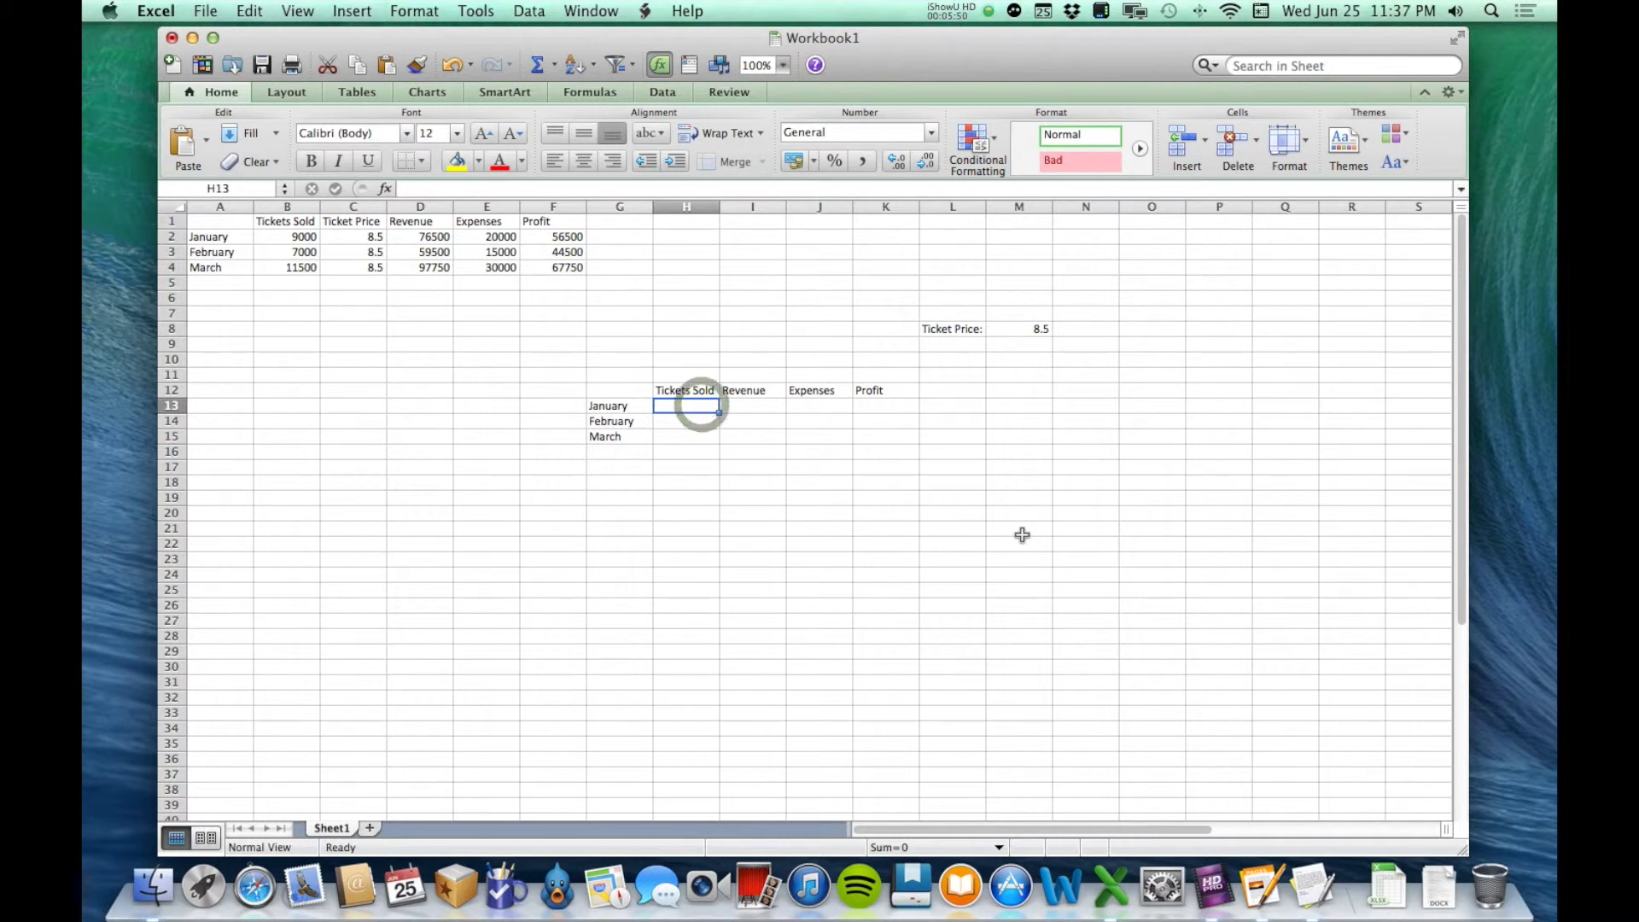
pyautogui.write('9000')
pyautogui.press('Tab')
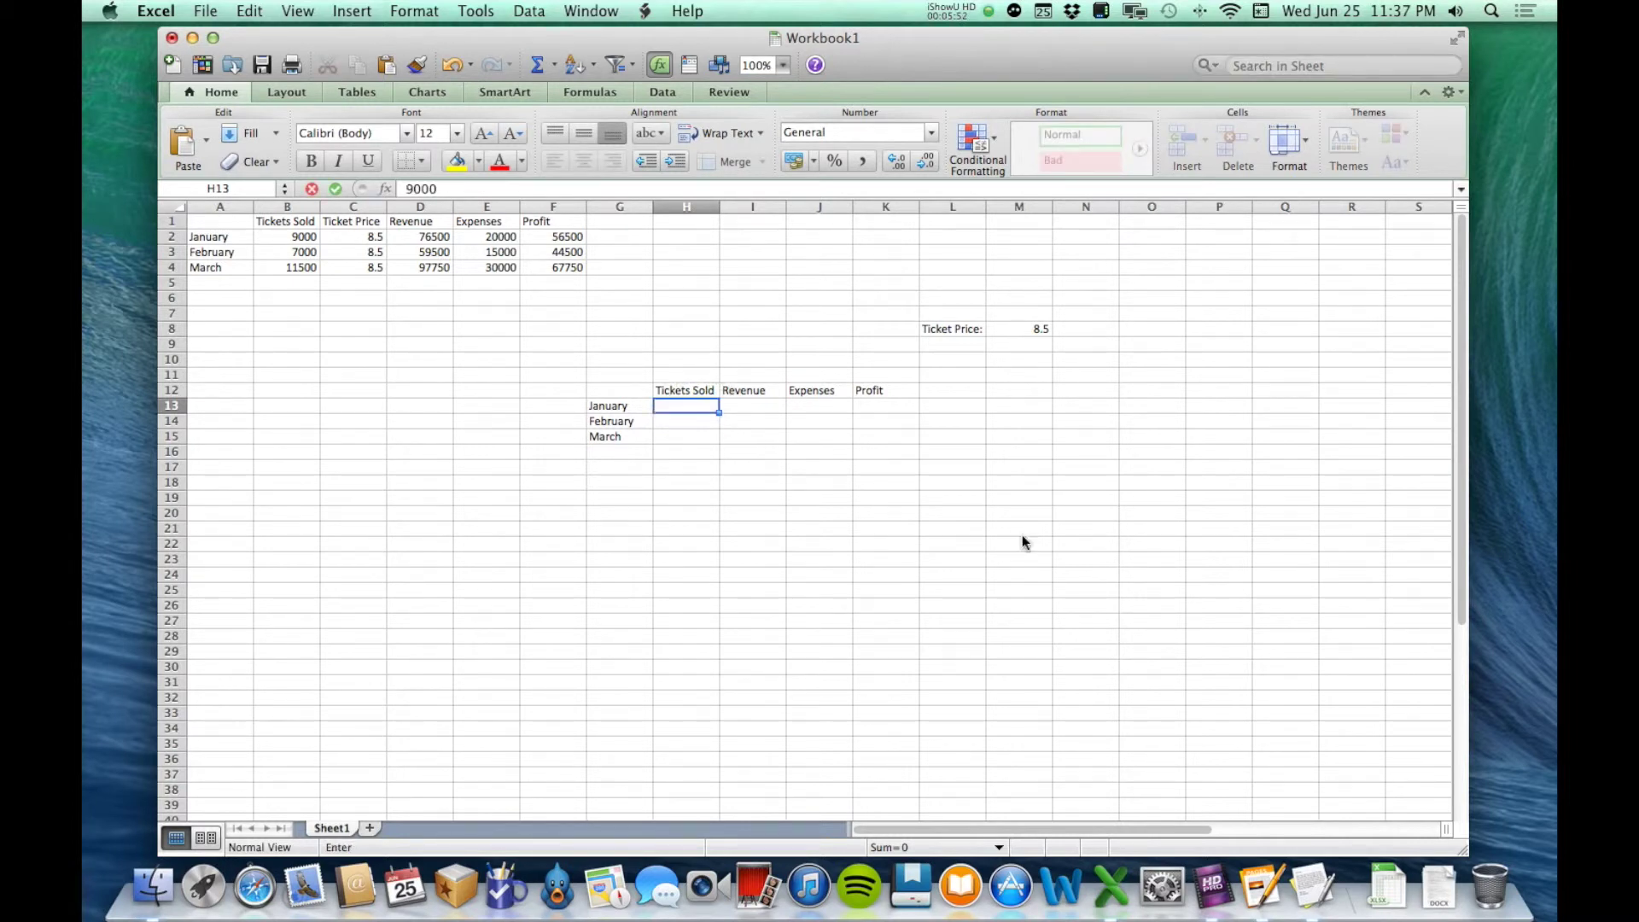
pyautogui.write('=')
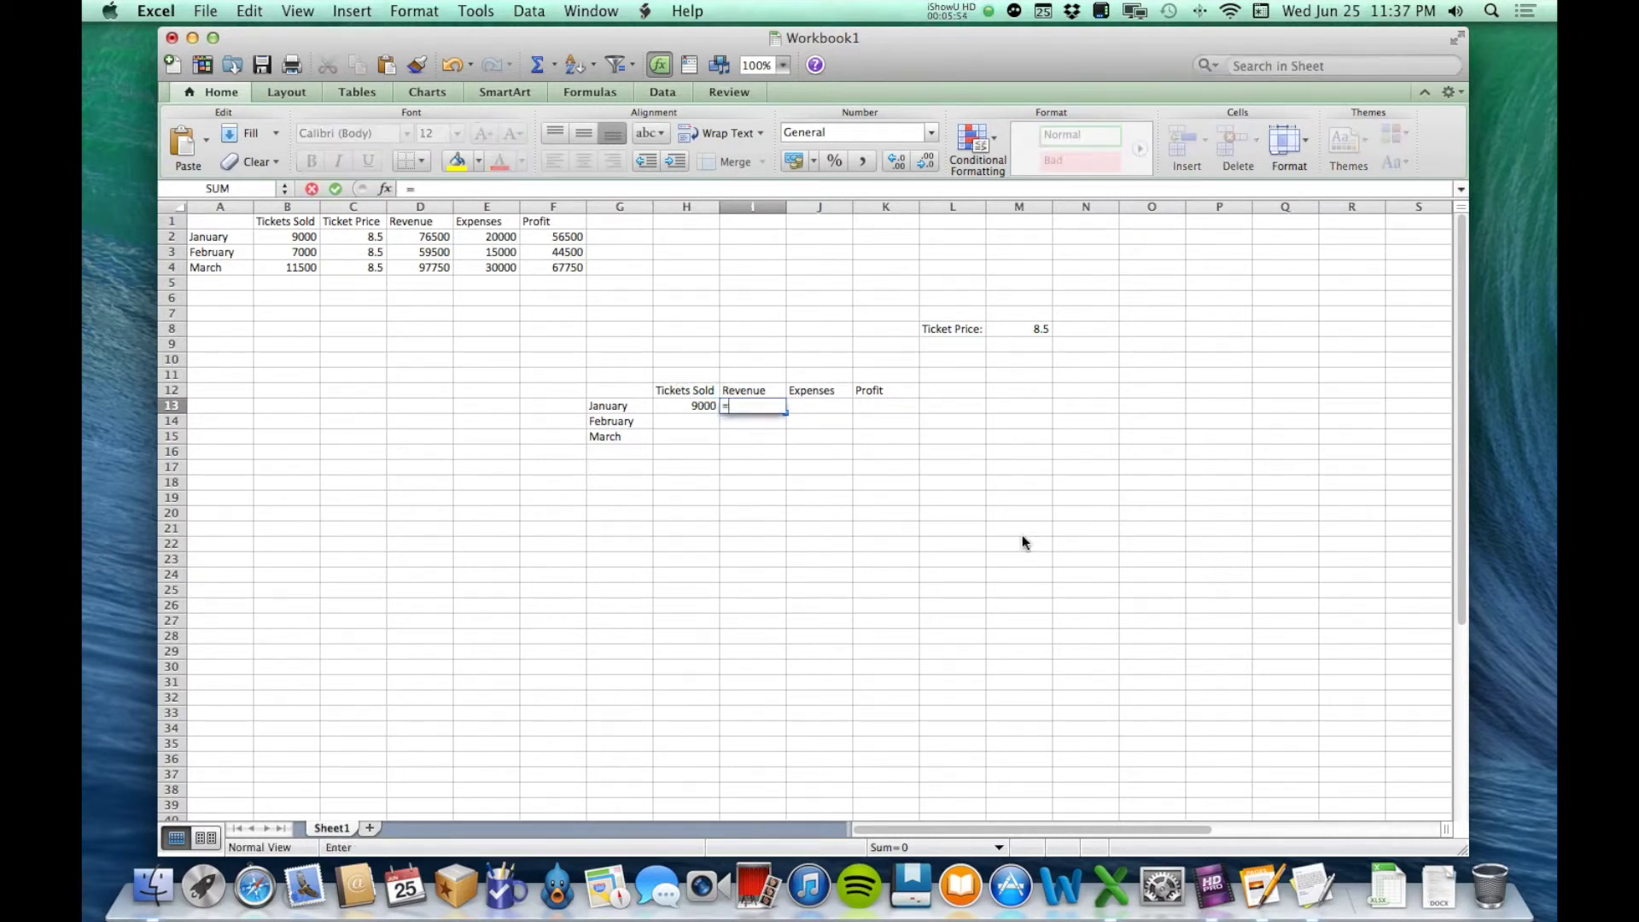
pyautogui.click(699, 406)
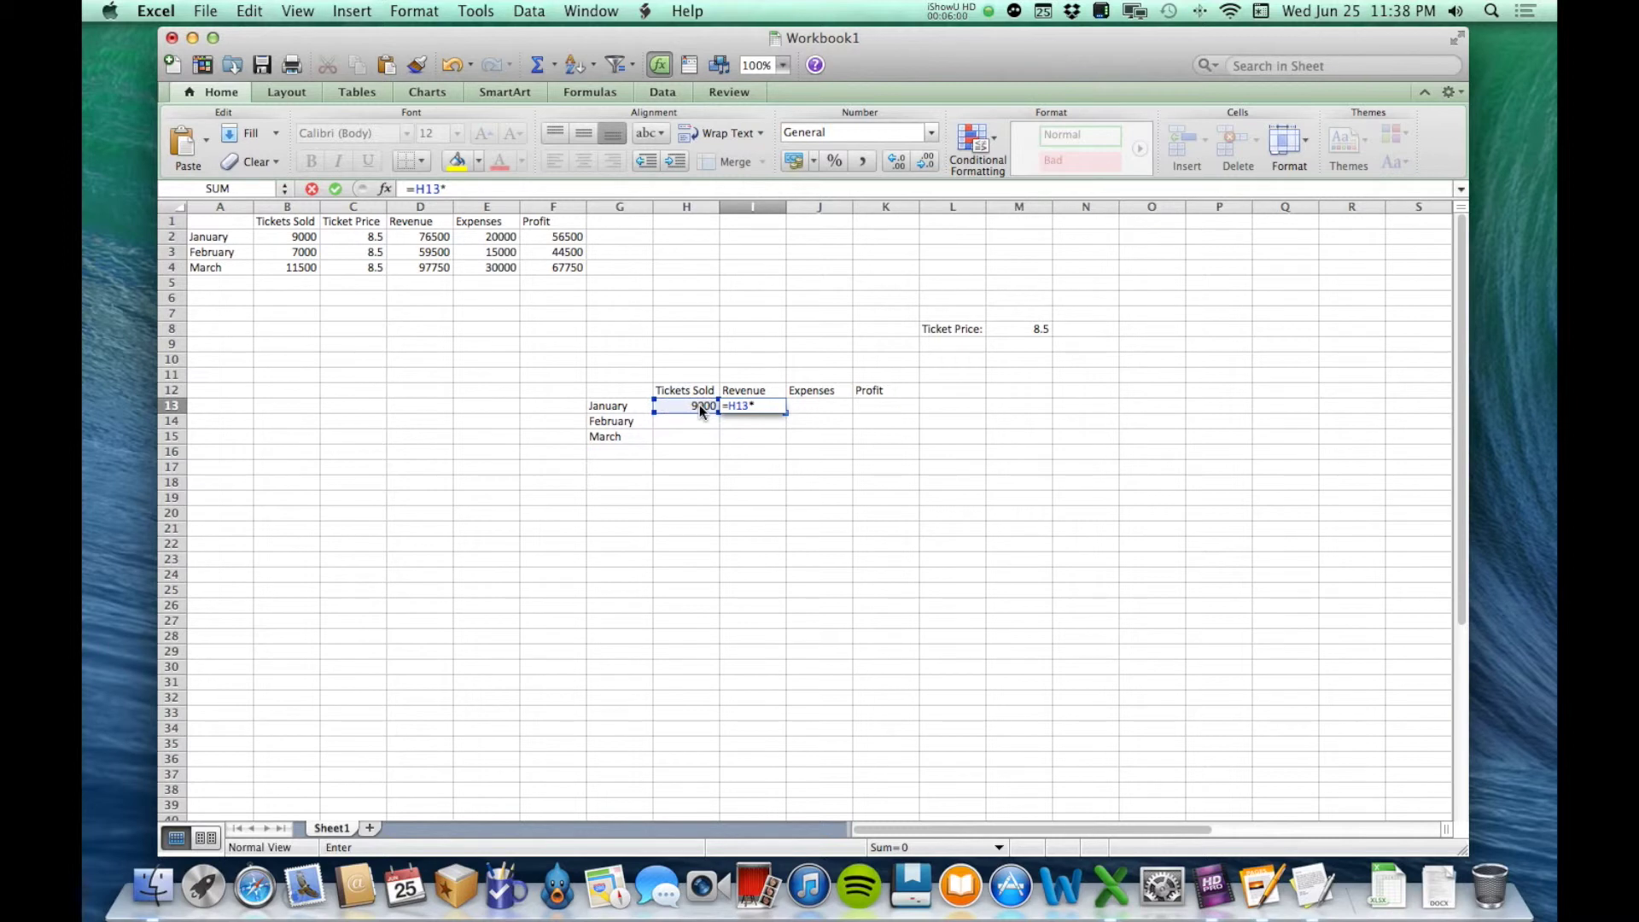
pyautogui.click(1027, 329)
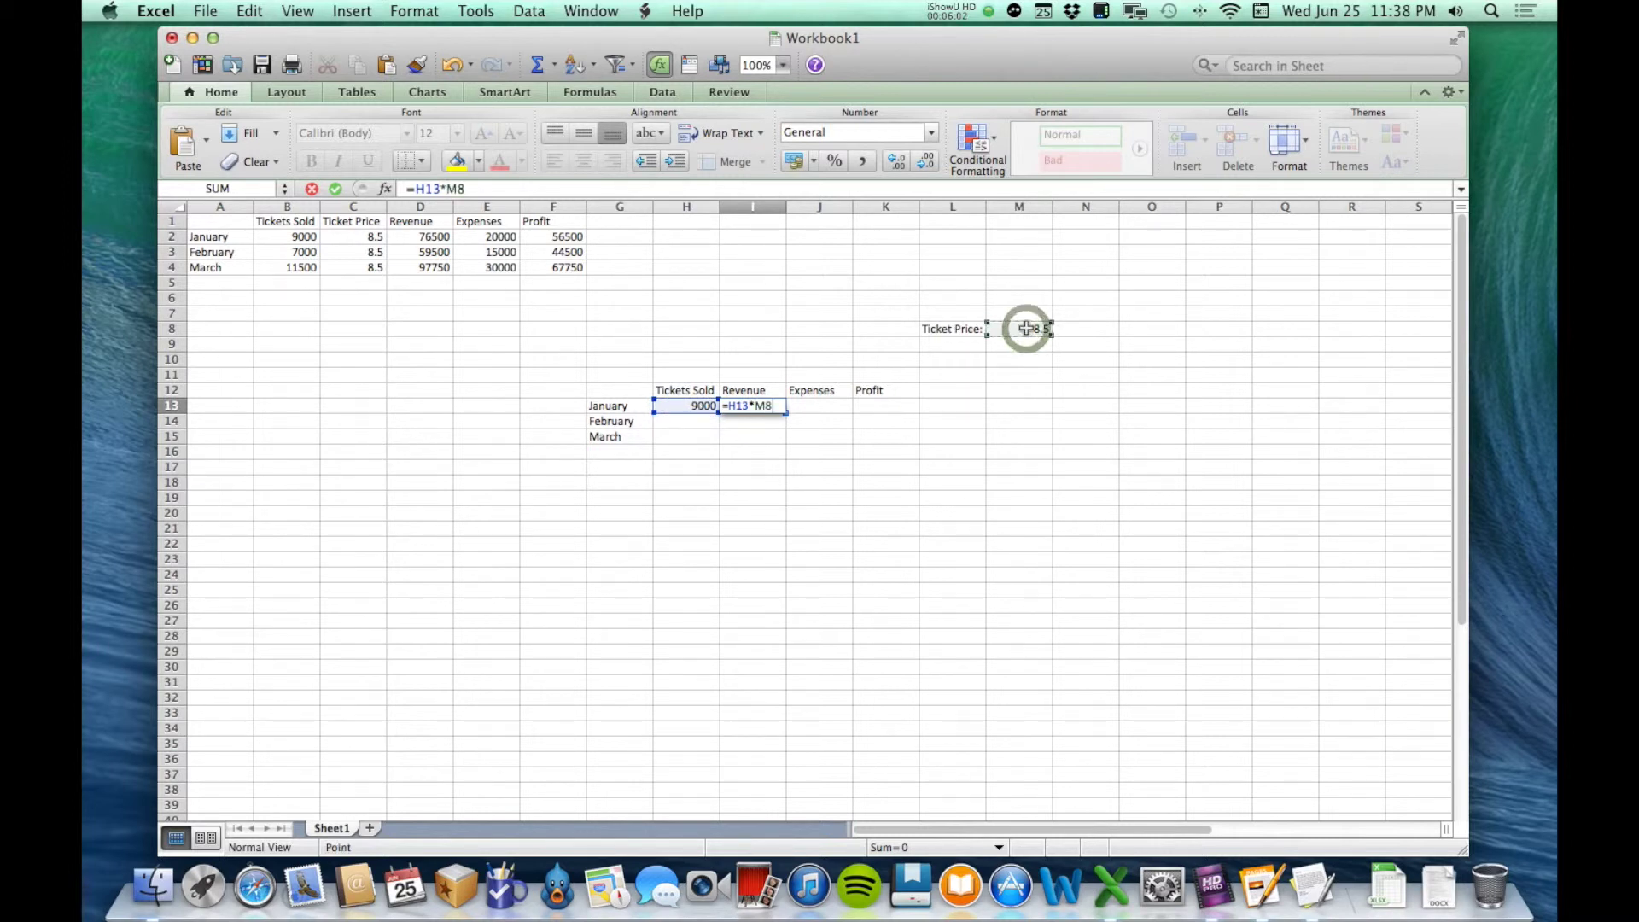
pyautogui.press('Return')
# Step: Enter January's expenses of 20000 in J13 and the Profit formula =I13-J13 in K13
pyautogui.press('Right')
pyautogui.press('Up')
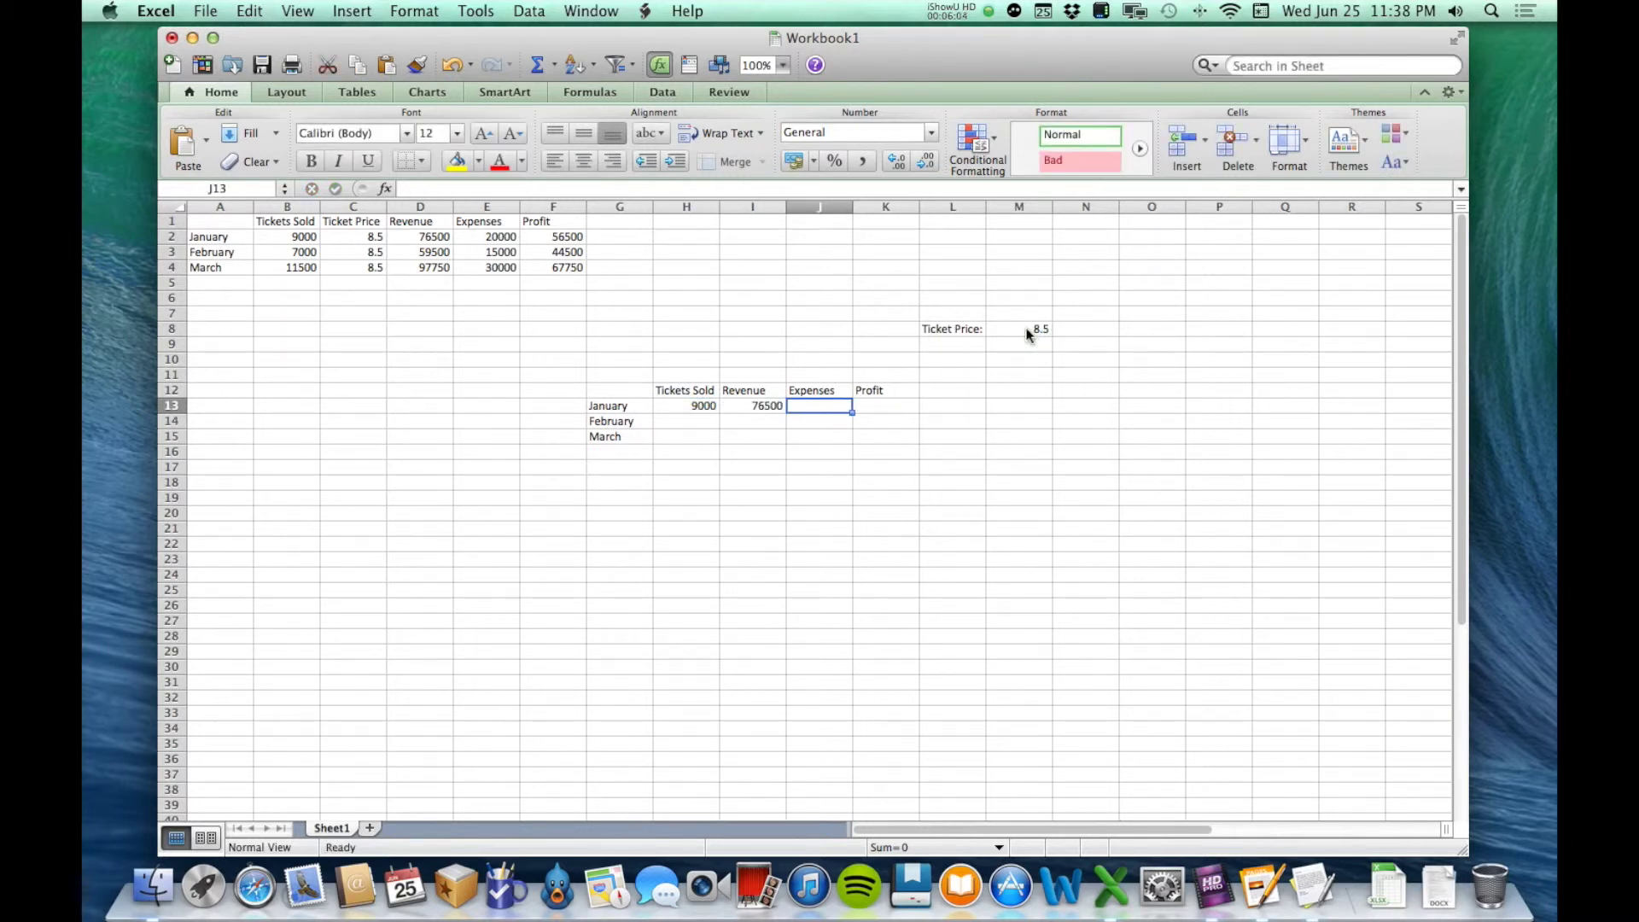
pyautogui.write('20000')
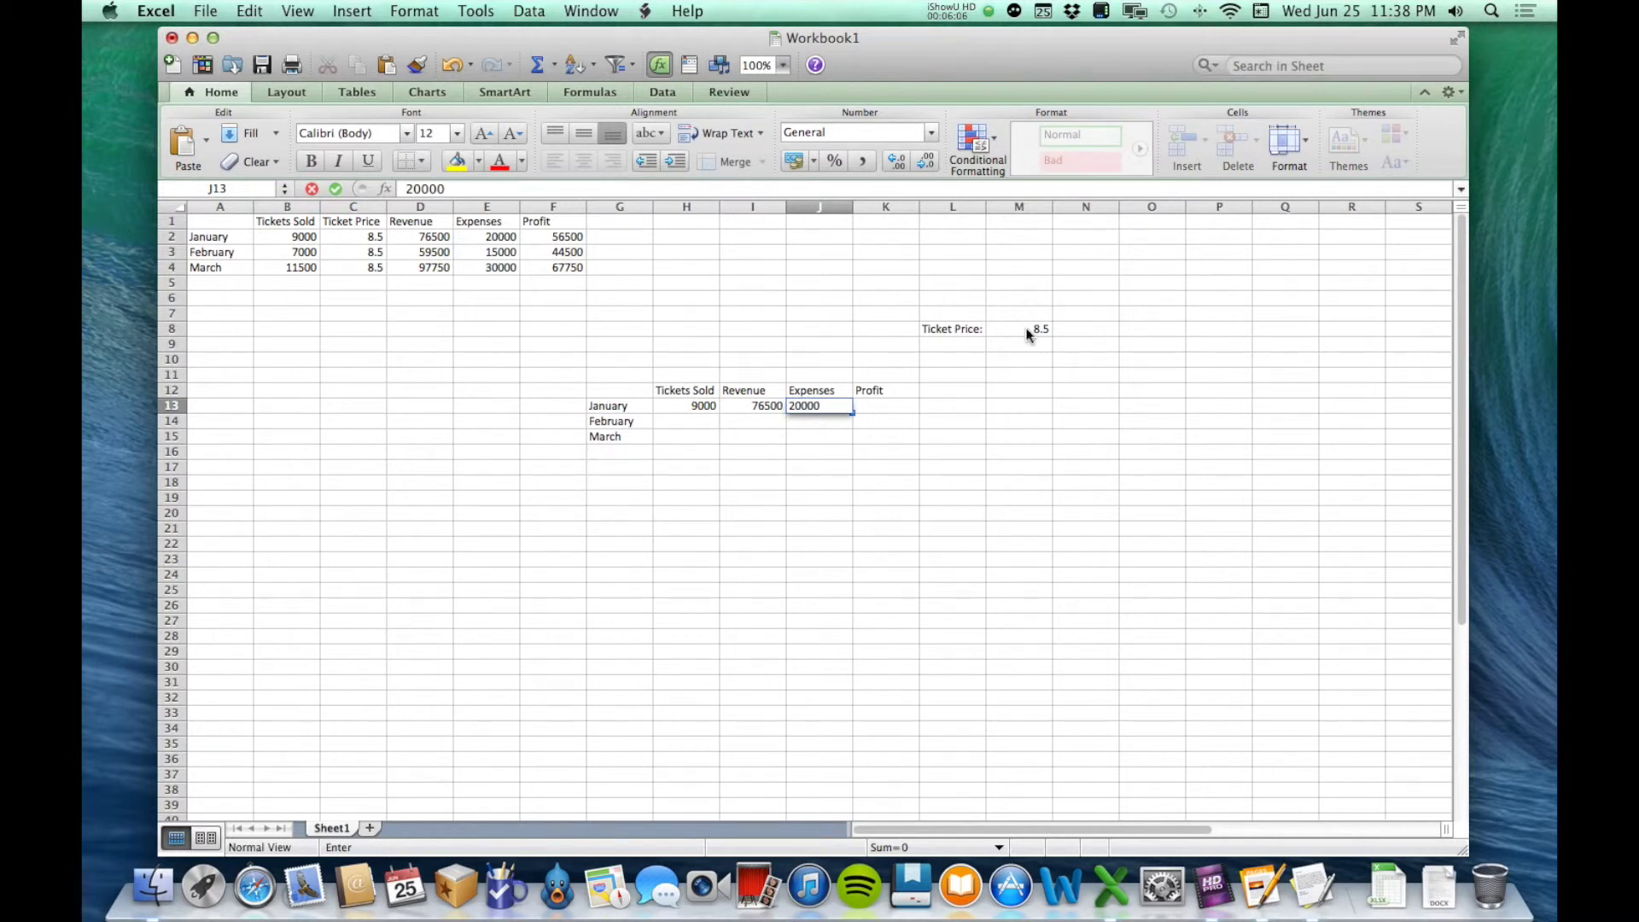
pyautogui.press('Tab')
pyautogui.write('=')
pyautogui.press('Left')
pyautogui.press('Left')
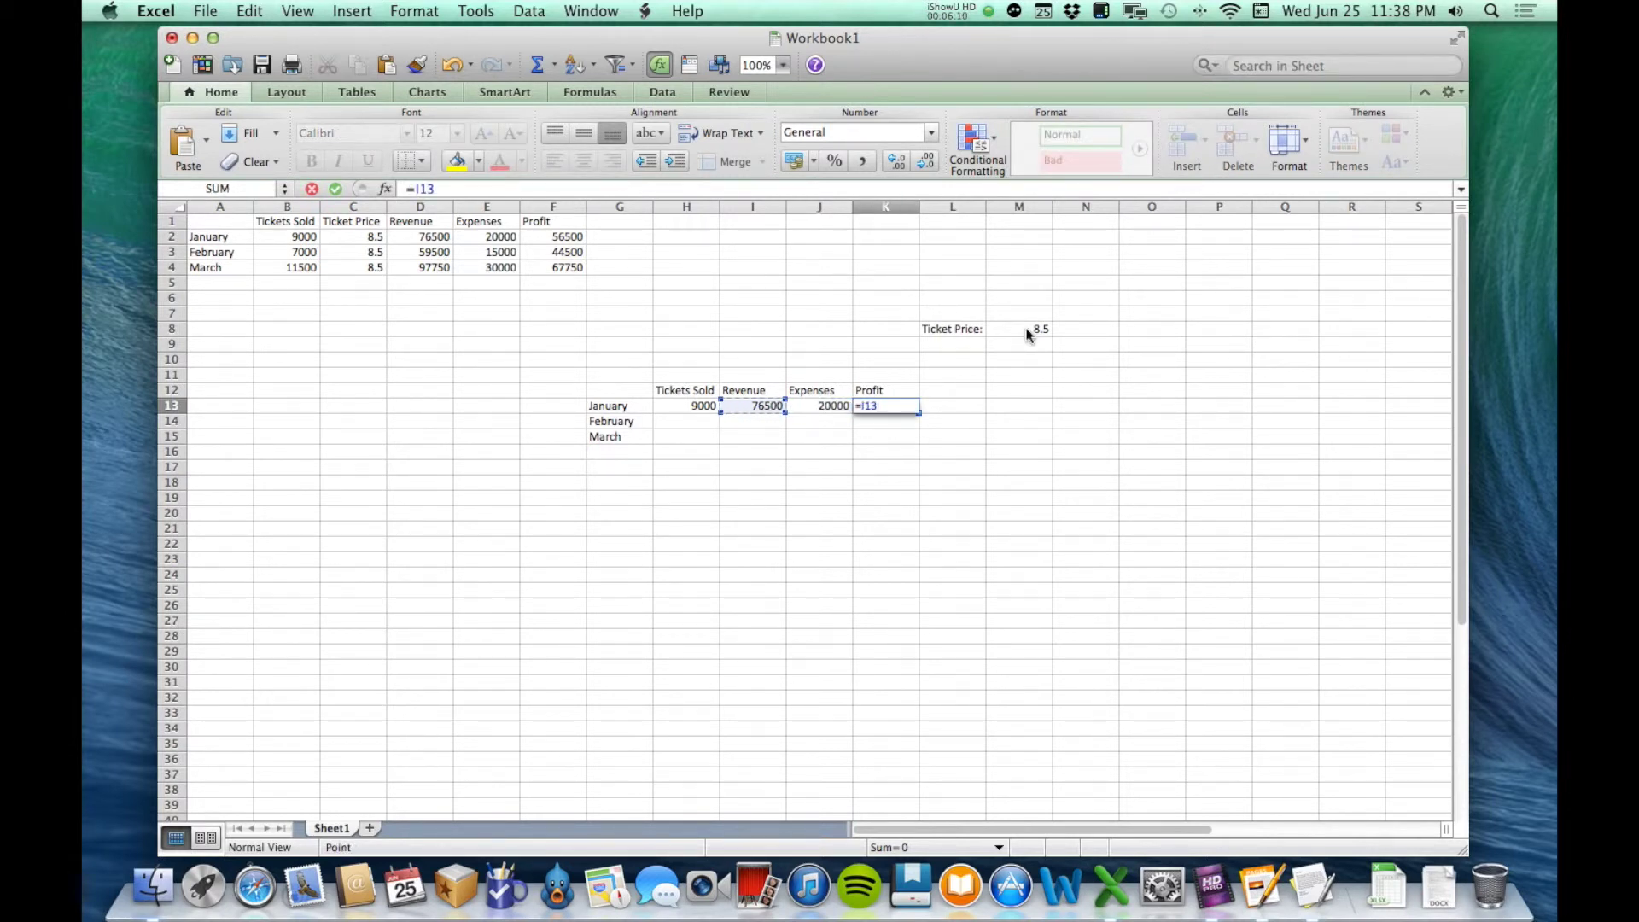
pyautogui.write('-')
pyautogui.press('Left')
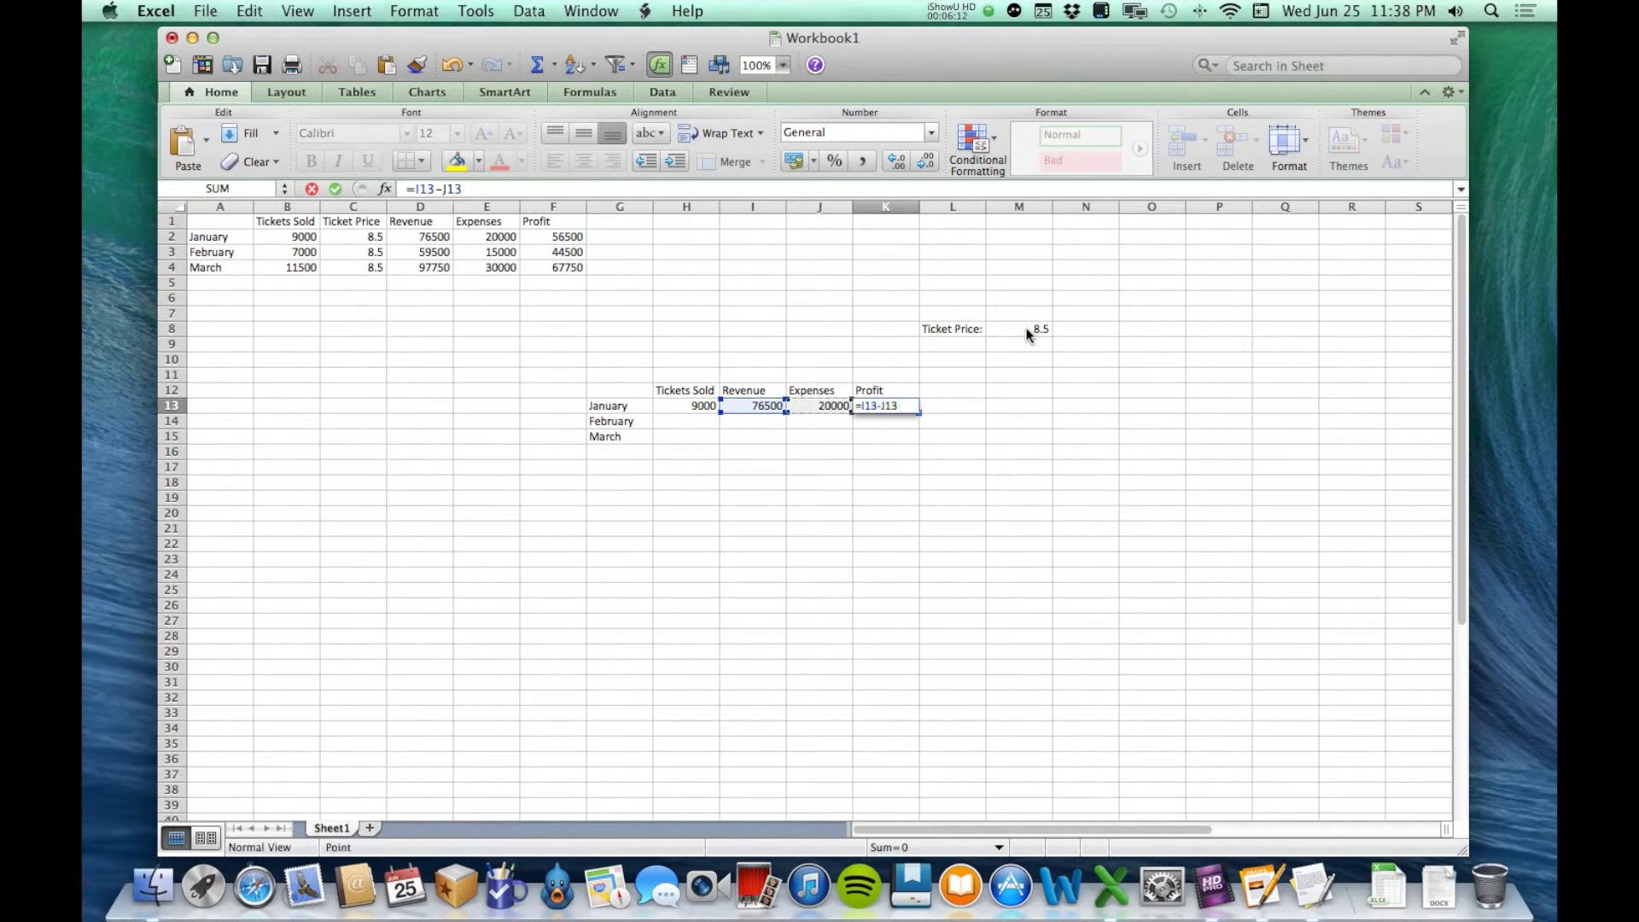
pyautogui.press('Return')
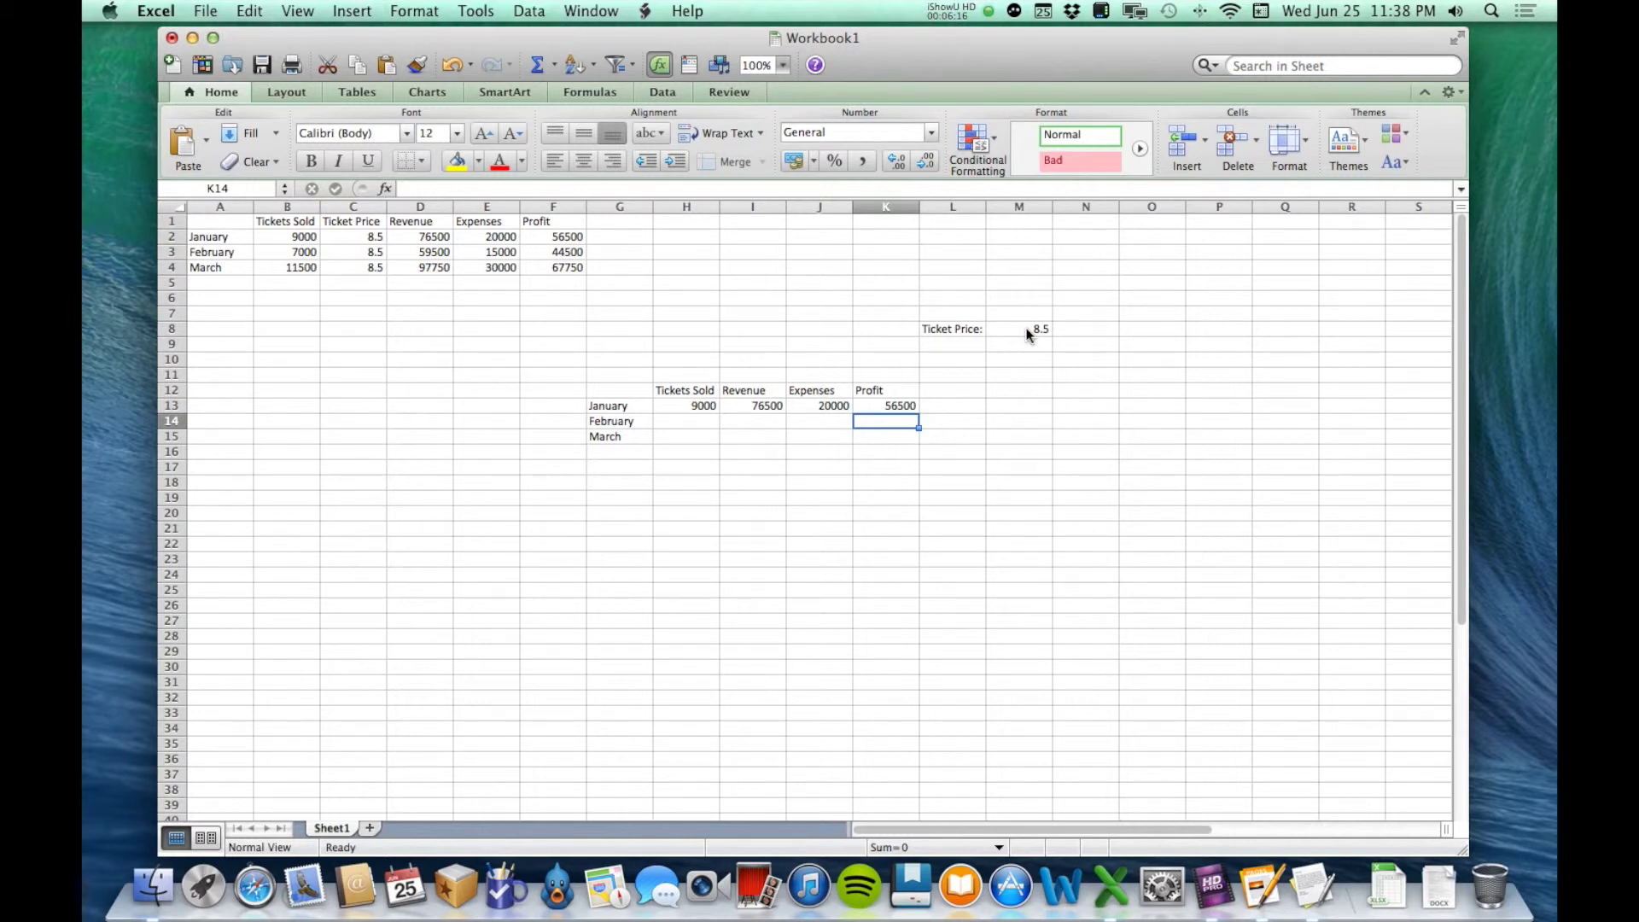
# Step: Fill the second table's January Revenue and Profit formulas down from I13 and K13 through row 15
pyautogui.click(761, 408)
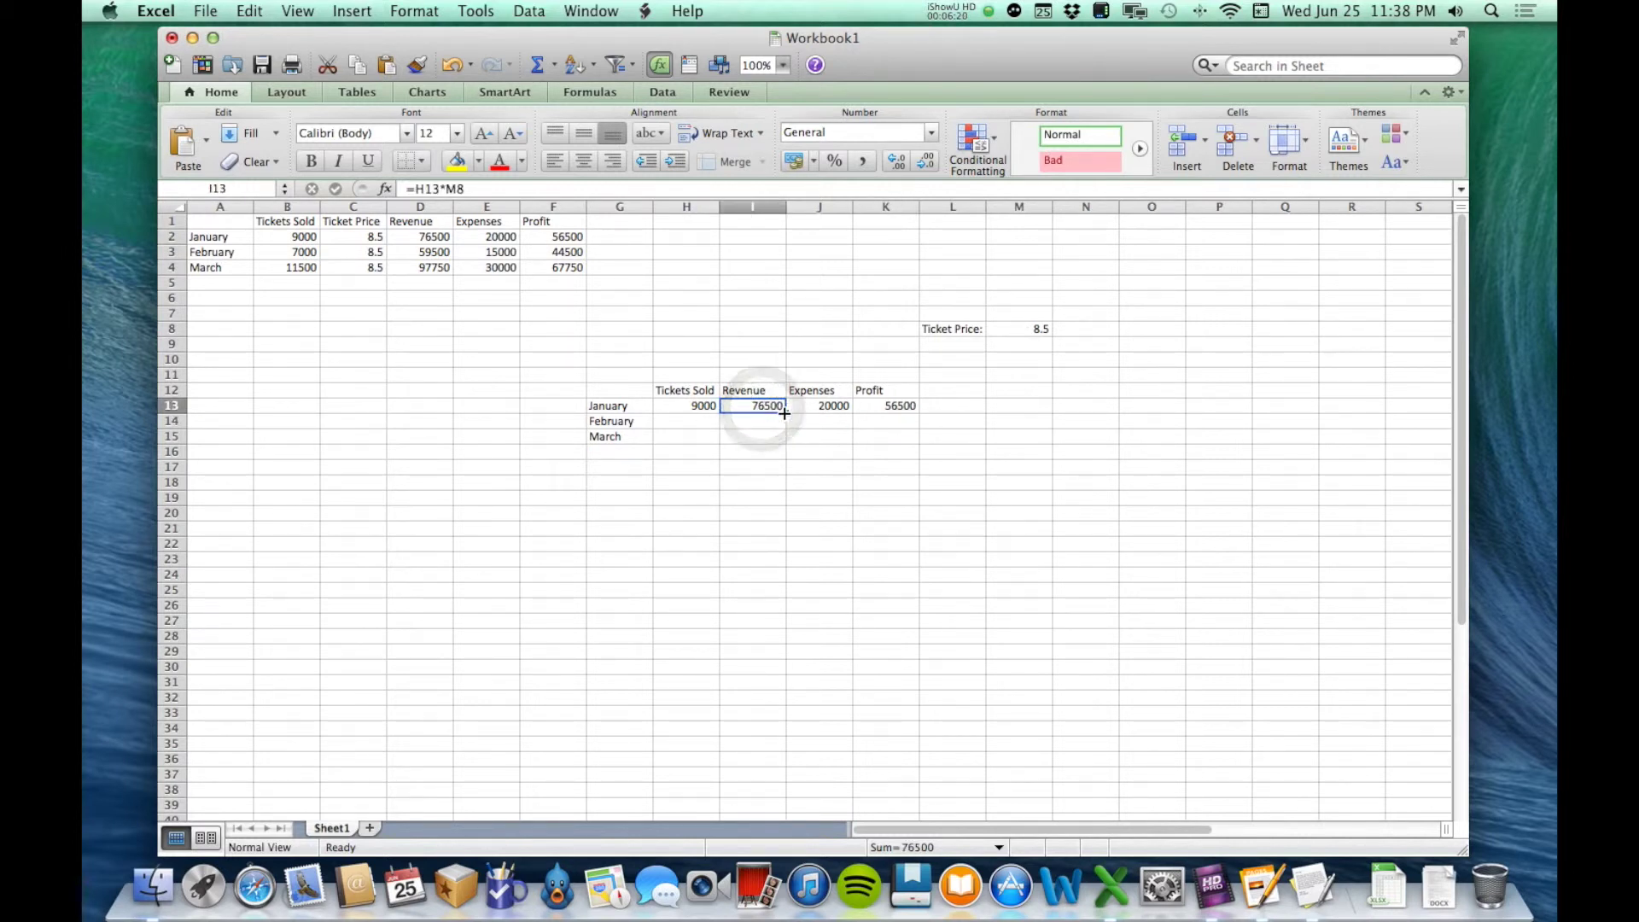
pyautogui.moveTo(785, 413); pyautogui.dragTo(809, 435)
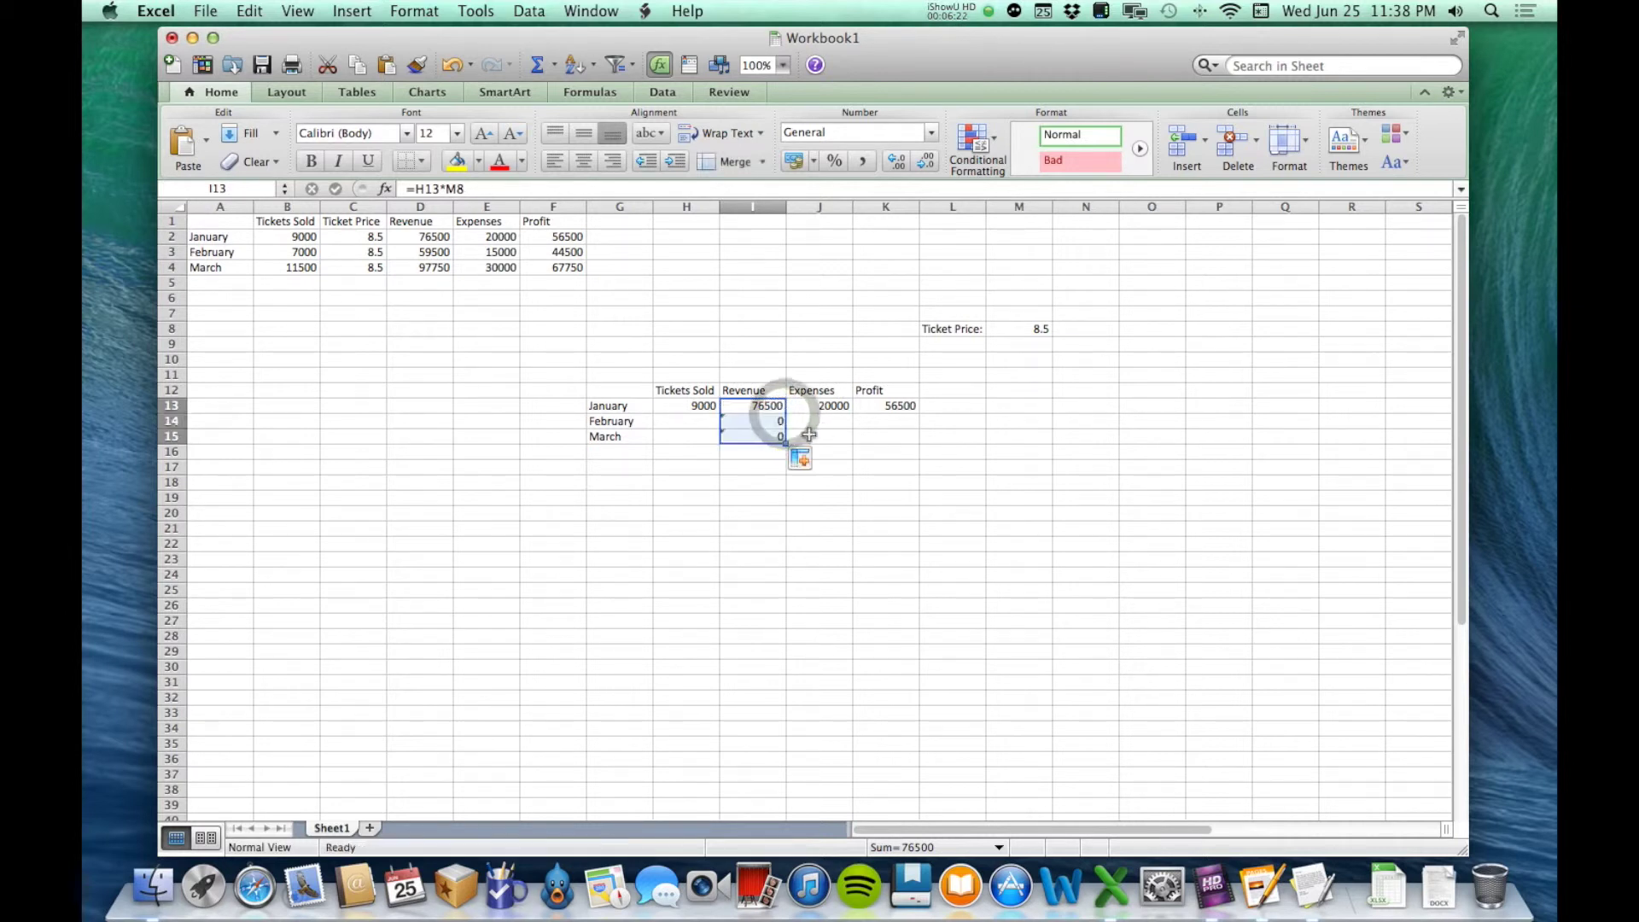
pyautogui.click(908, 407)
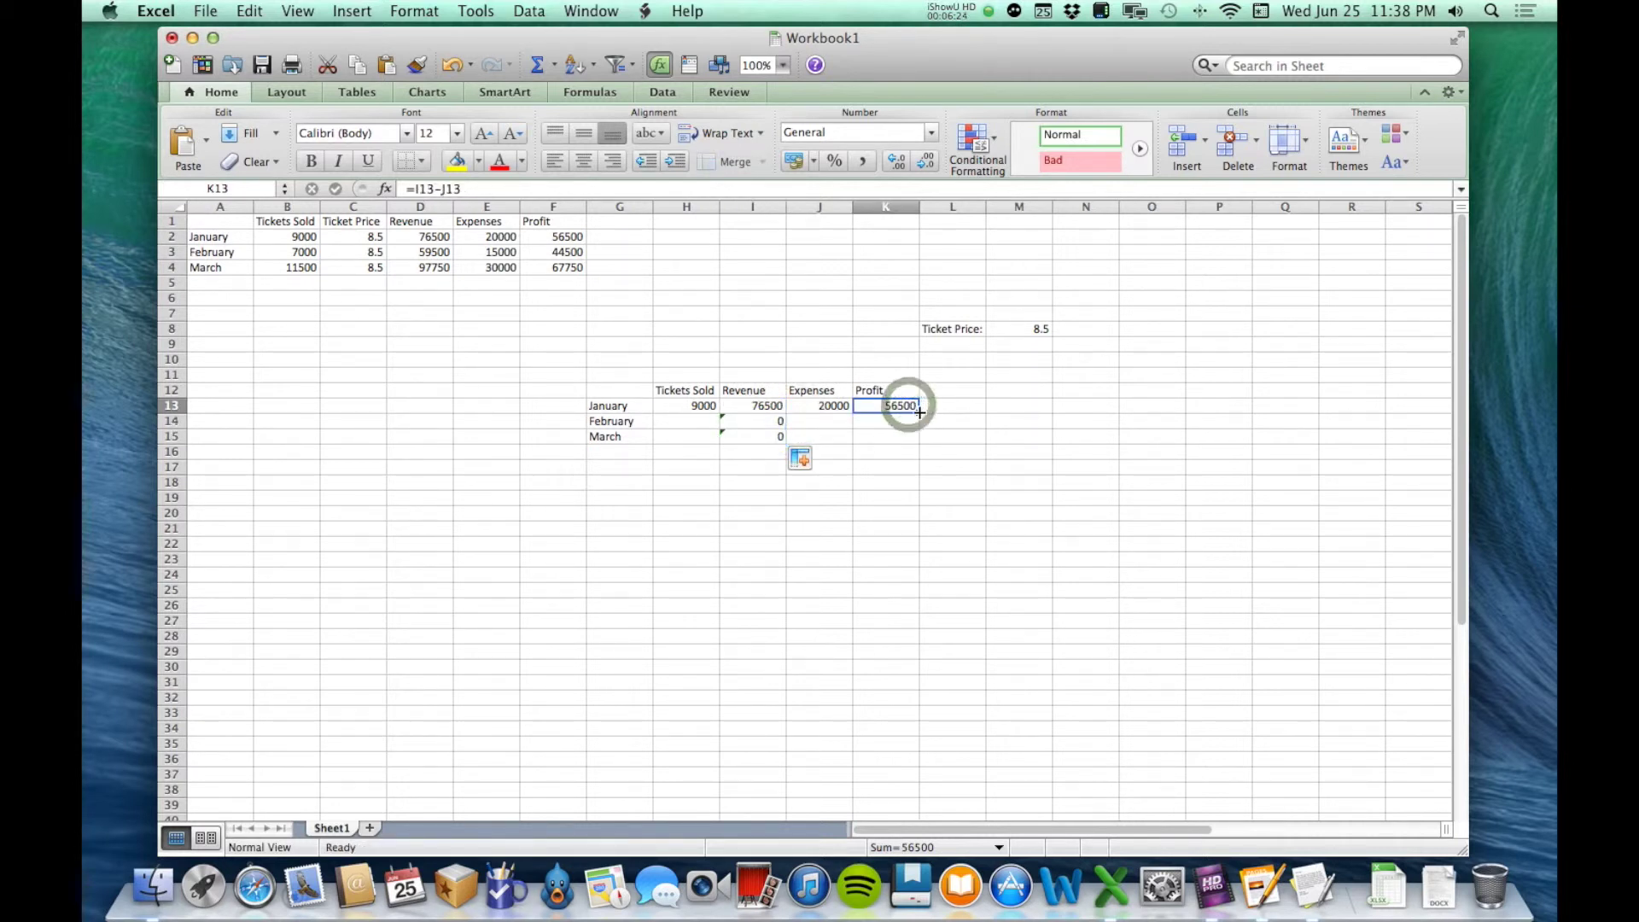
pyautogui.moveTo(919, 413); pyautogui.dragTo(919, 441)
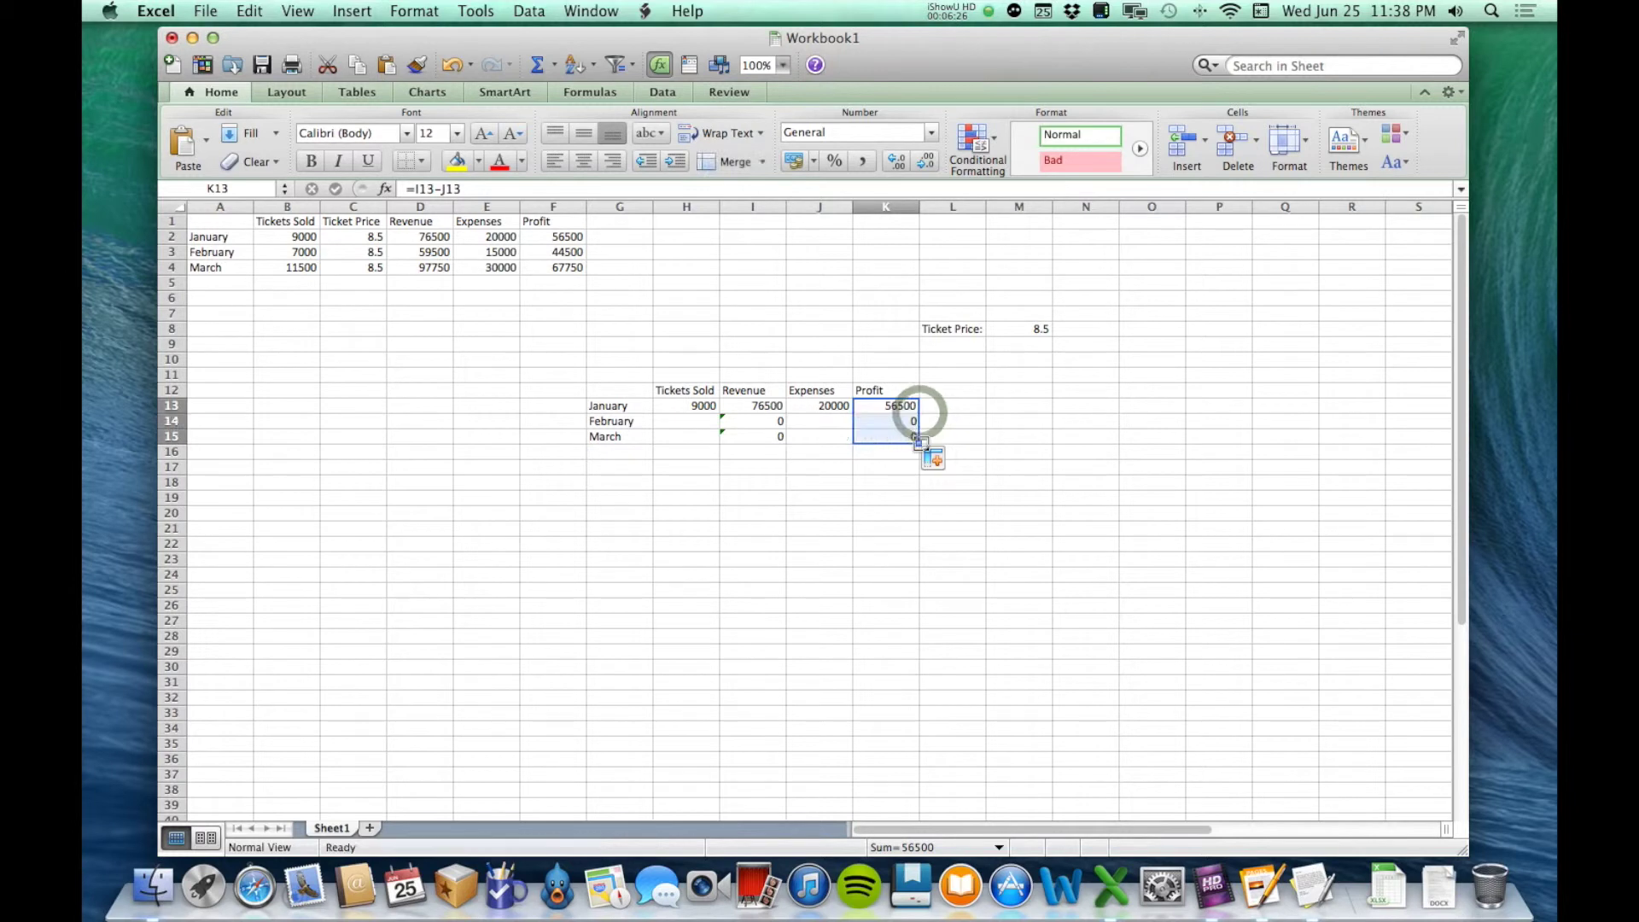
# Step: Enter February's figures in the second table: 7000 tickets sold in H14 and expenses of 15000 in J14
pyautogui.click(707, 422)
pyautogui.write('7000')
pyautogui.press('Tab')
pyautogui.press('Tab')
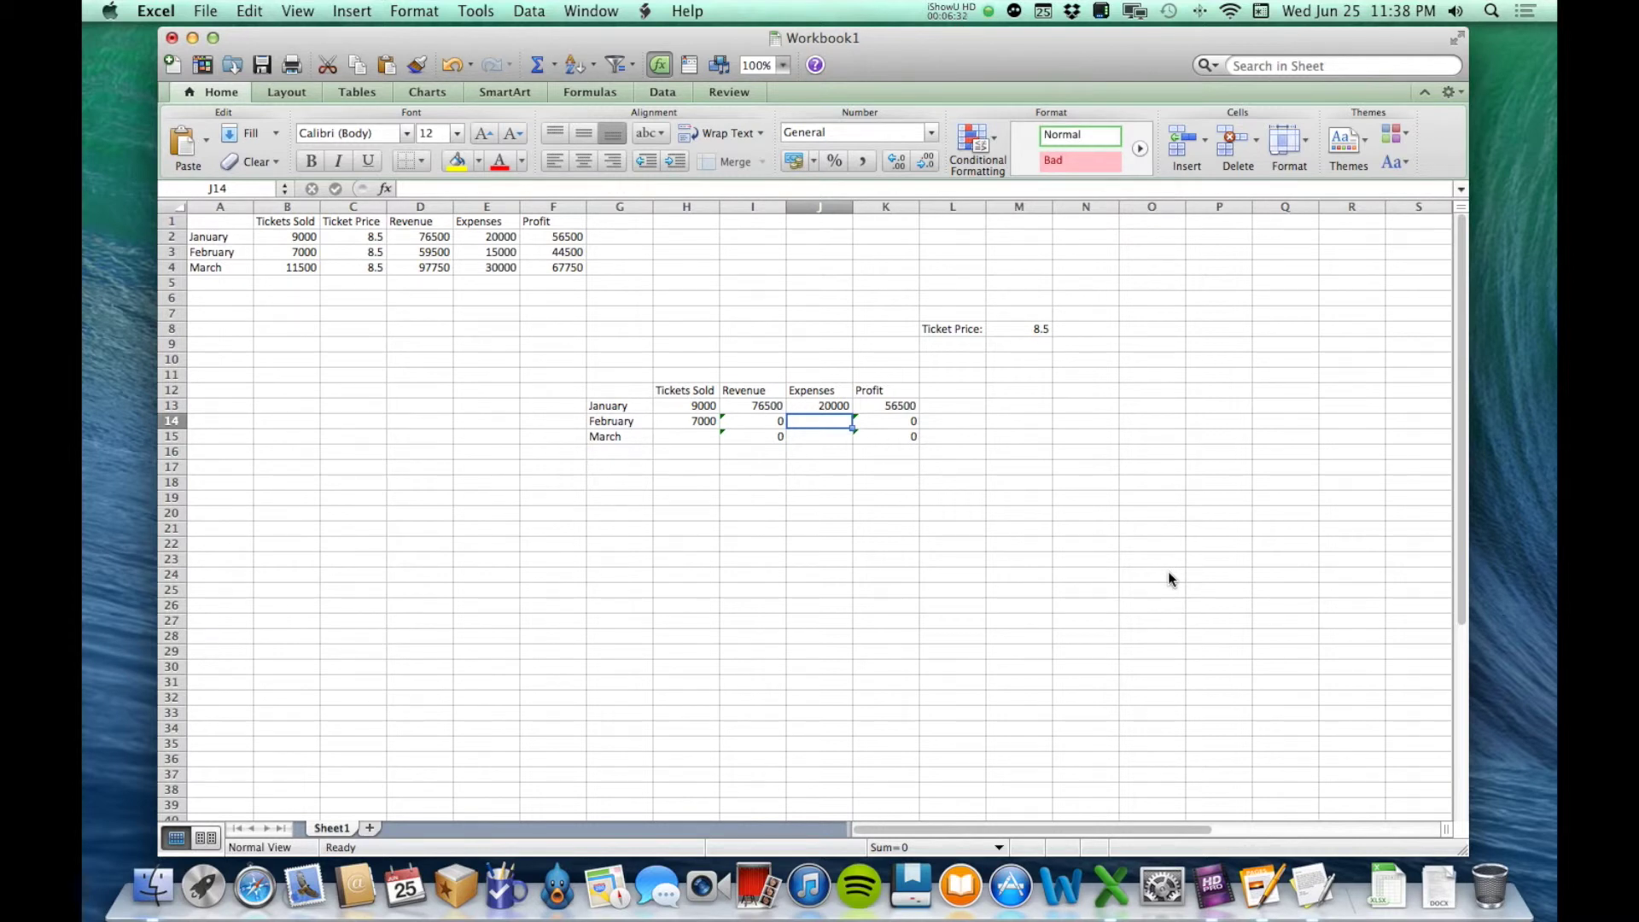
pyautogui.write('15000')
pyautogui.press('Return')
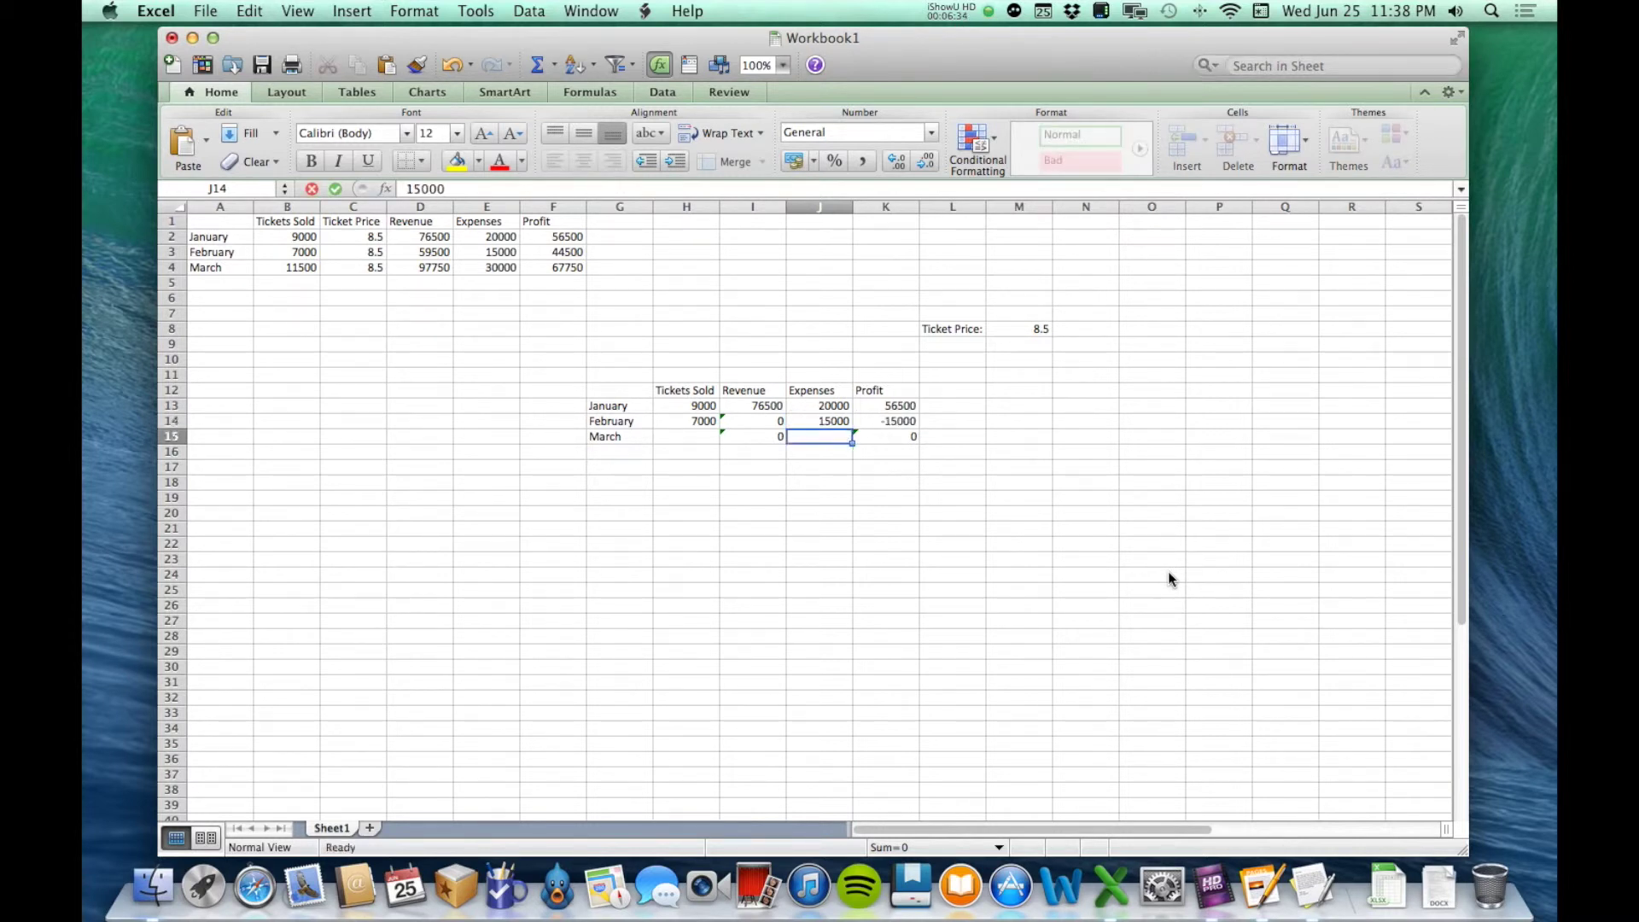
pyautogui.press('Return')
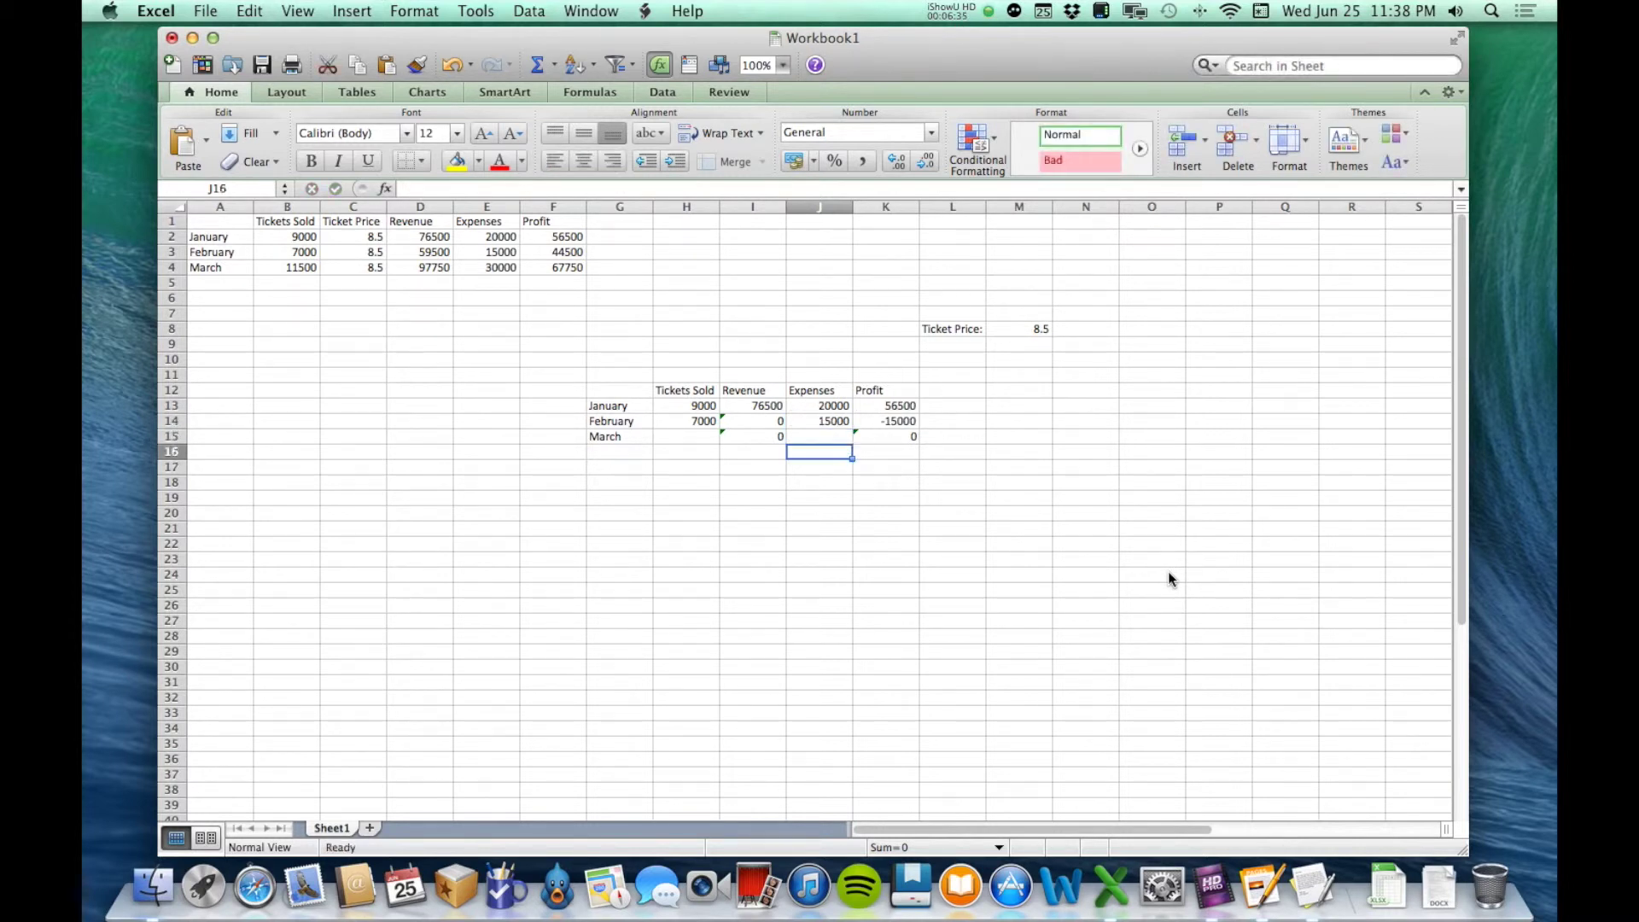
# Step: Examine February's copied Revenue and Profit formulas in the second table, tracing which ticket price cell the I14 formula references
pyautogui.click(761, 421)
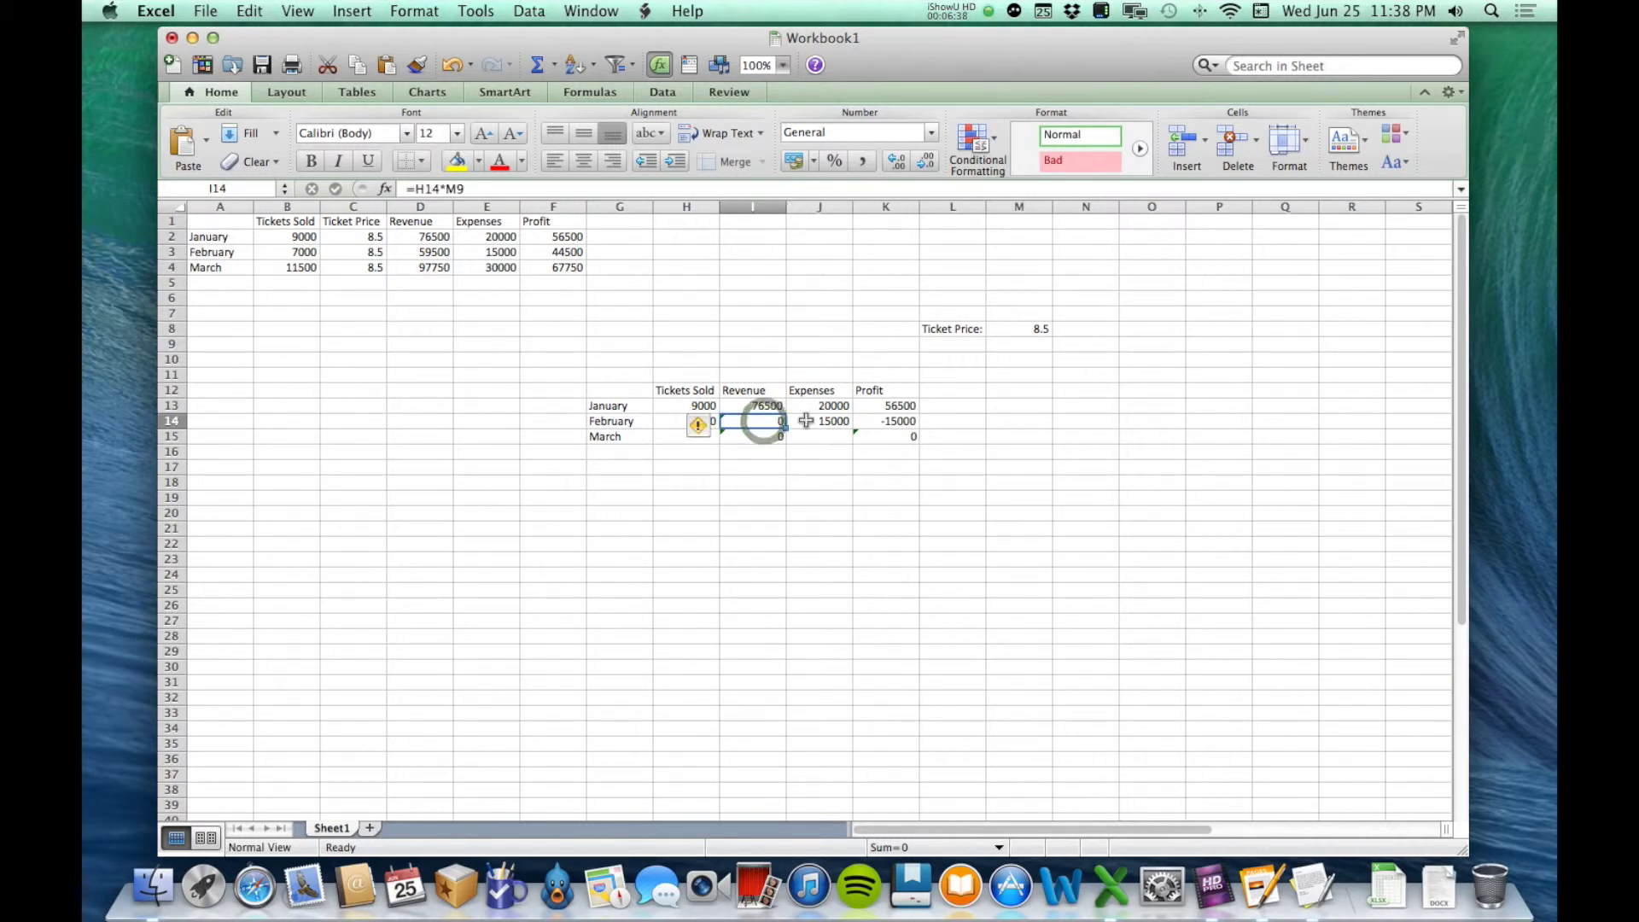
pyautogui.click(876, 422)
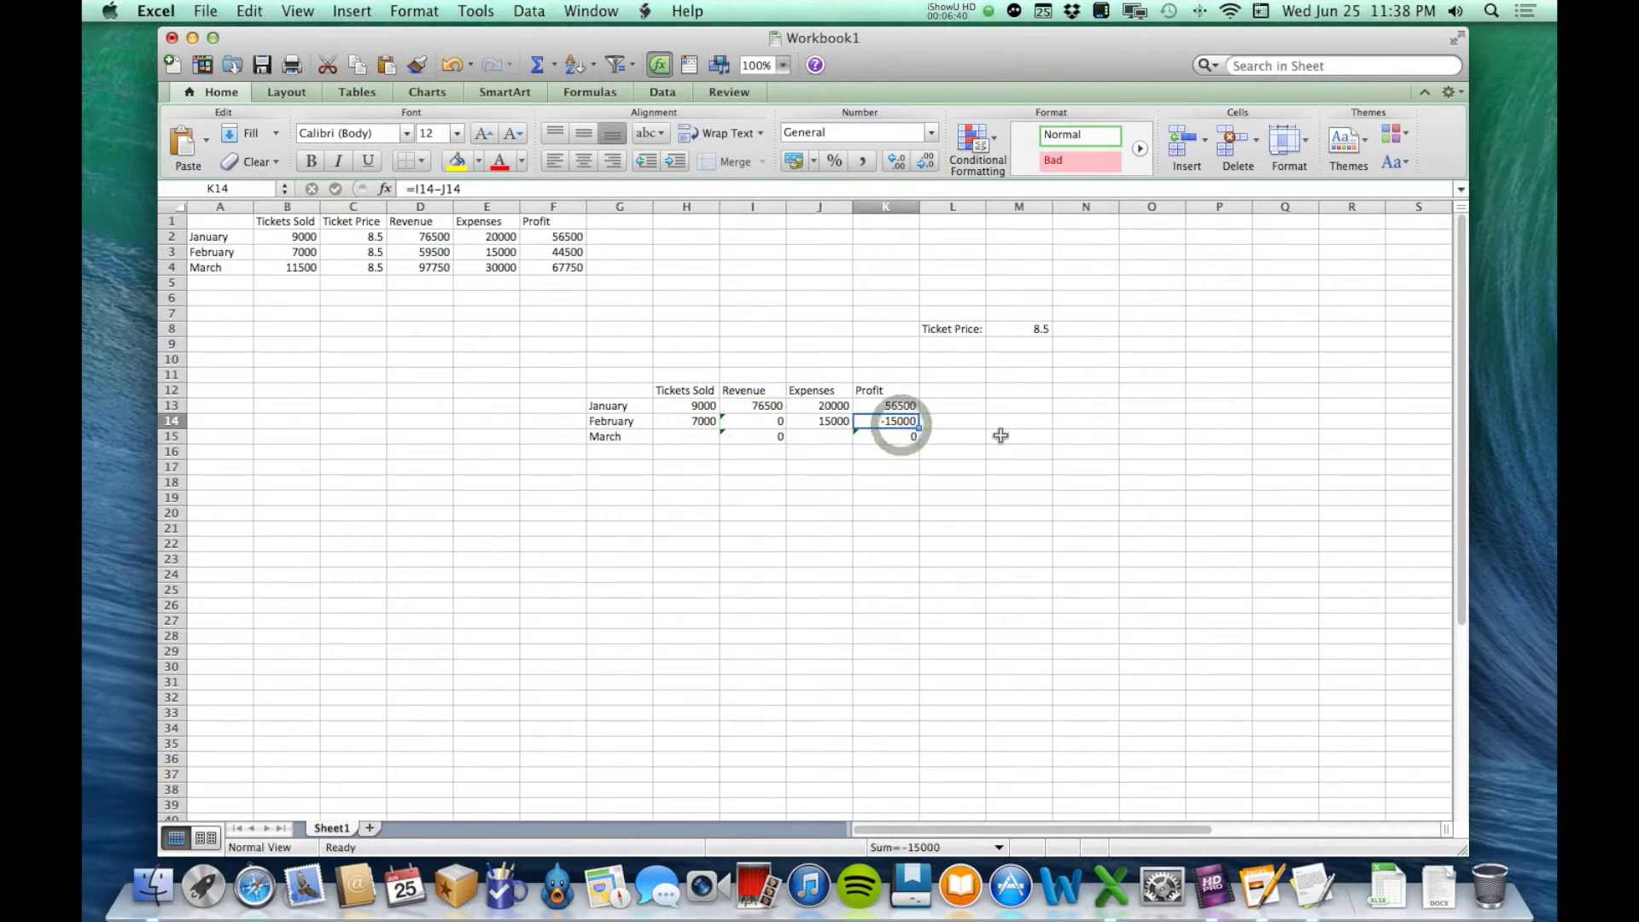
pyautogui.click(698, 422)
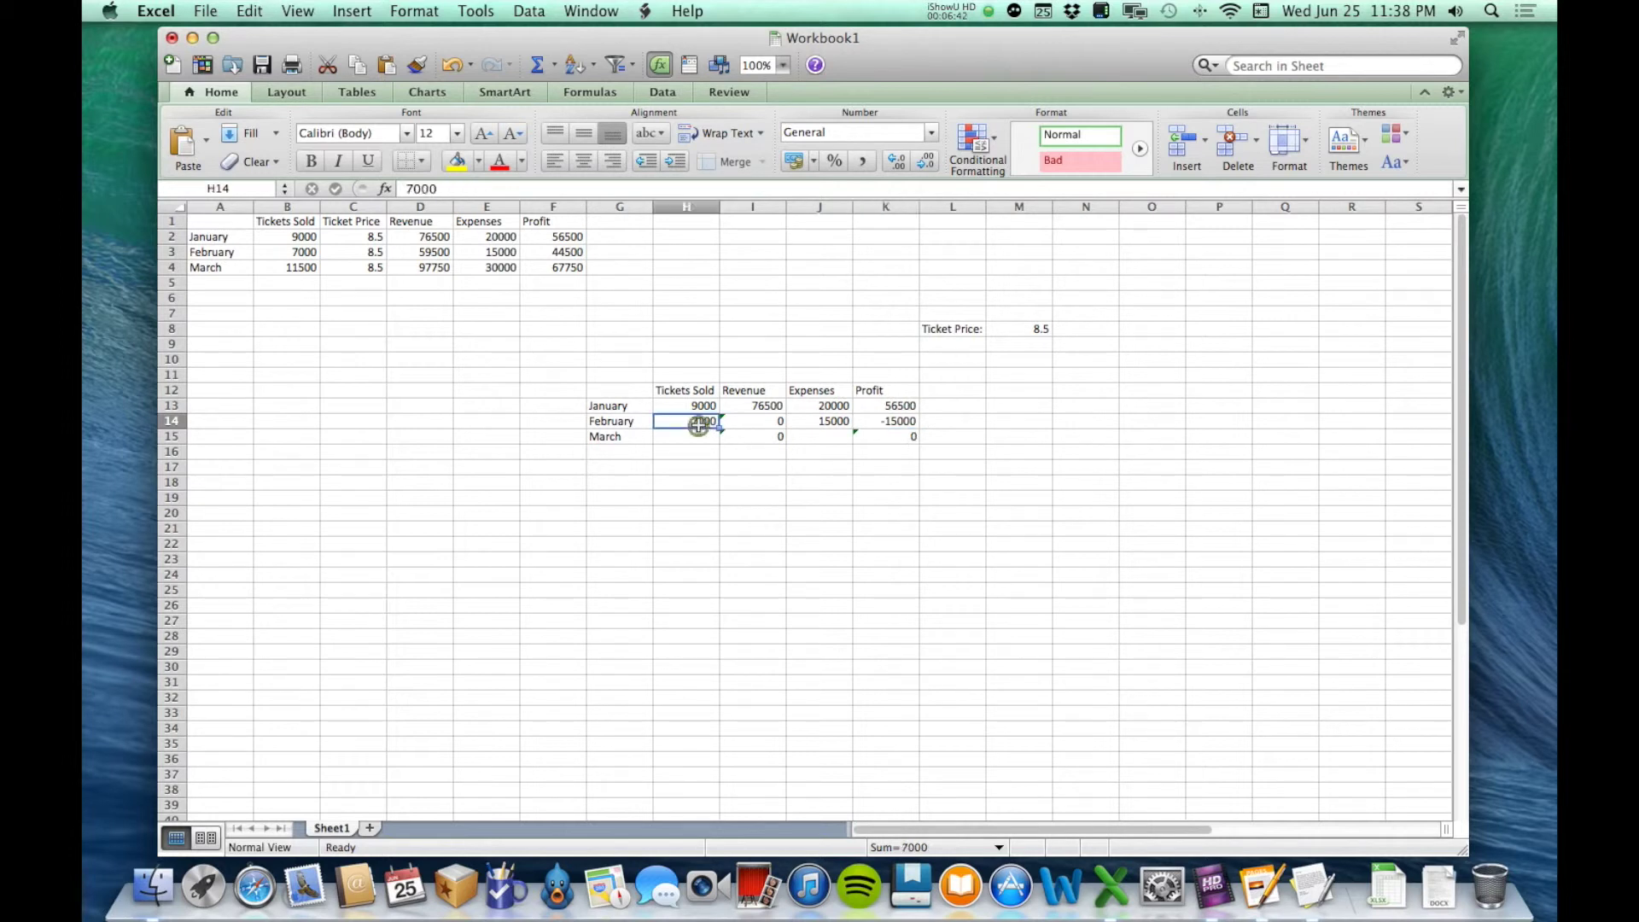
pyautogui.click(773, 421)
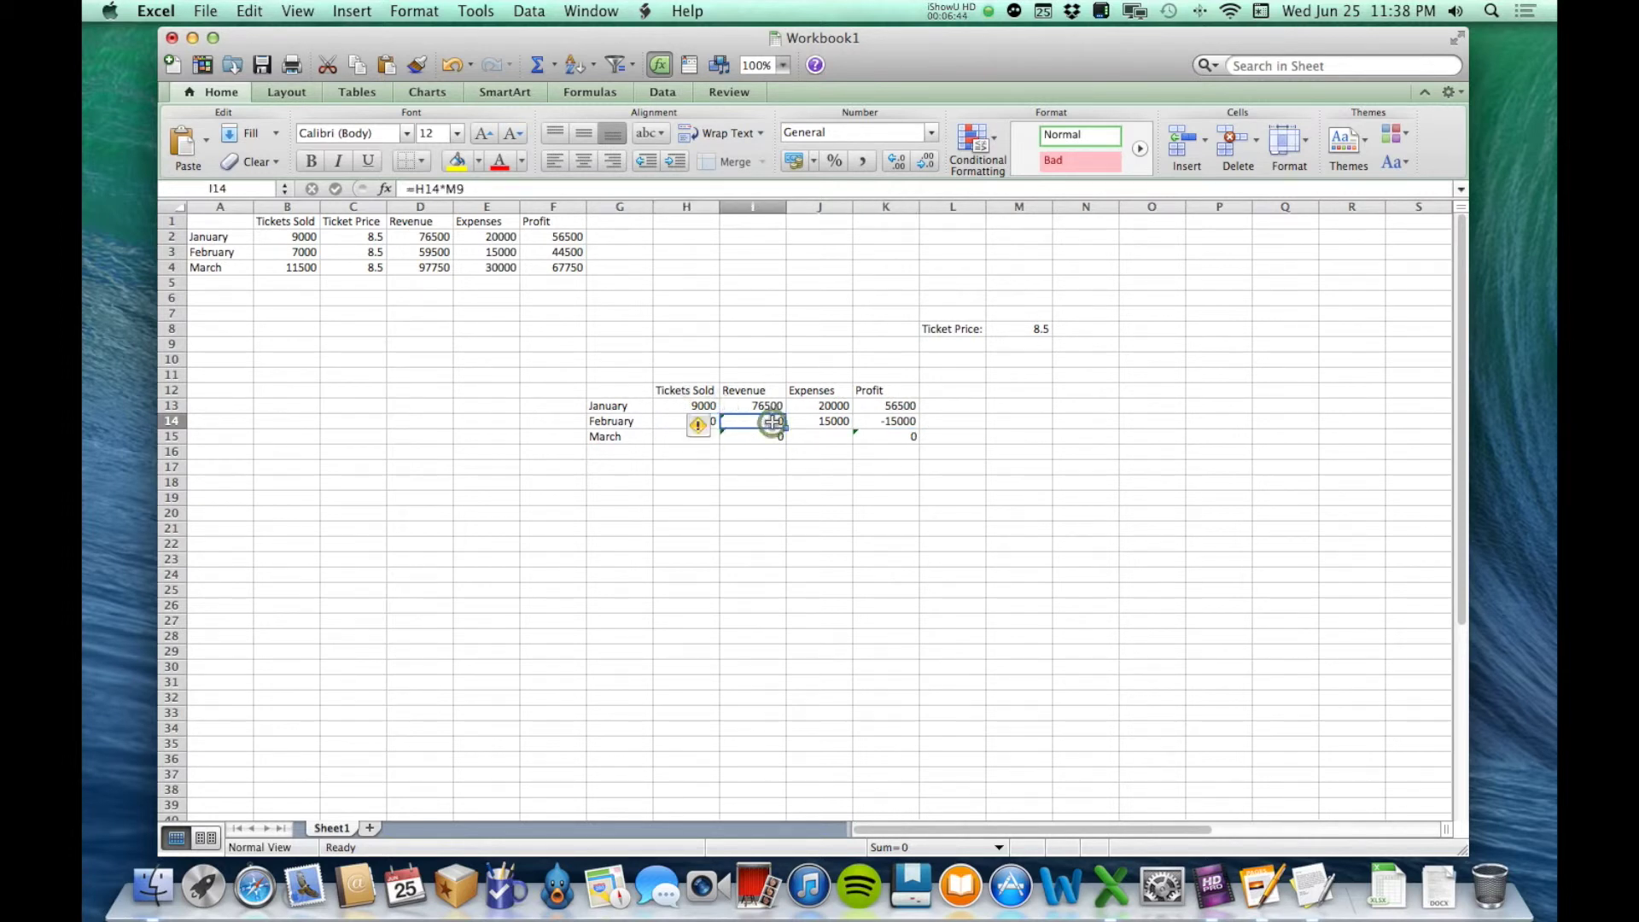
pyautogui.click(433, 188)
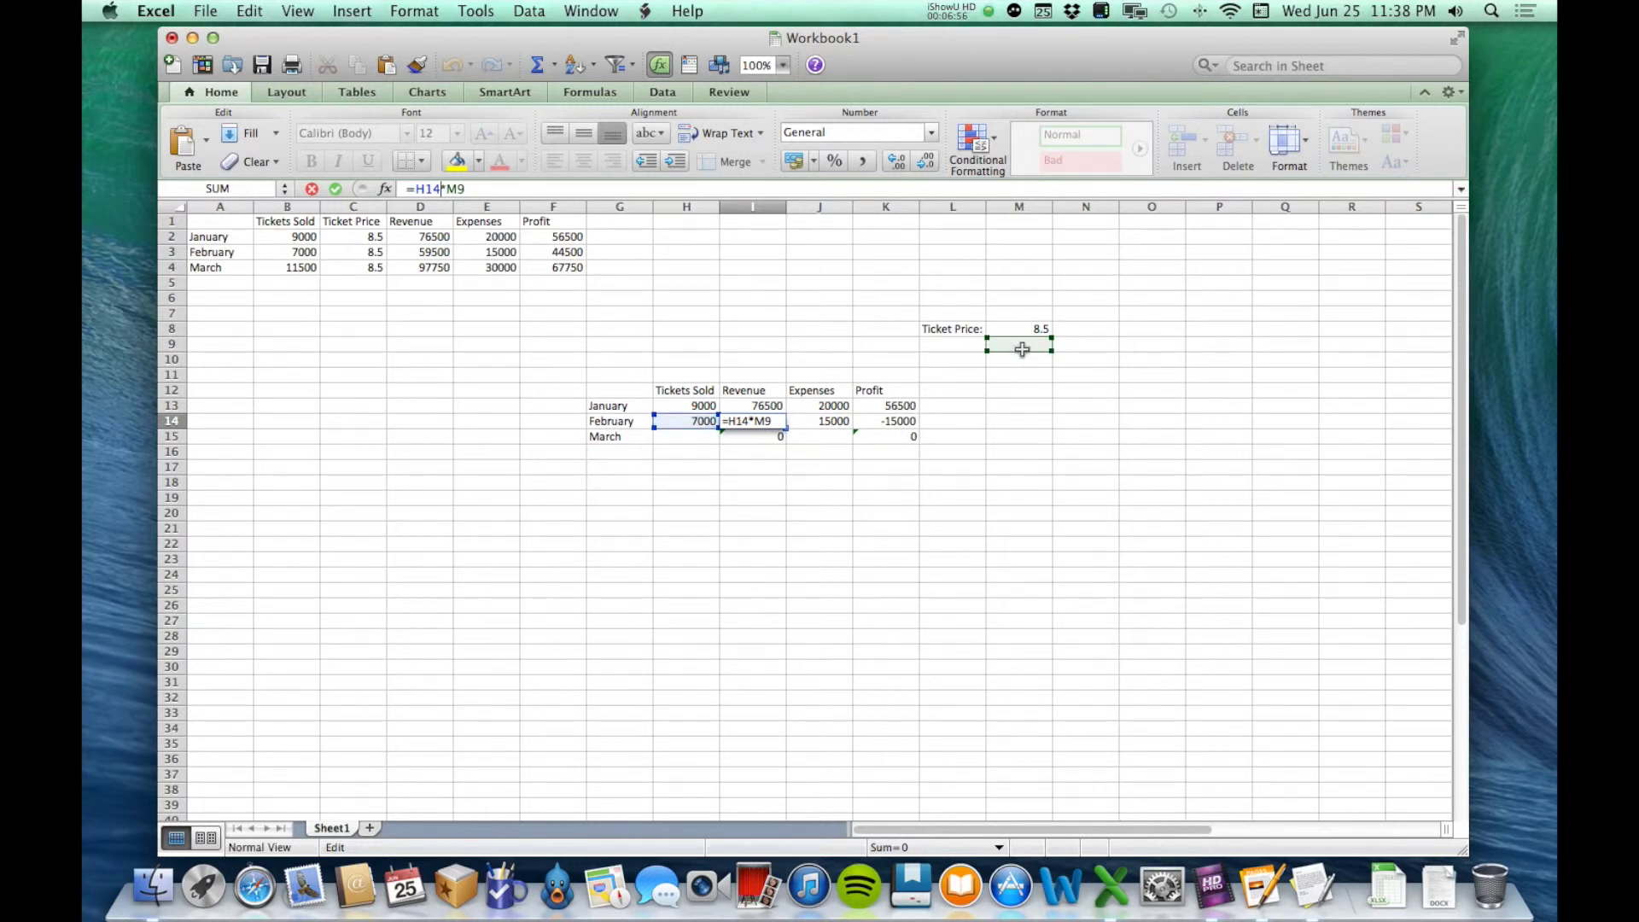
pyautogui.moveTo(1045, 349); pyautogui.dragTo(1043, 348)
pyautogui.moveTo(1043, 348); pyautogui.dragTo(1044, 349)
pyautogui.press('Return')
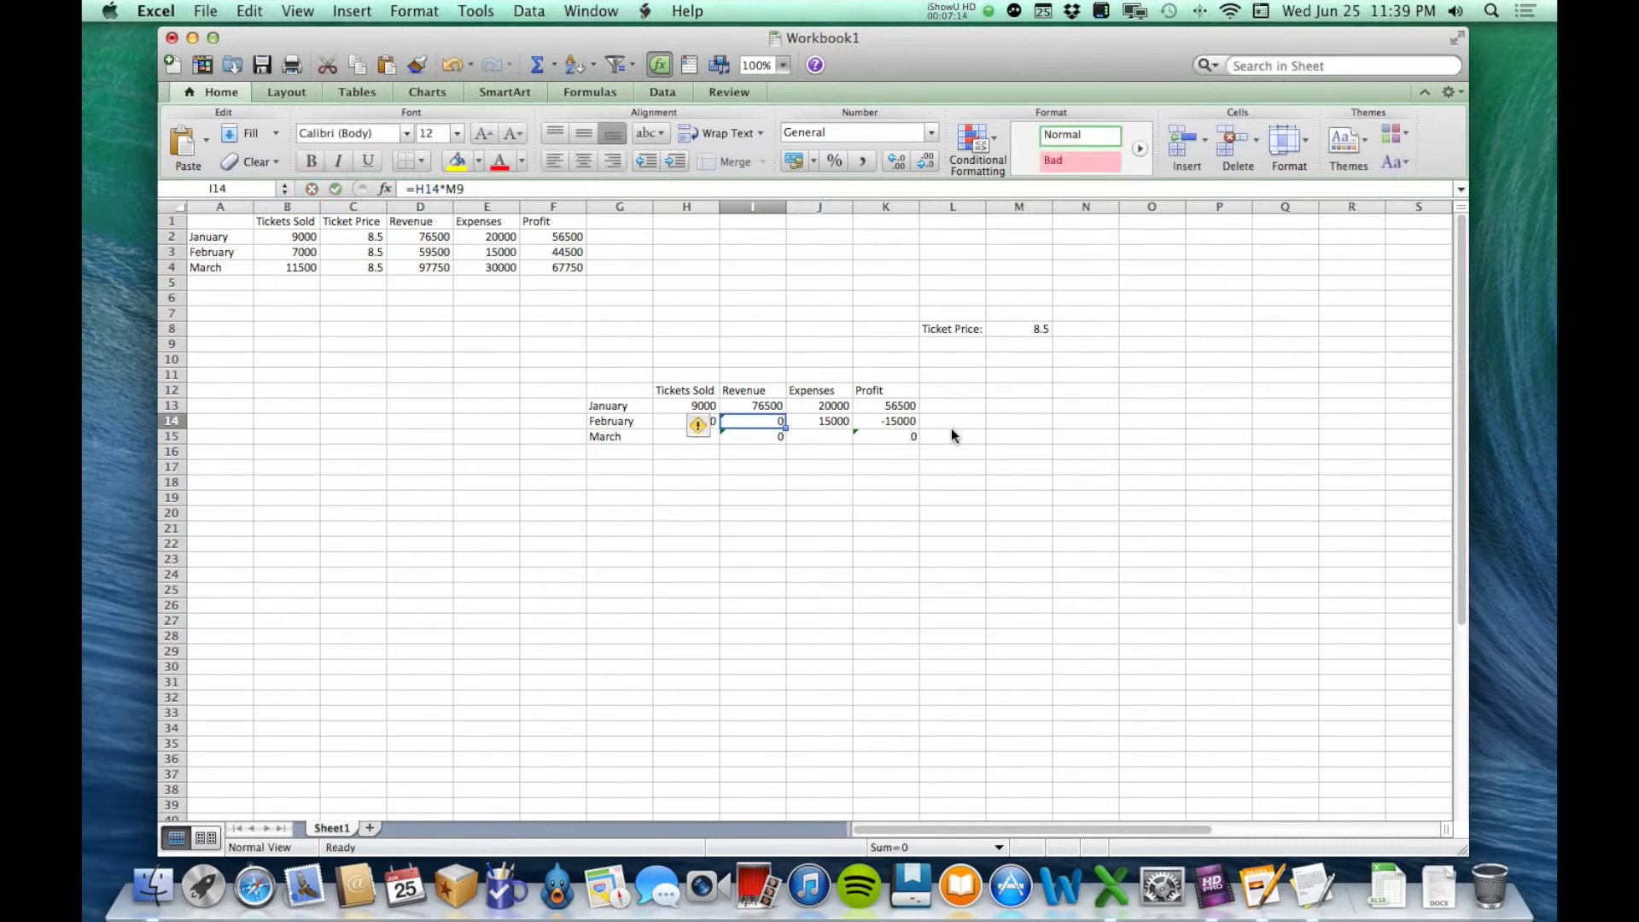
# Step: Clear the copied Revenue and Profit formulas from I14:I15 and K14:K15 in the second table
pyautogui.press('super+z')
pyautogui.press('super+z')
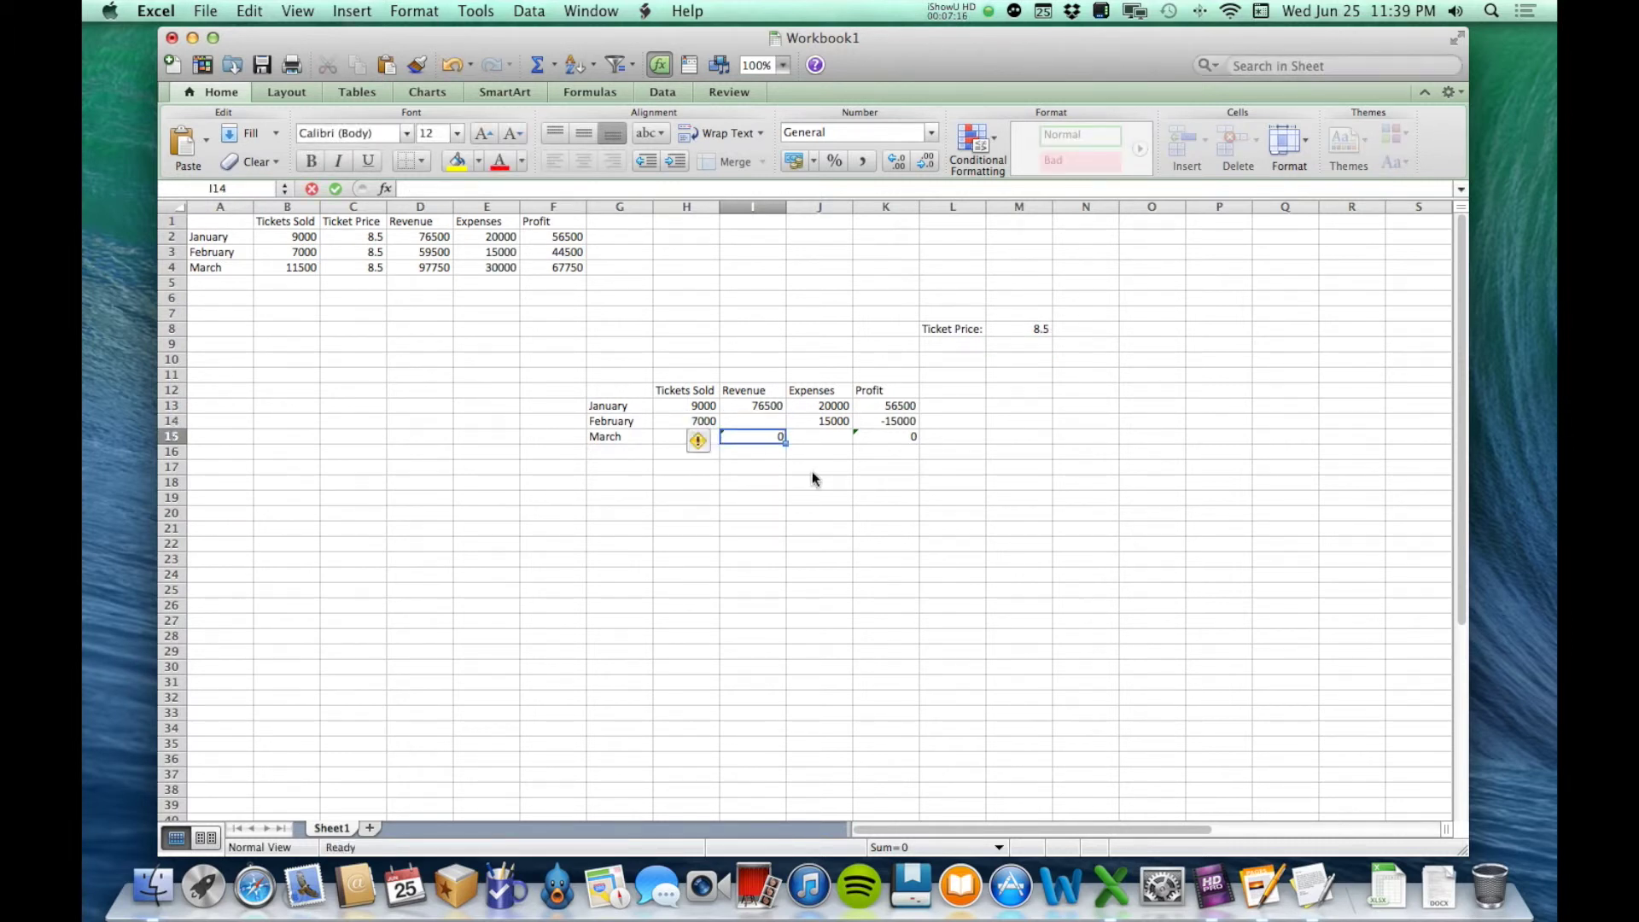
pyautogui.press('Right')
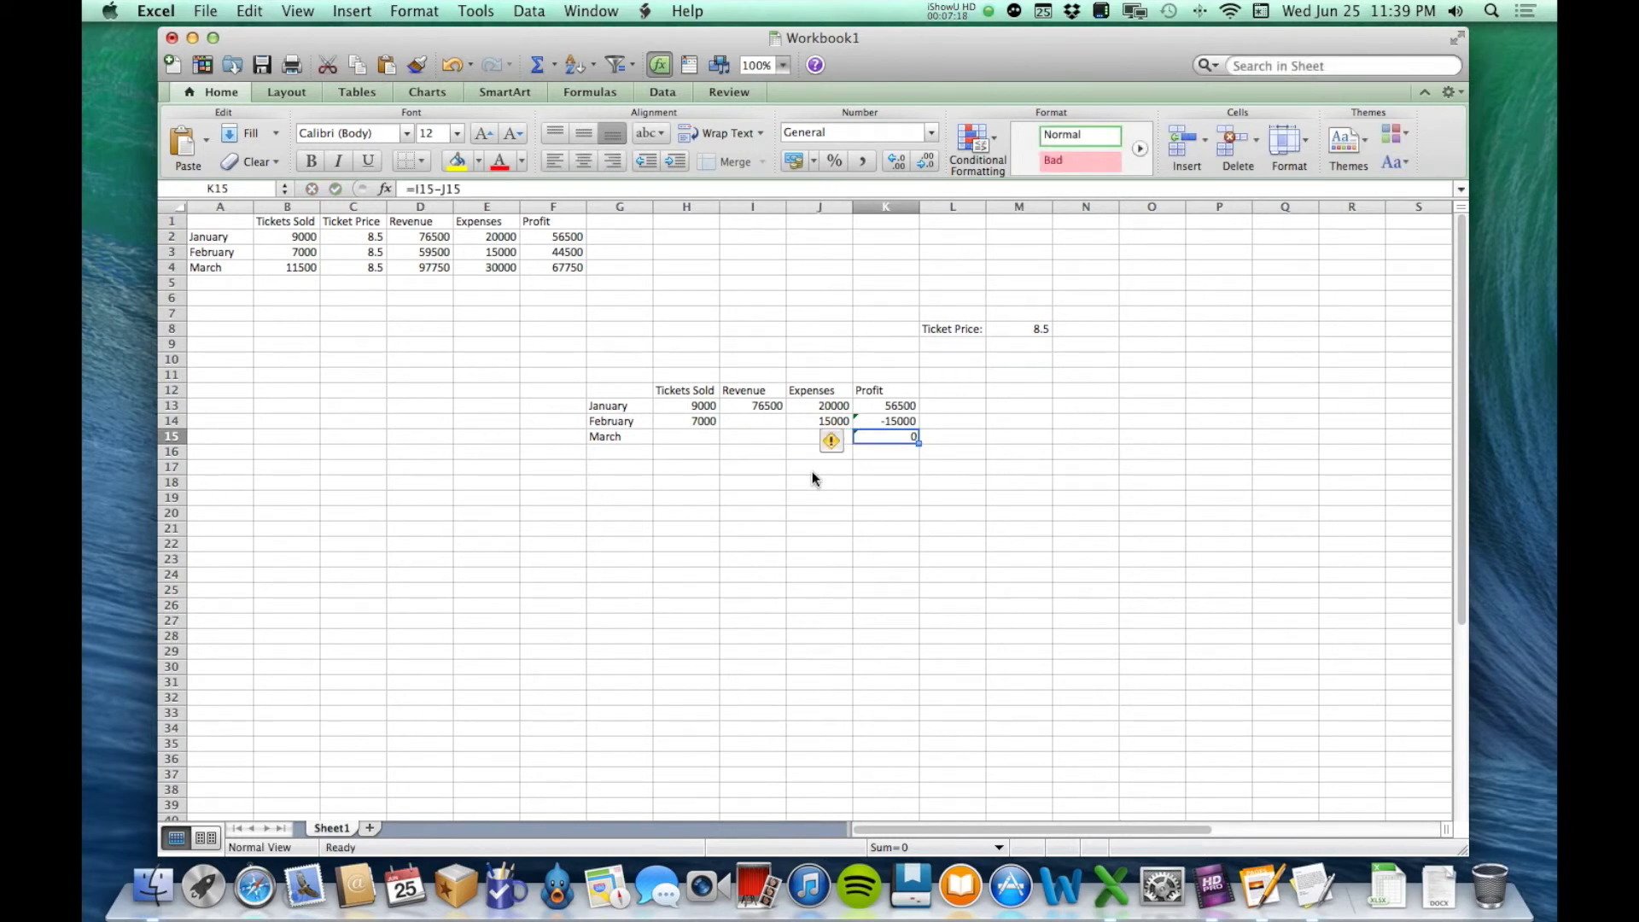
pyautogui.press('super+z')
pyautogui.press('super+z')
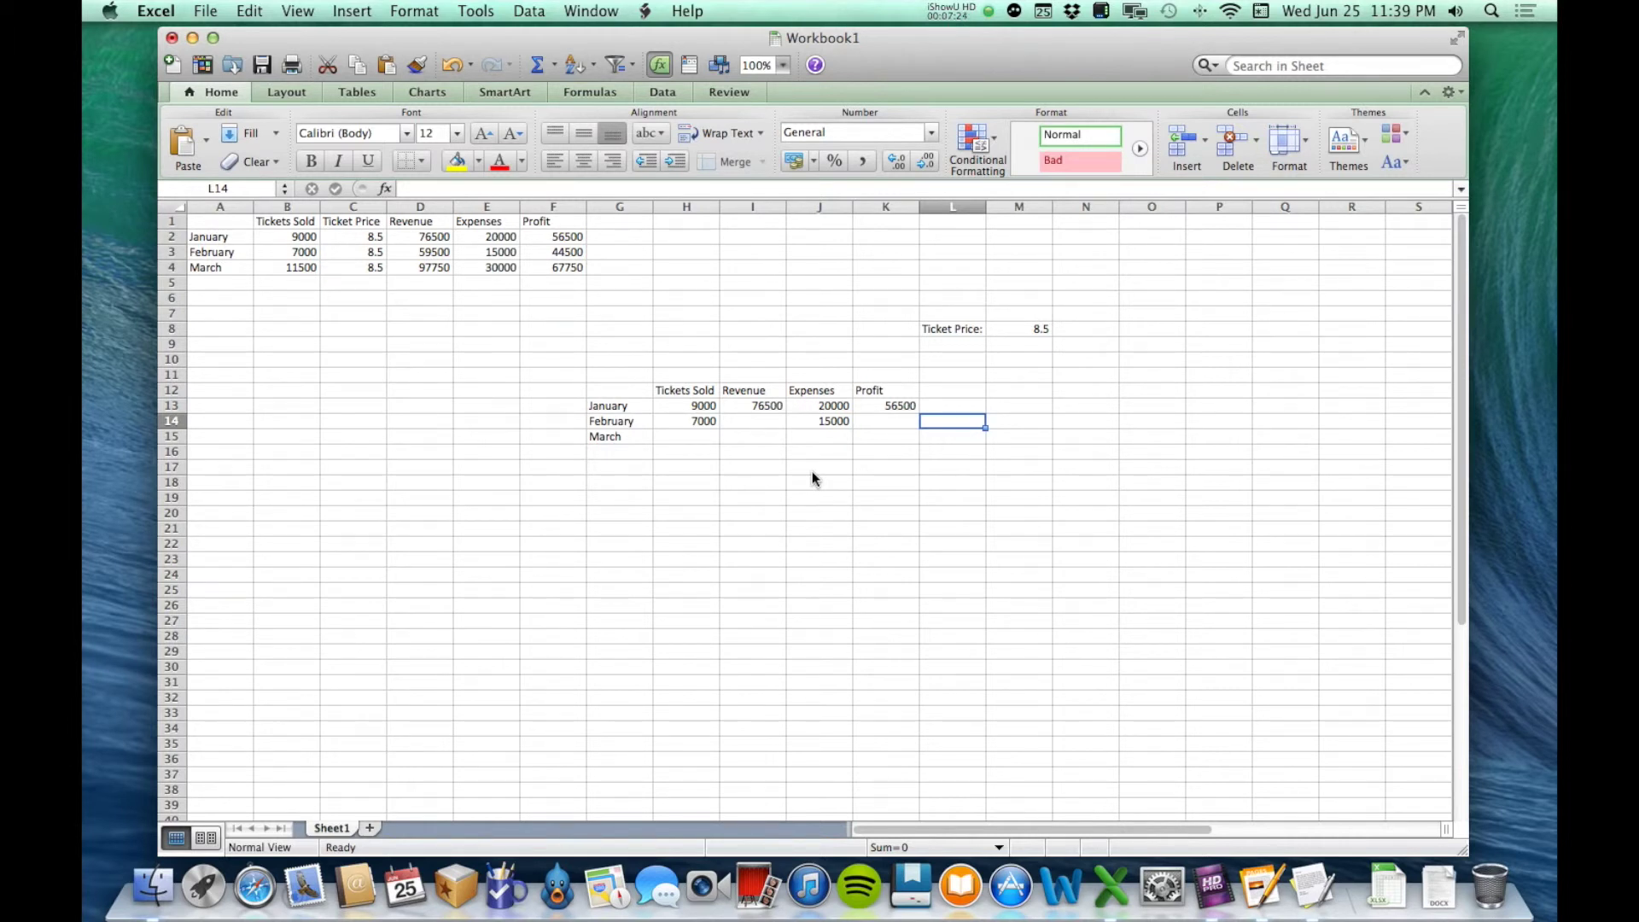
pyautogui.press('Left')
pyautogui.press('Left')
pyautogui.press('Left')
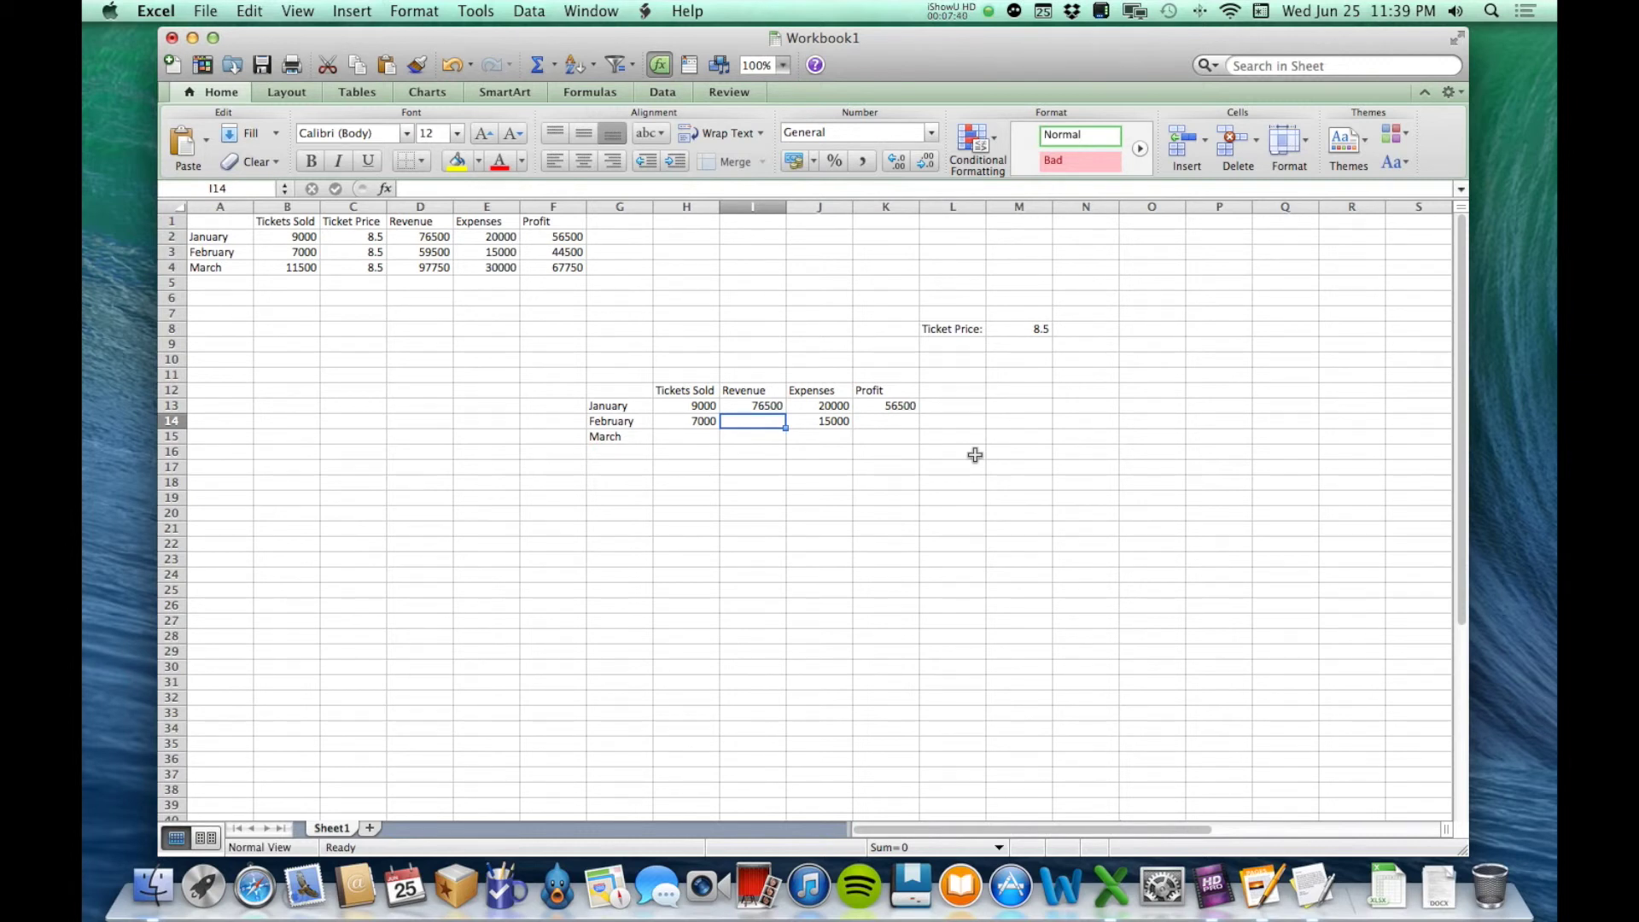
pyautogui.write('=')
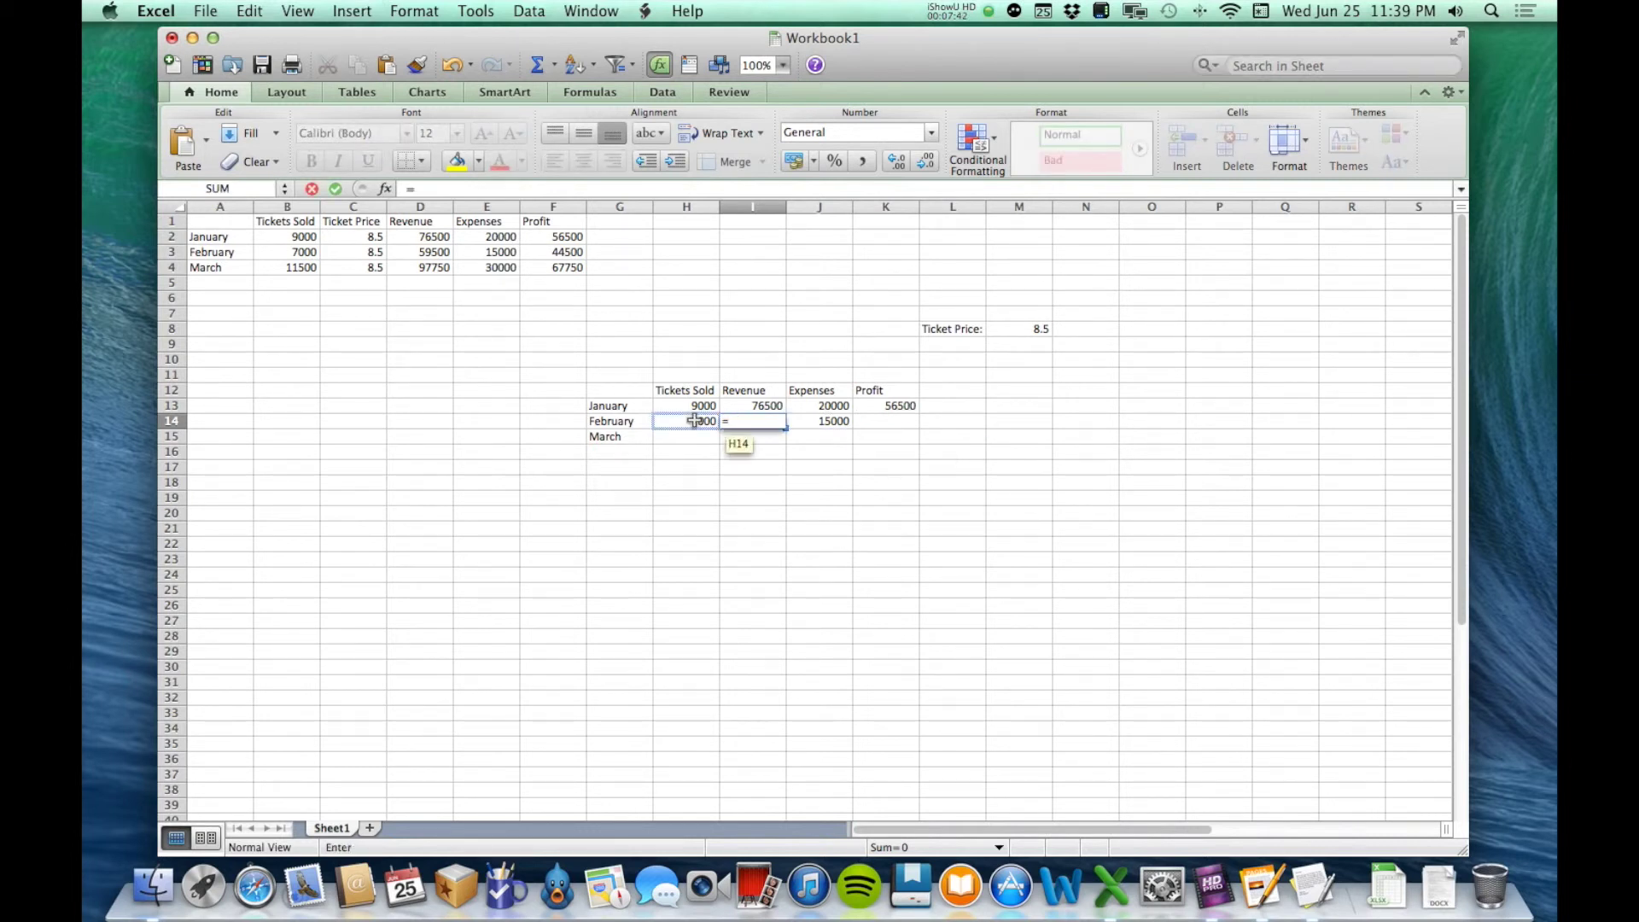
pyautogui.click(694, 424)
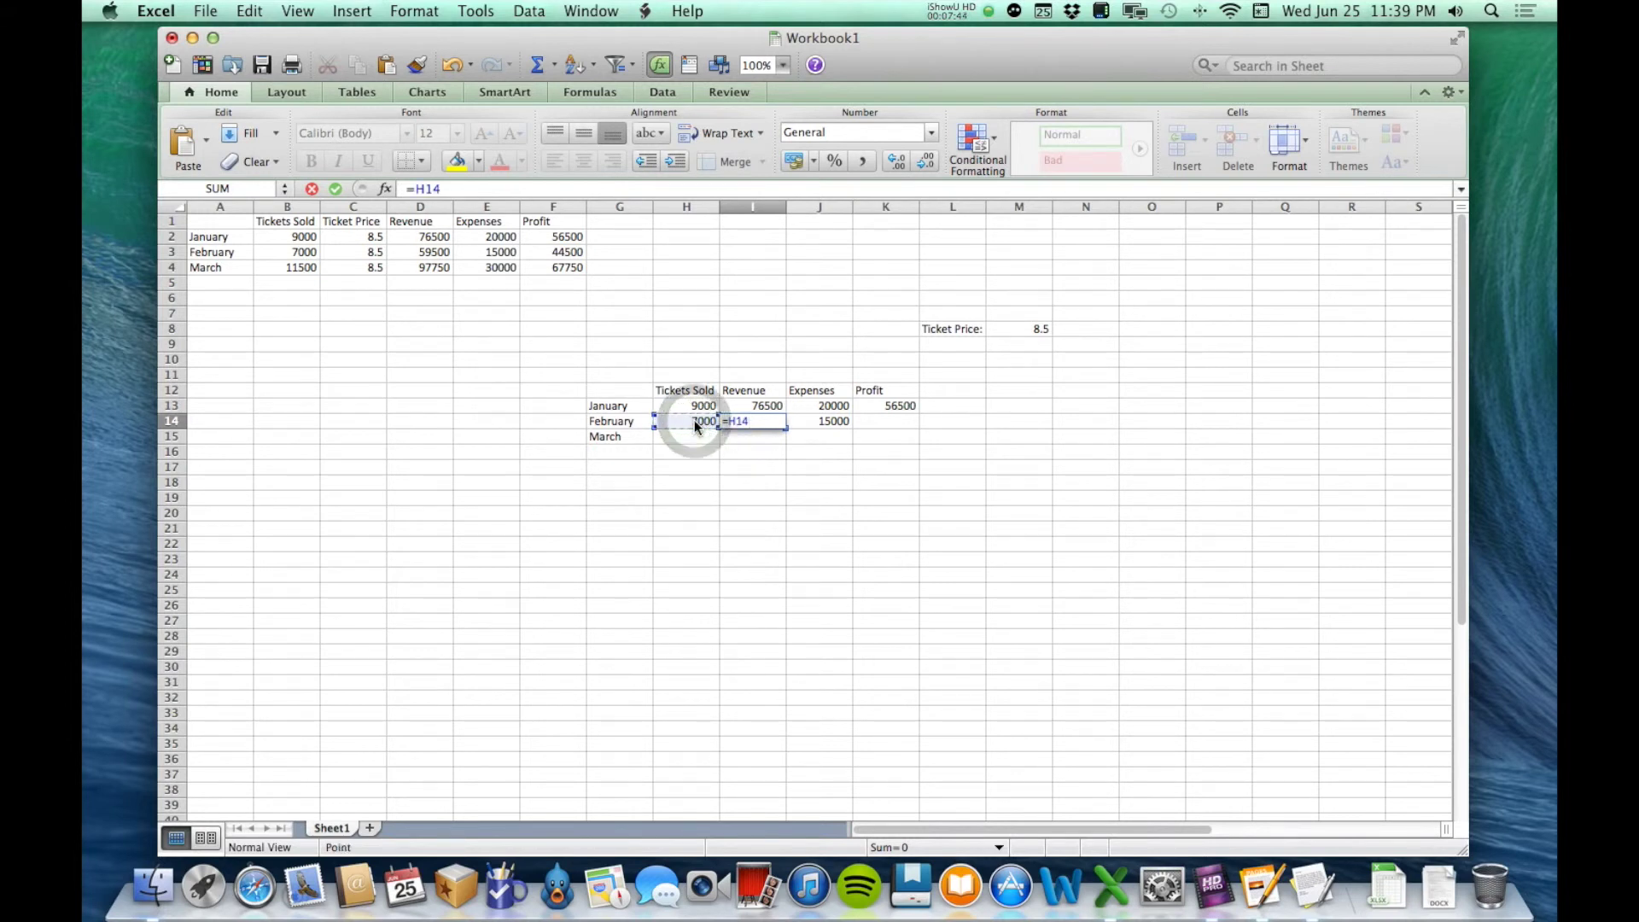
pyautogui.write('*')
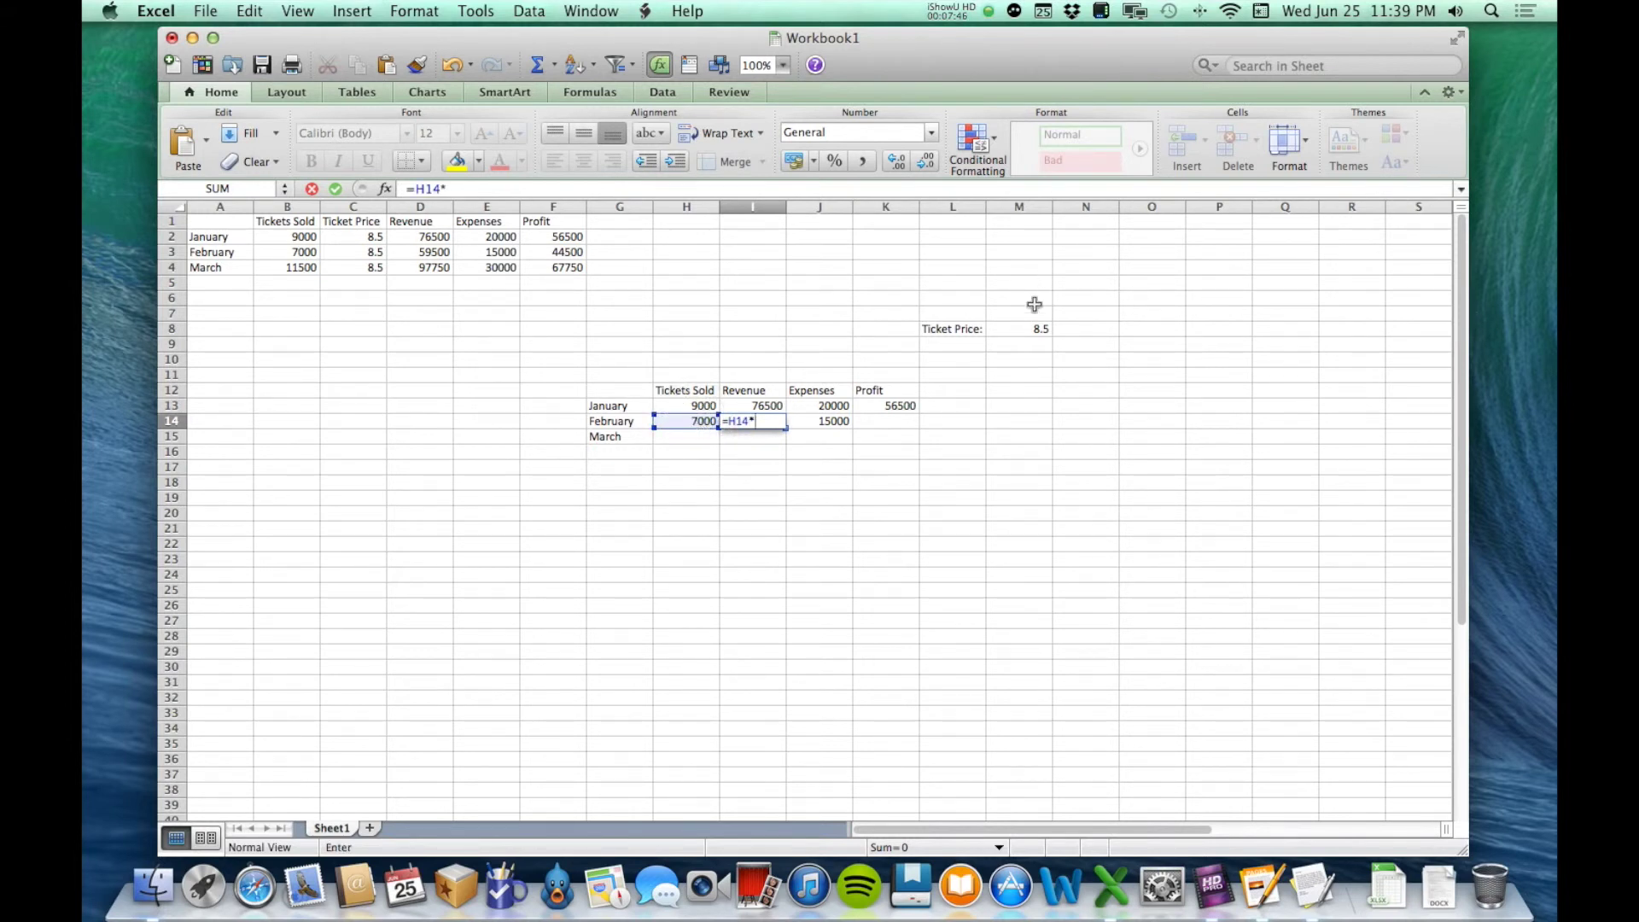
pyautogui.click(1025, 329)
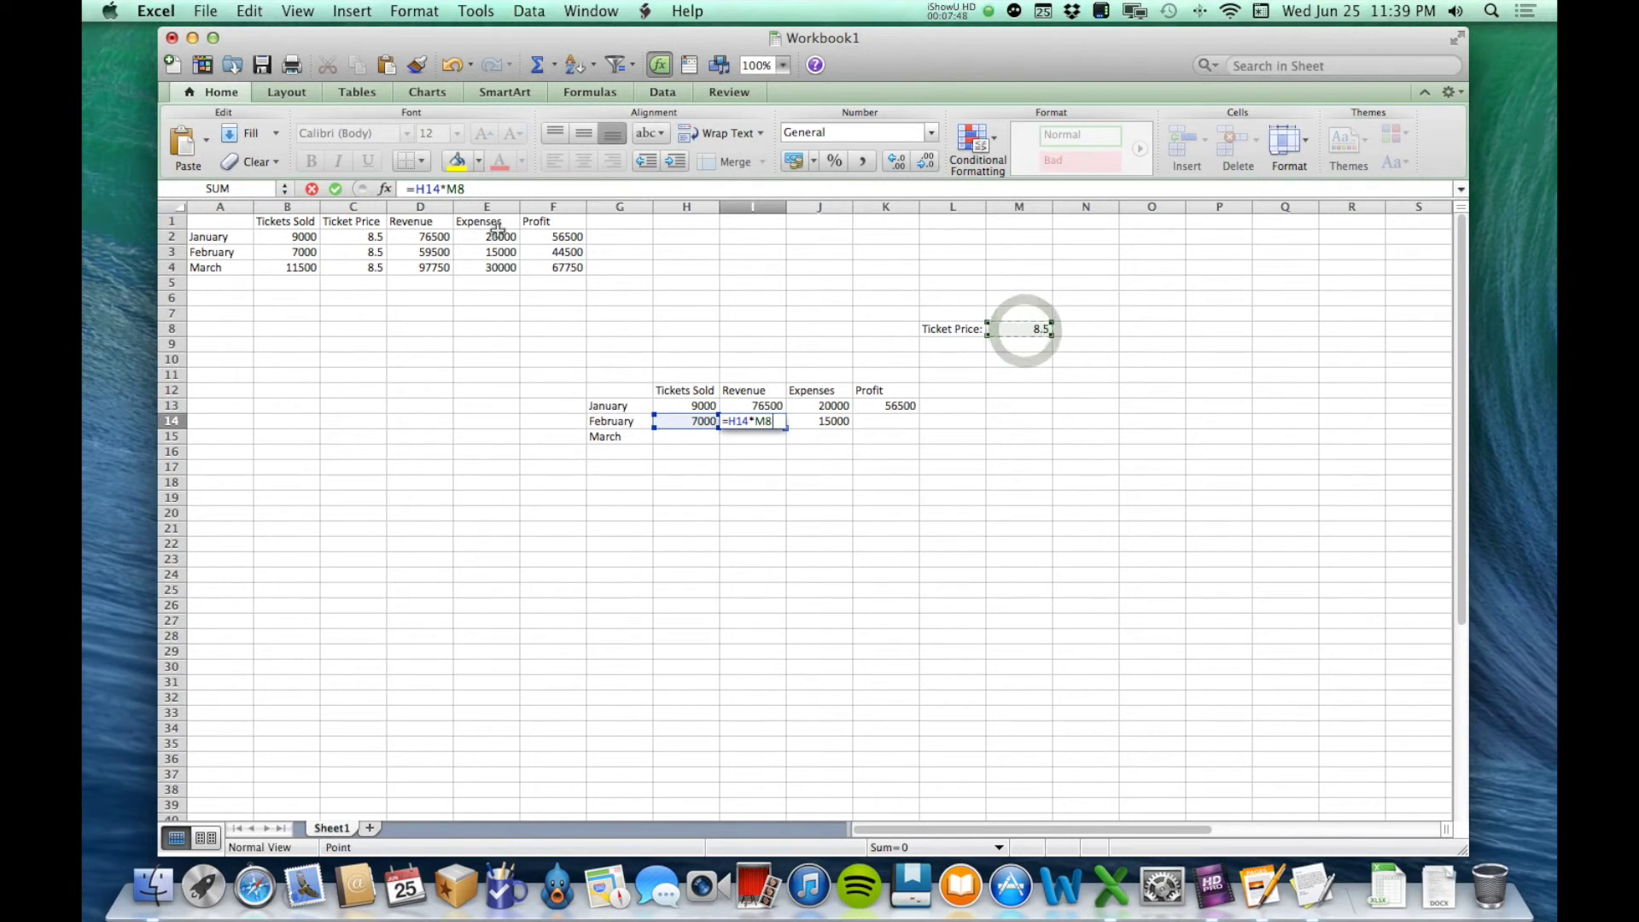
pyautogui.press('super+z')
pyautogui.press('super+y')
pyautogui.press('BackSpace')
pyautogui.press('BackSpace')
pyautogui.press('BackSpace')
pyautogui.press('BackSpace')
pyautogui.press('BackSpace')
pyautogui.press('BackSpace')
pyautogui.press('BackSpace')
pyautogui.press('Return')
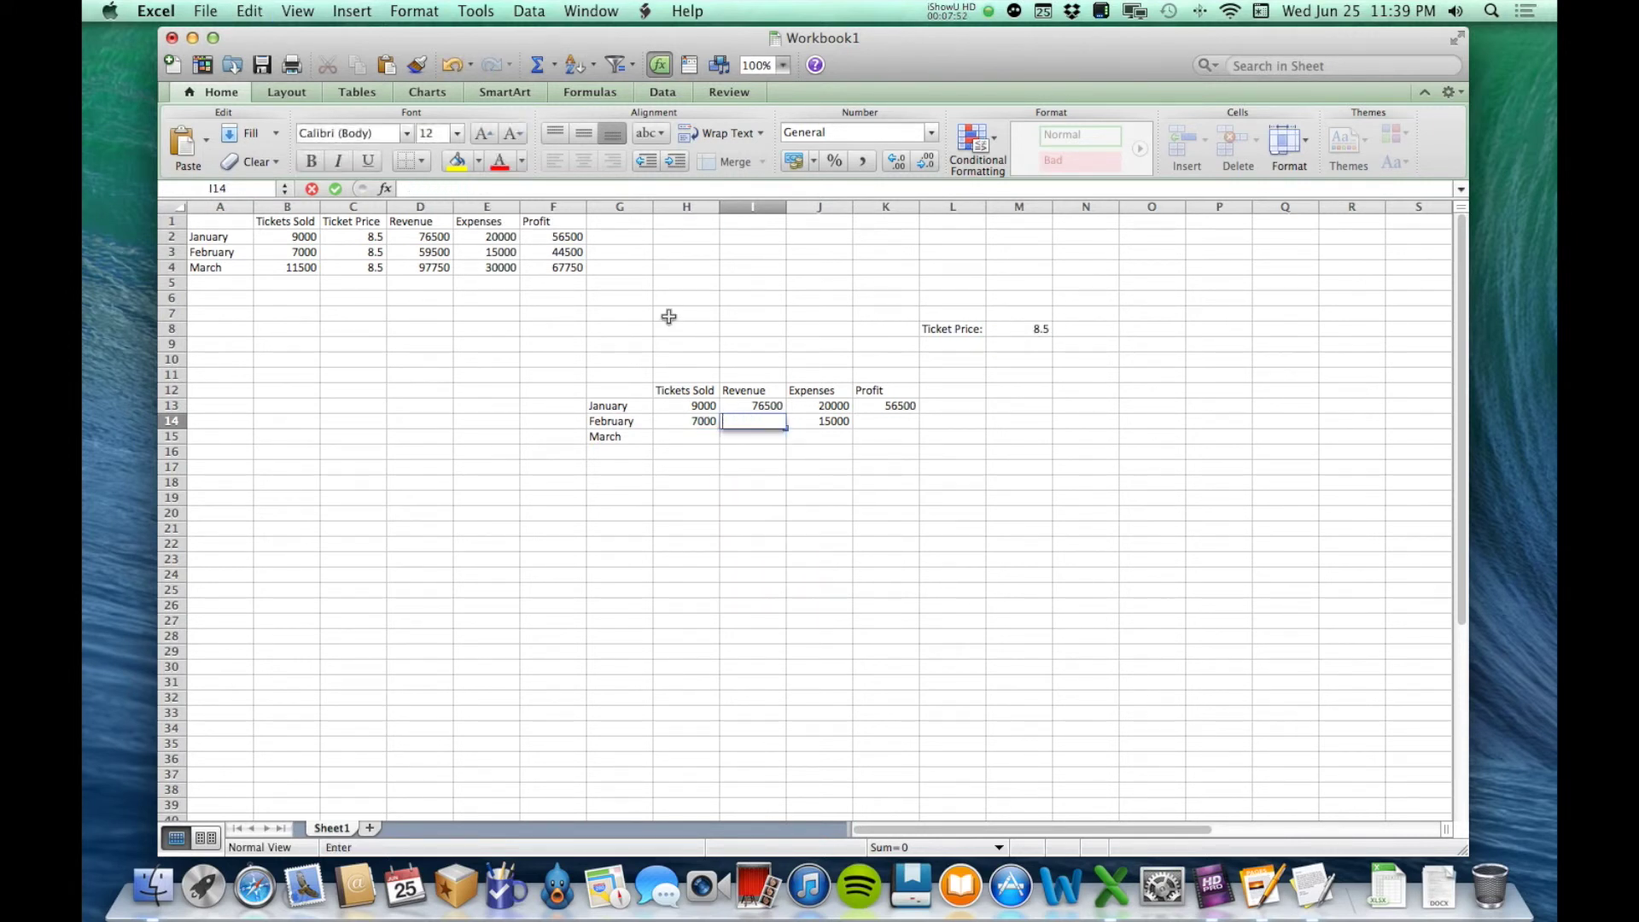
# Step: Make the ticket price reference absolute in January's Revenue formula in I13, so it reads =H13*$M$8
pyautogui.press('Up')
pyautogui.press('Up')
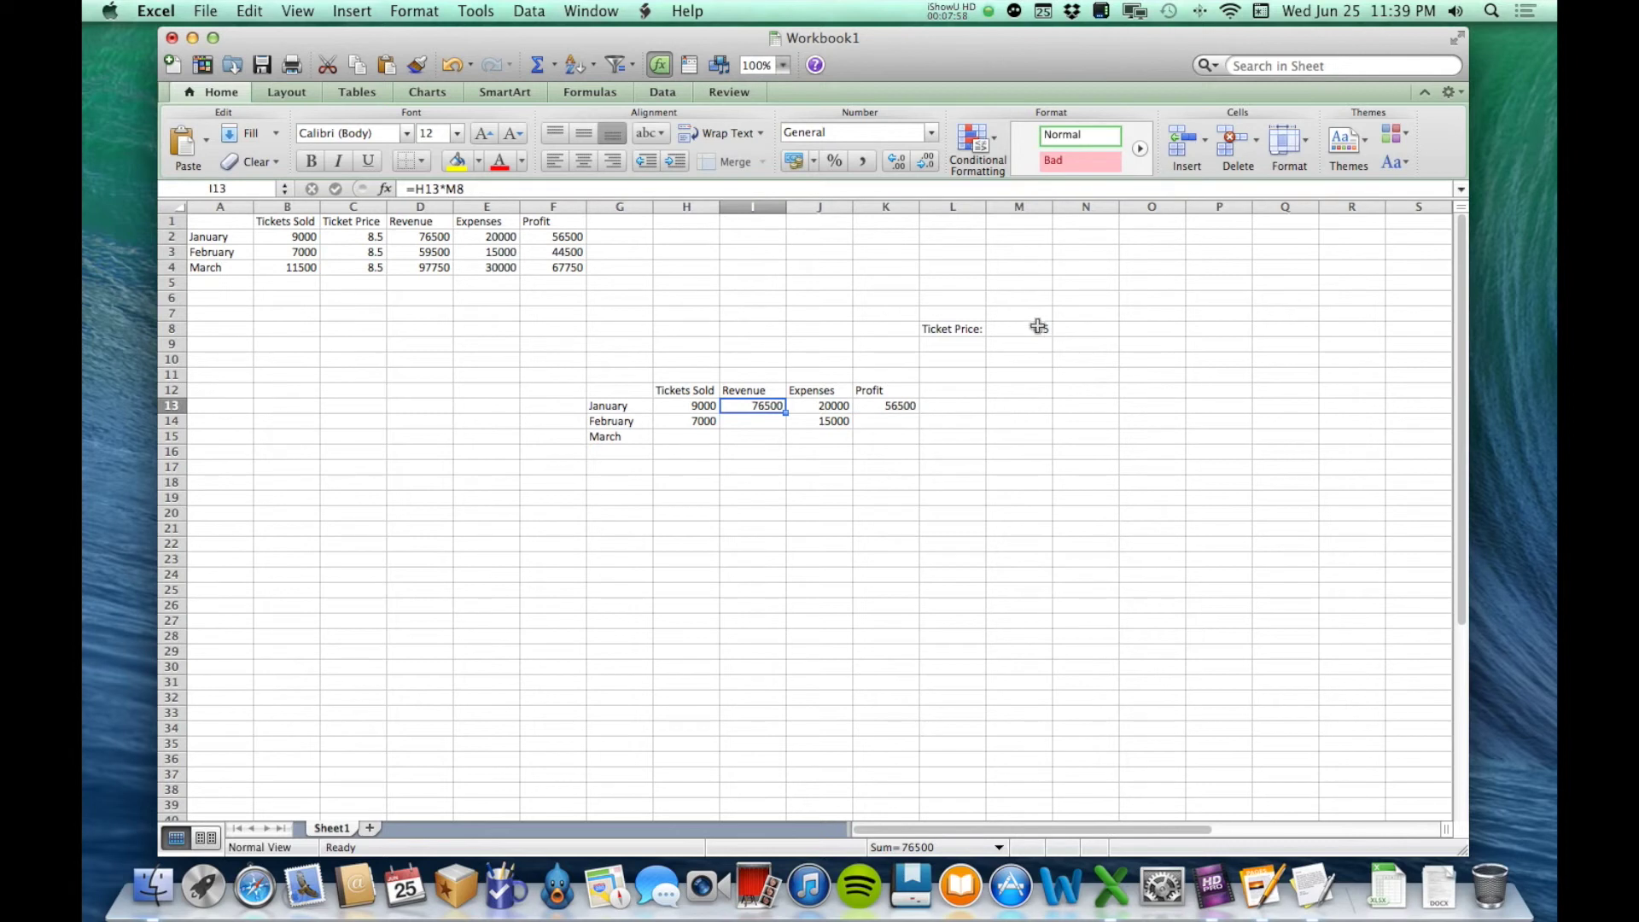
pyautogui.click(444, 189)
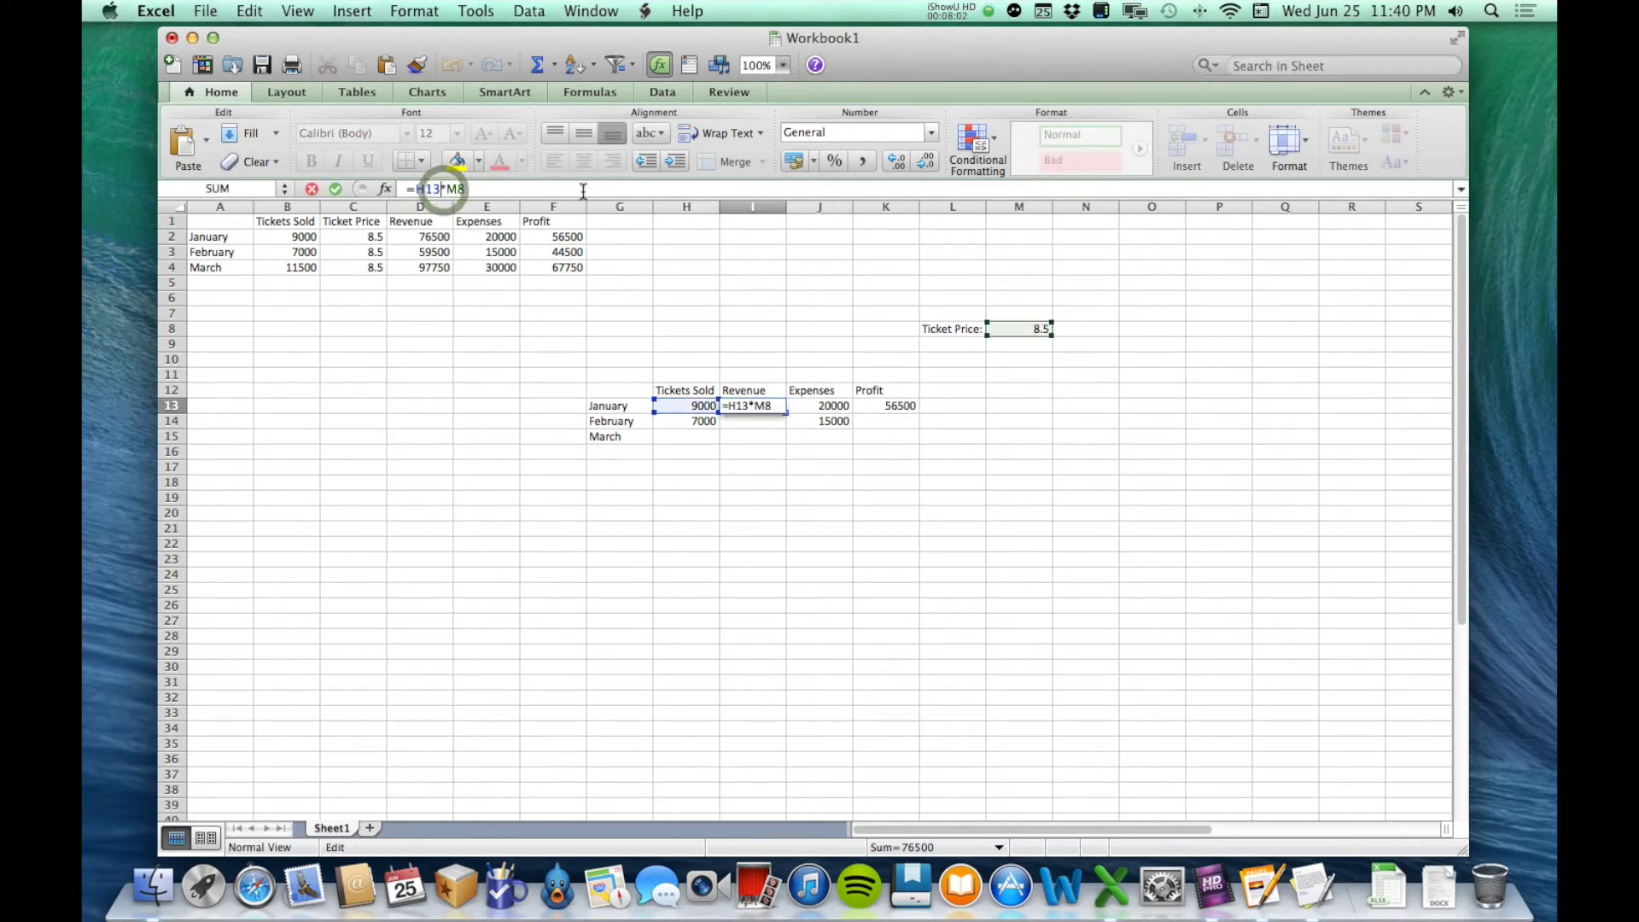
pyautogui.write('$')
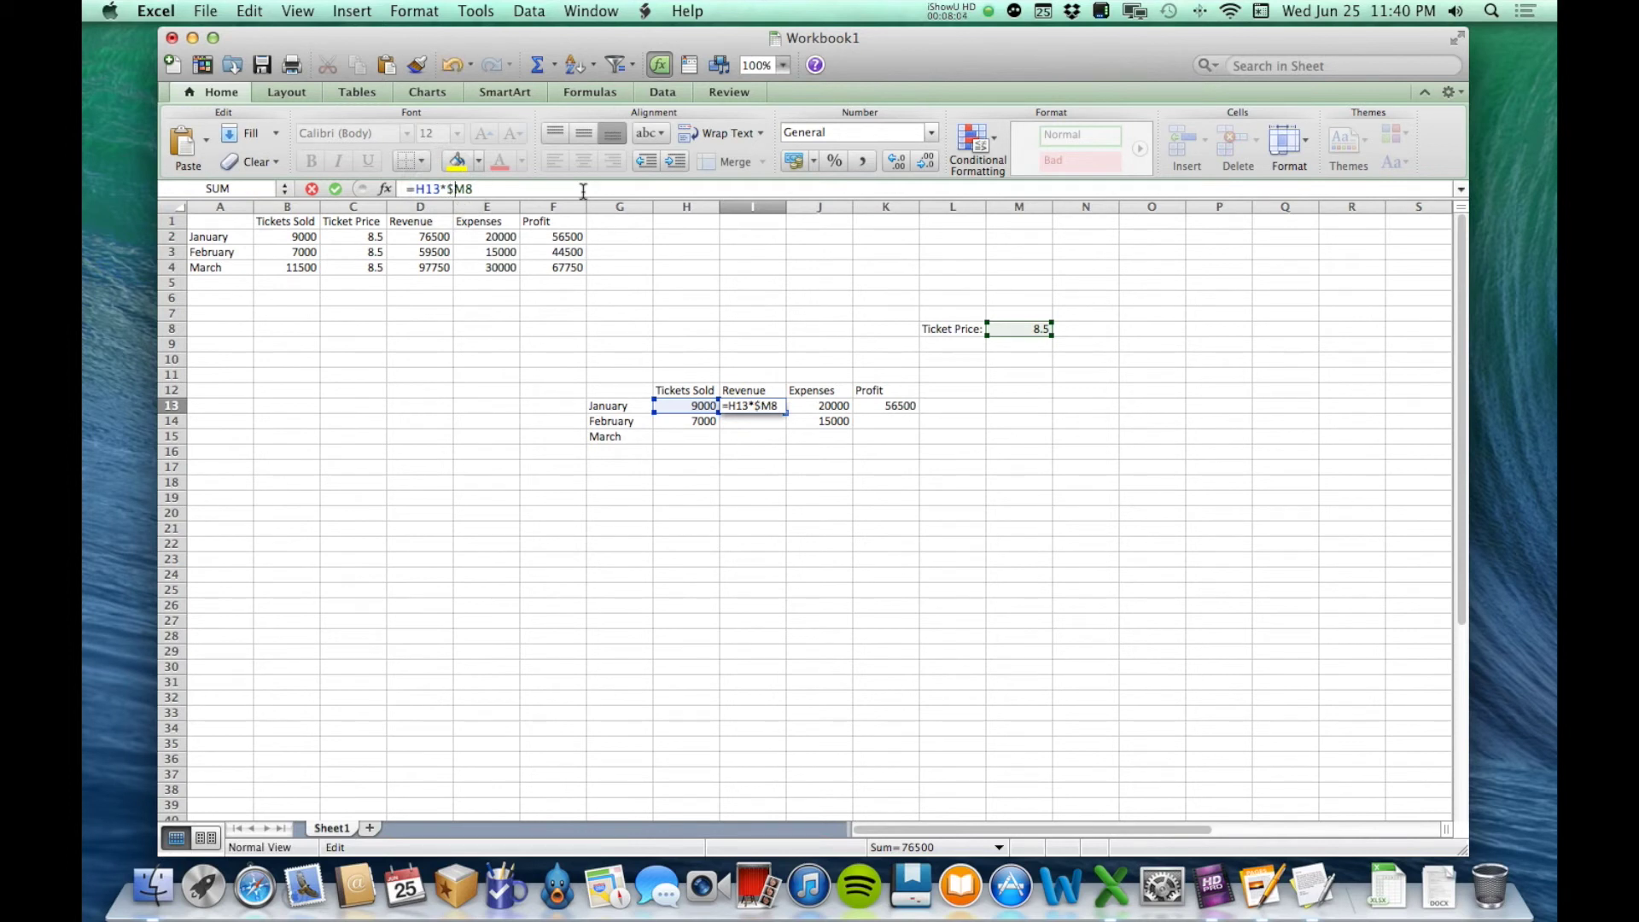
pyautogui.click(463, 189)
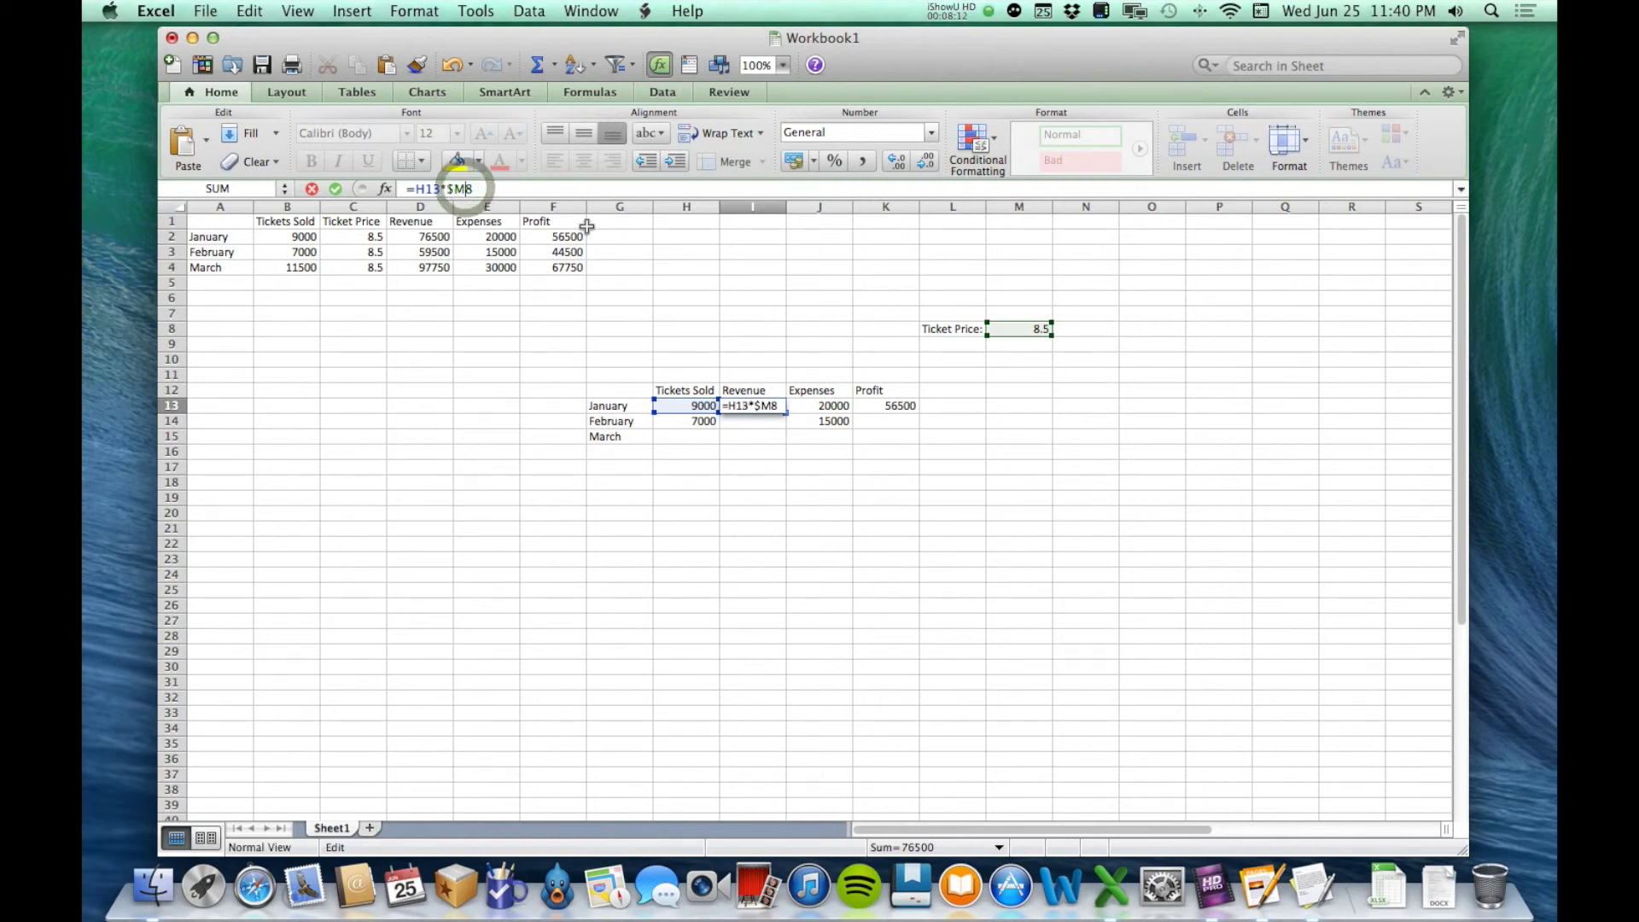
pyautogui.write('$')
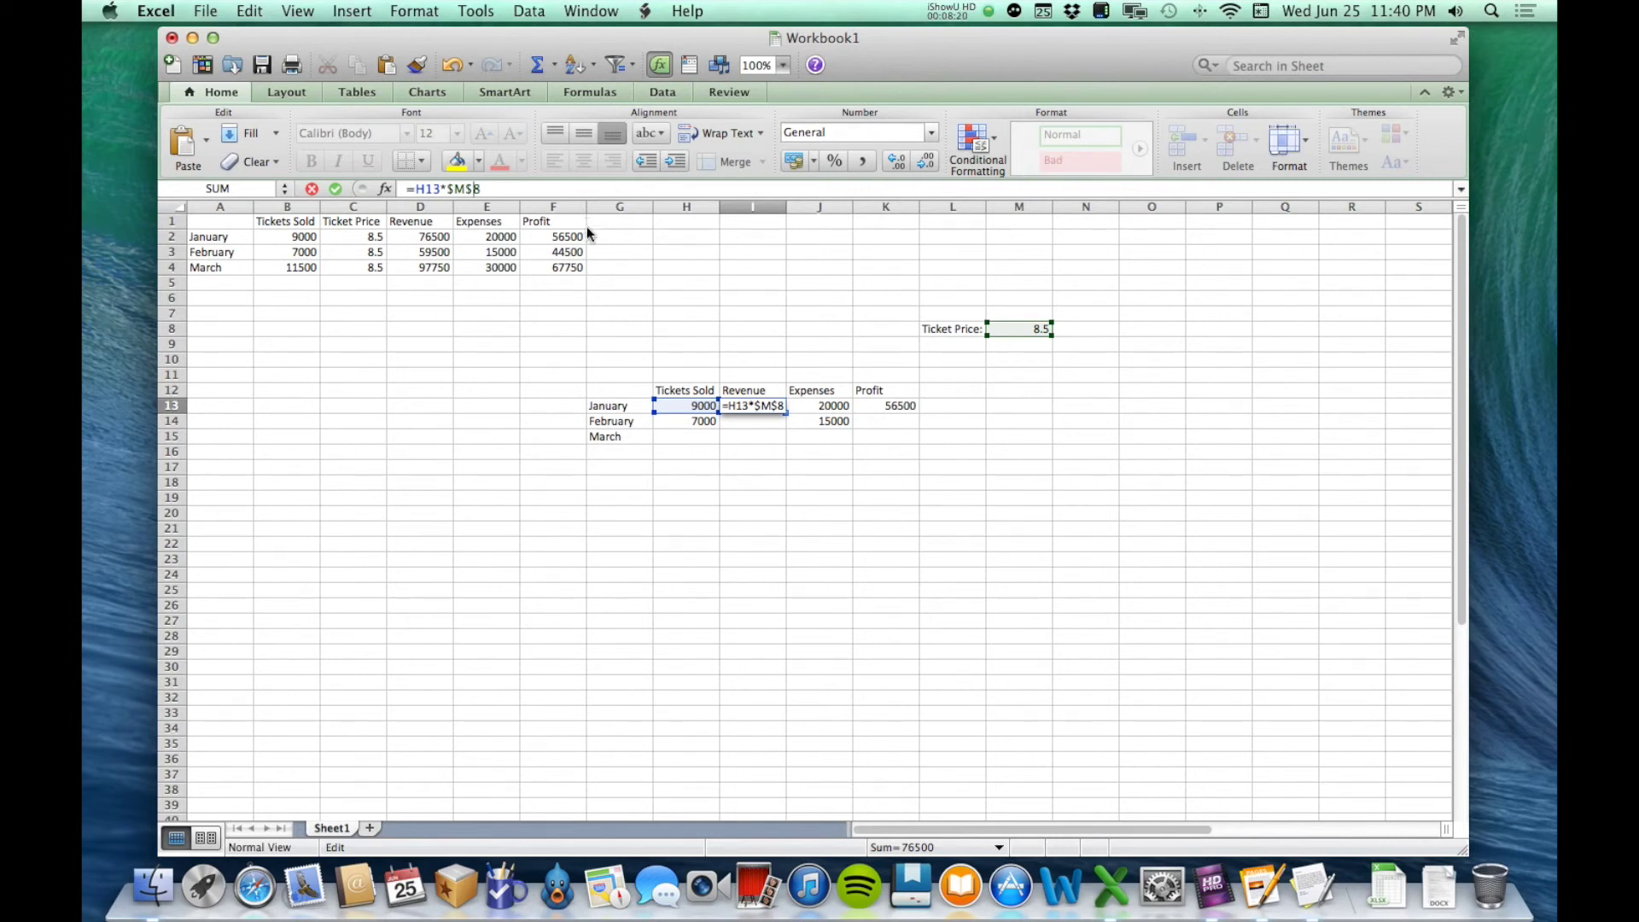
pyautogui.press('Return')
pyautogui.press('Up')
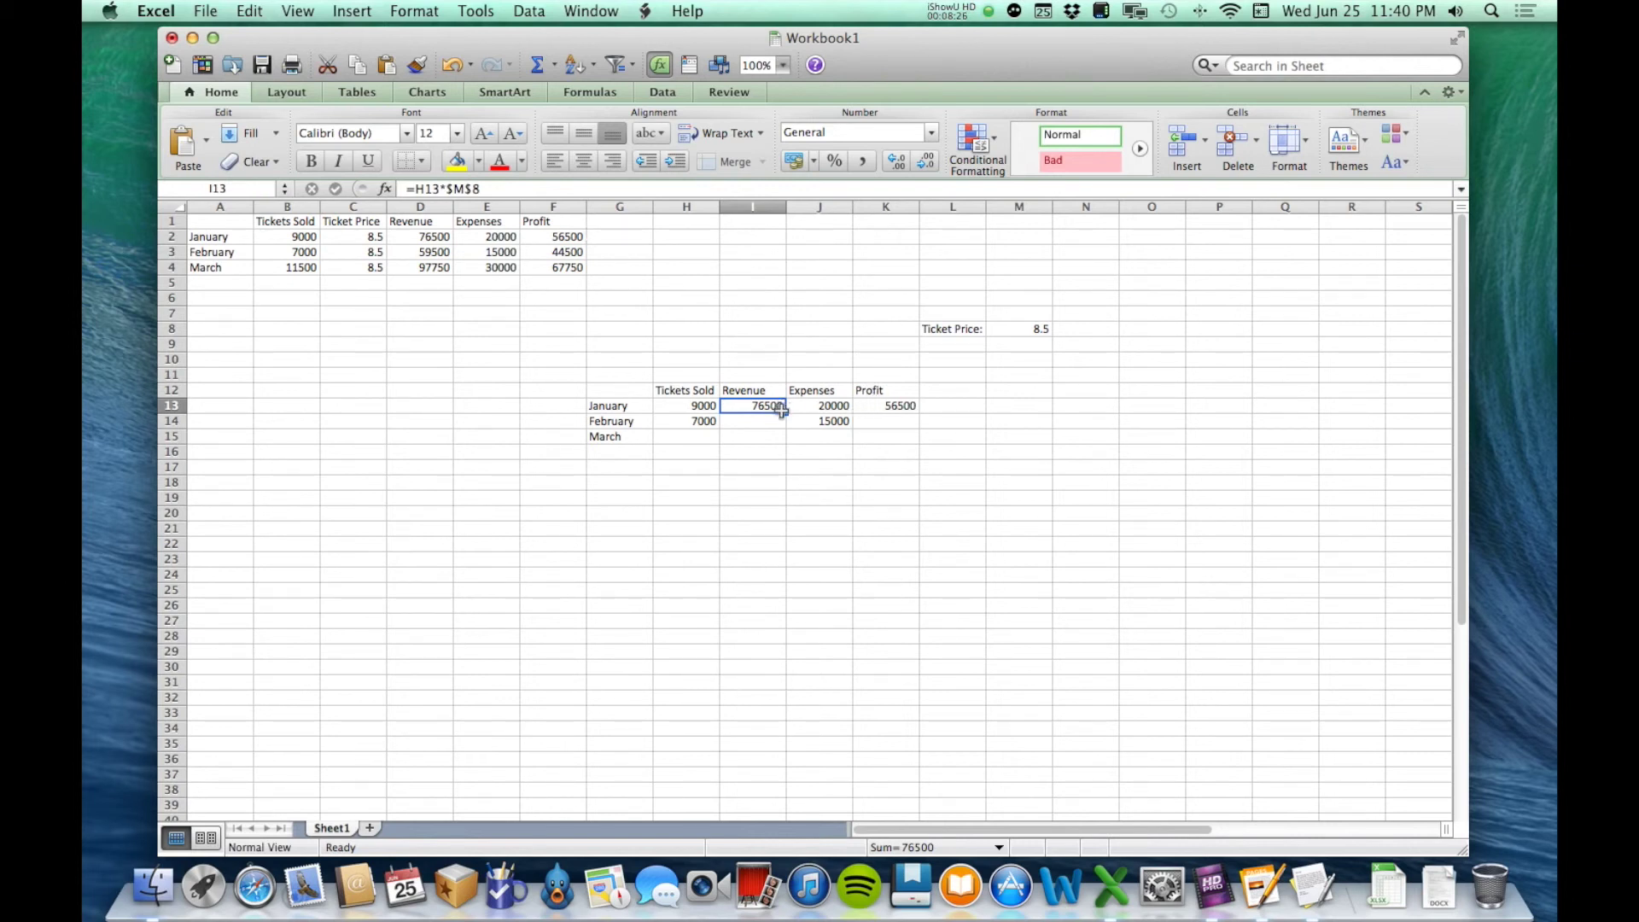
# Step: Fill the Revenue formula from I13 and the Profit formula from K13 down through row 15
pyautogui.moveTo(786, 413); pyautogui.dragTo(785, 441)
pyautogui.moveTo(903, 410); pyautogui.dragTo(918, 430)
pyautogui.click(1051, 456)
pyautogui.click(896, 410)
pyautogui.moveTo(915, 412); pyautogui.dragTo(917, 440)
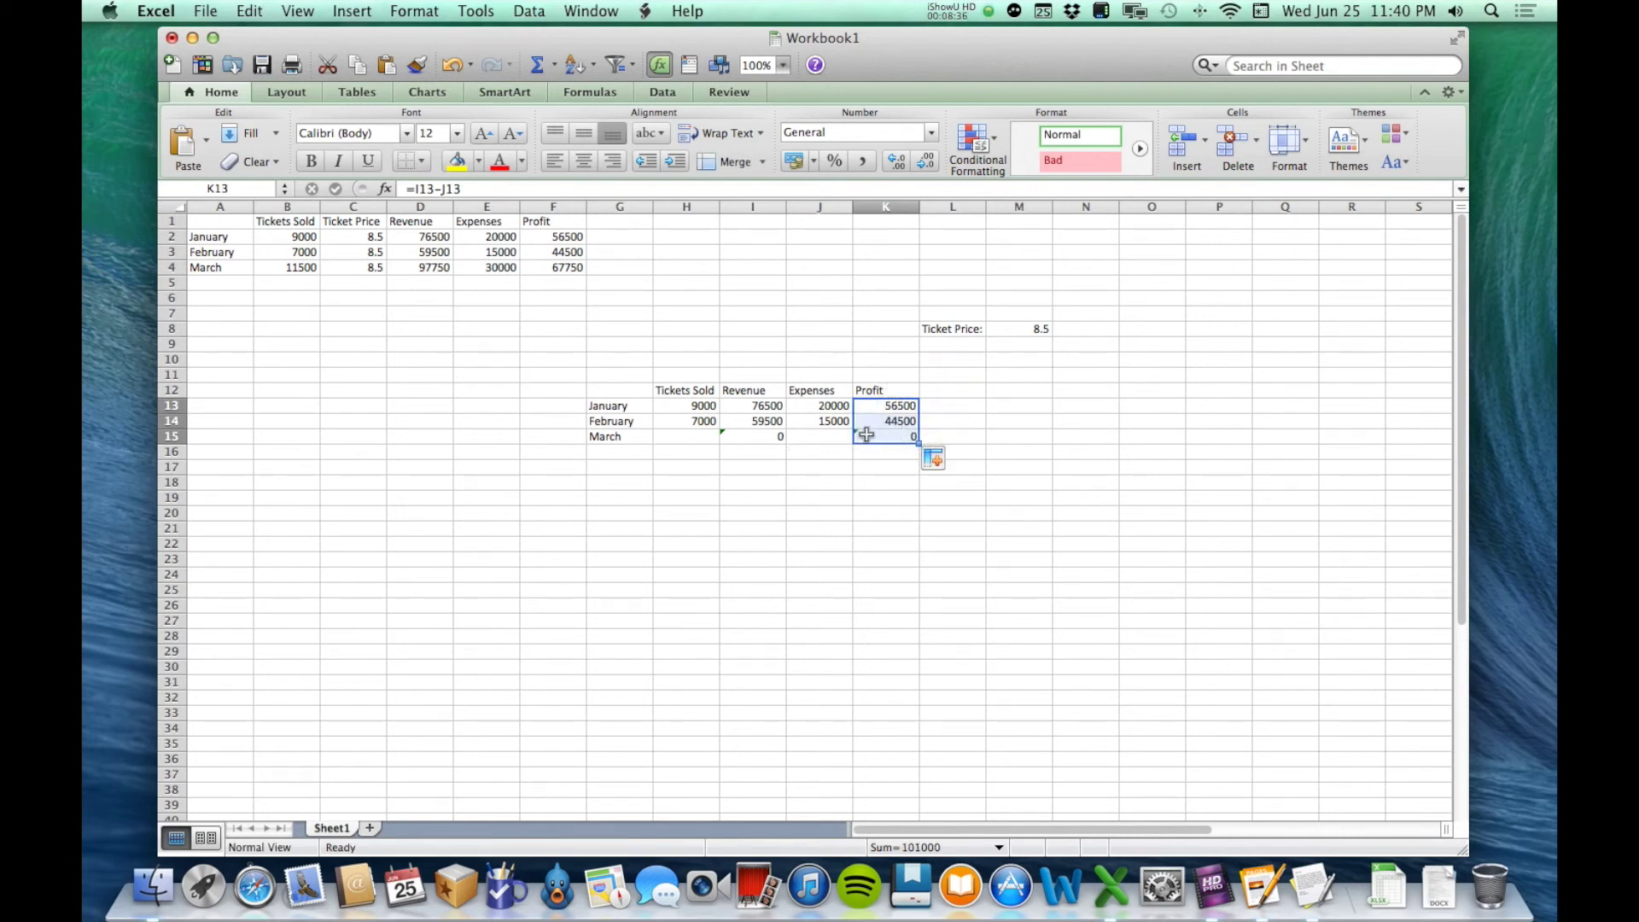
# Step: Enter March's figures in the second table: 11500 tickets sold in H15 and expenses of 3000 in J15
pyautogui.click(673, 440)
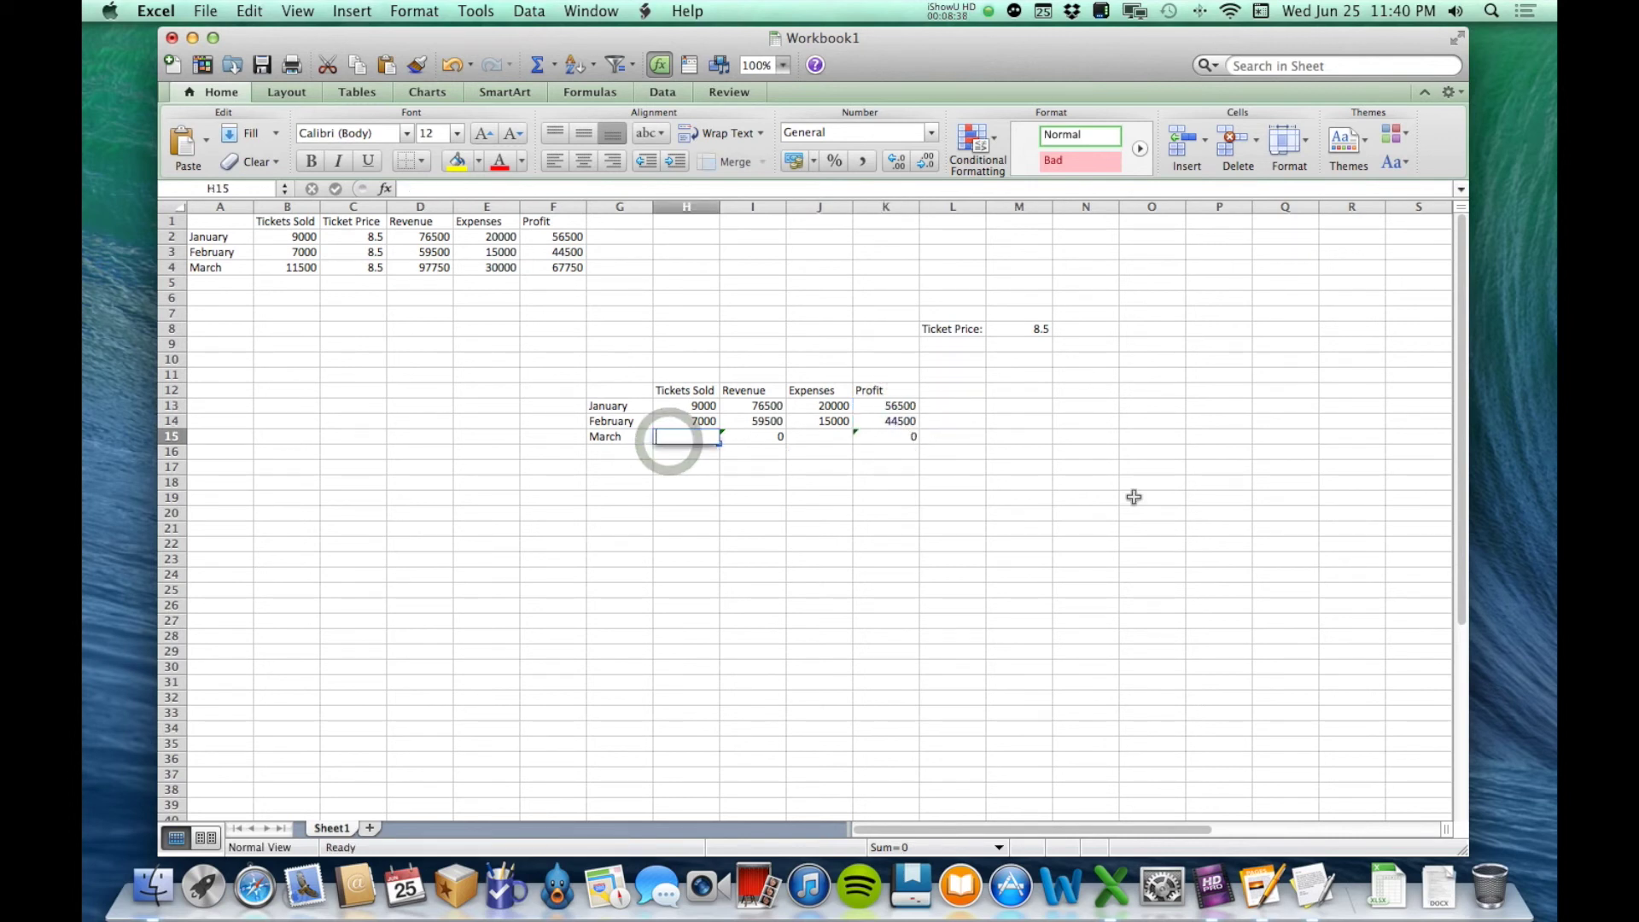
pyautogui.write('11500')
pyautogui.press('Tab')
pyautogui.press('Tab')
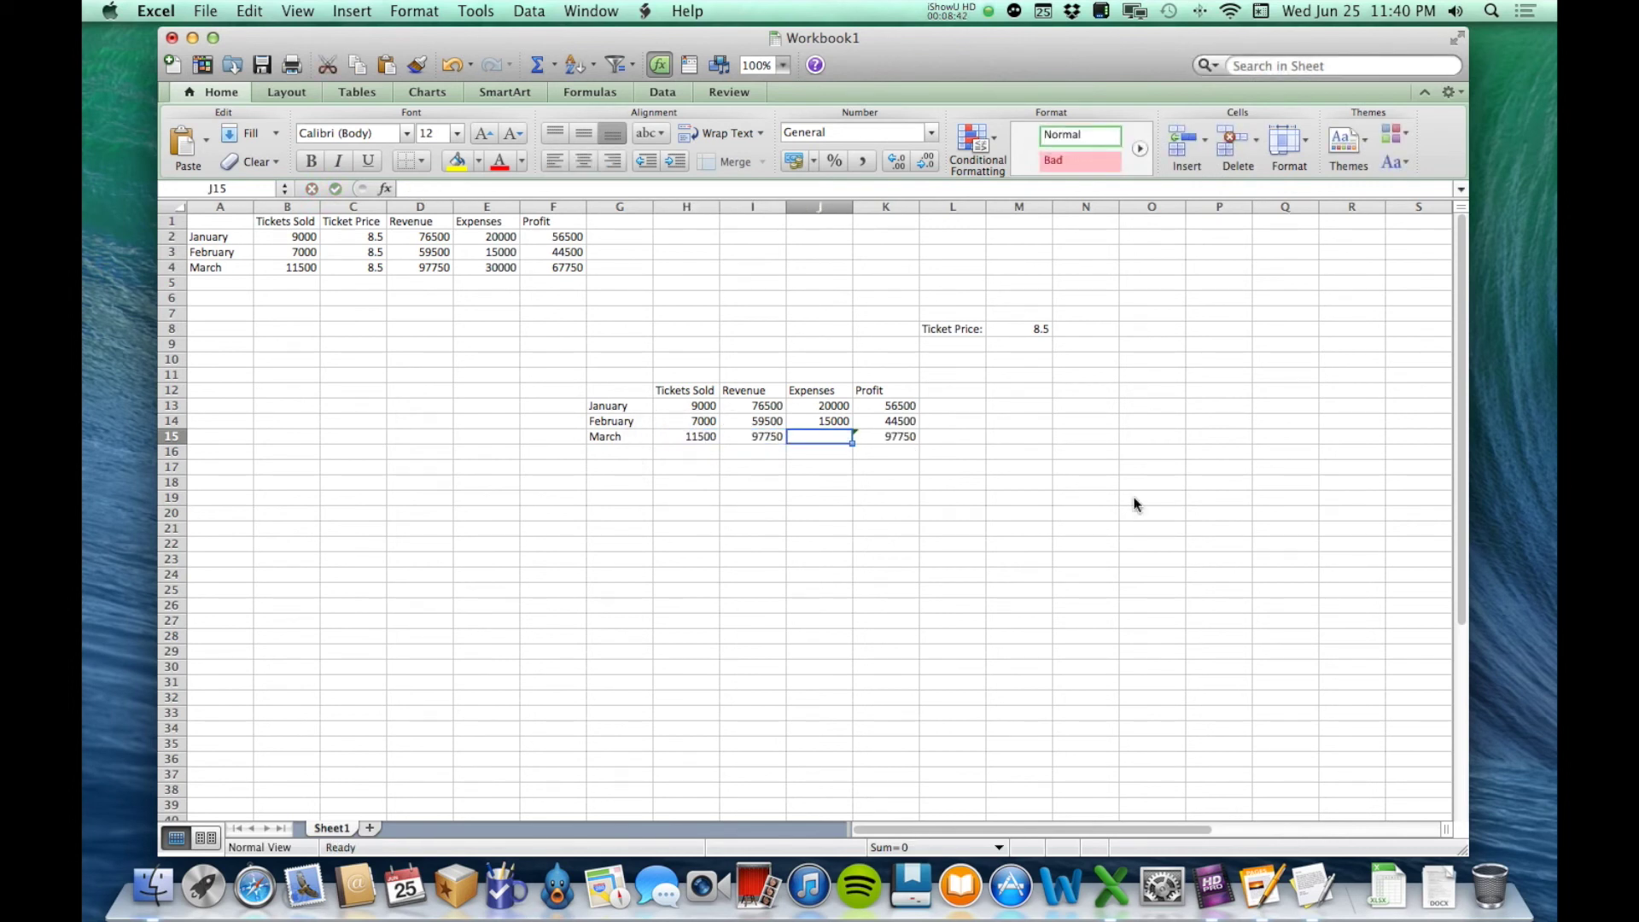
pyautogui.click(762, 421)
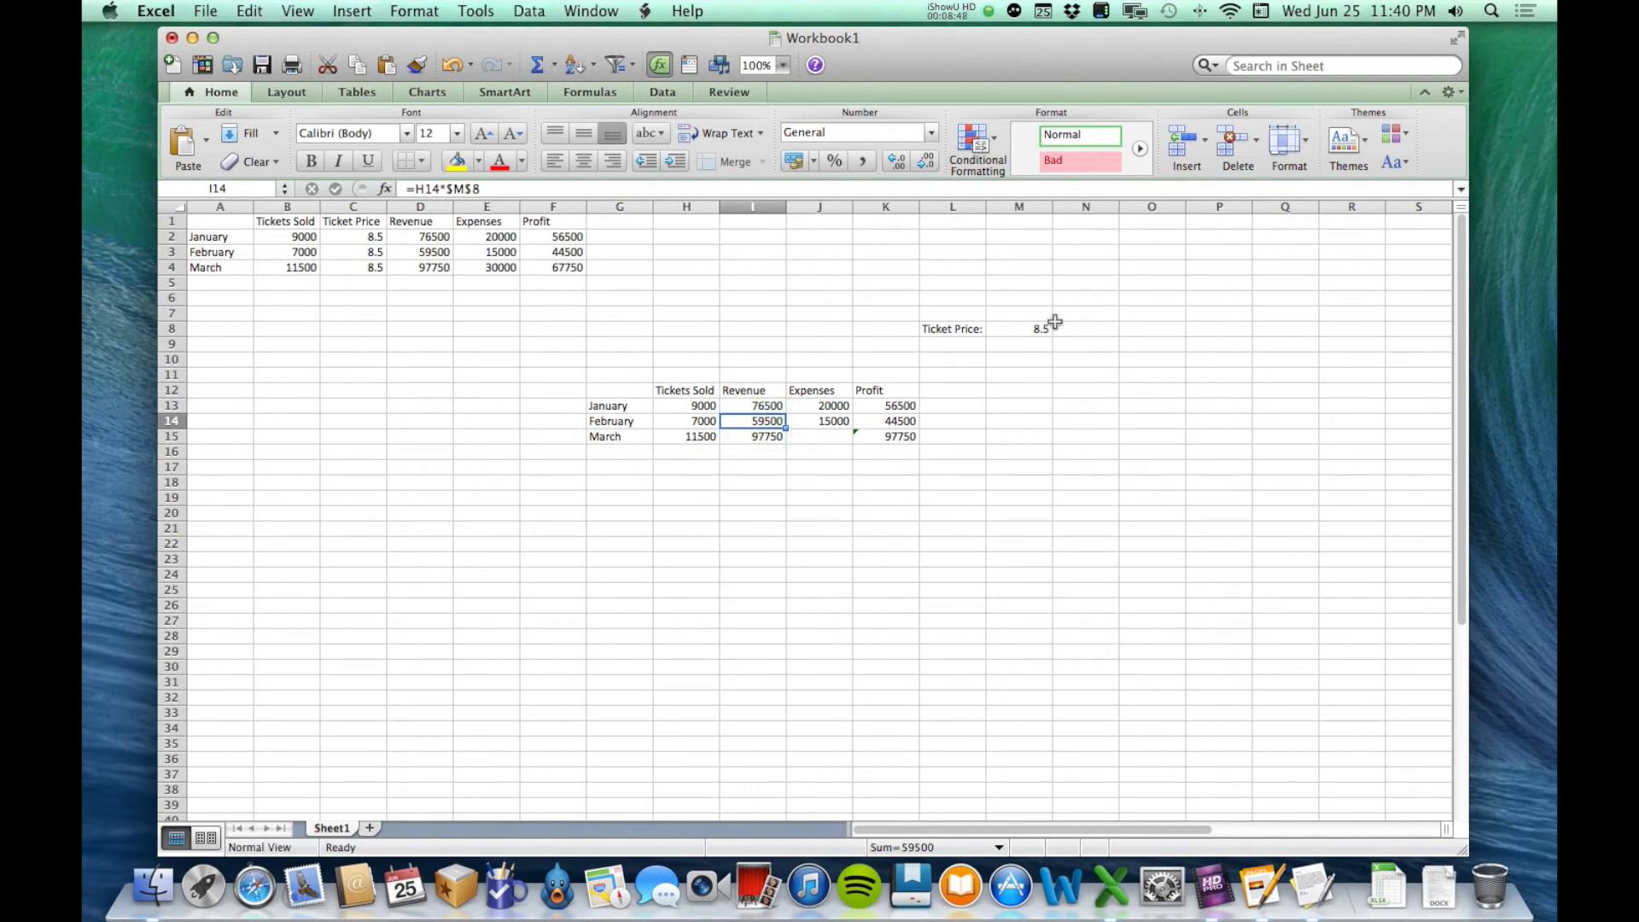
pyautogui.click(825, 436)
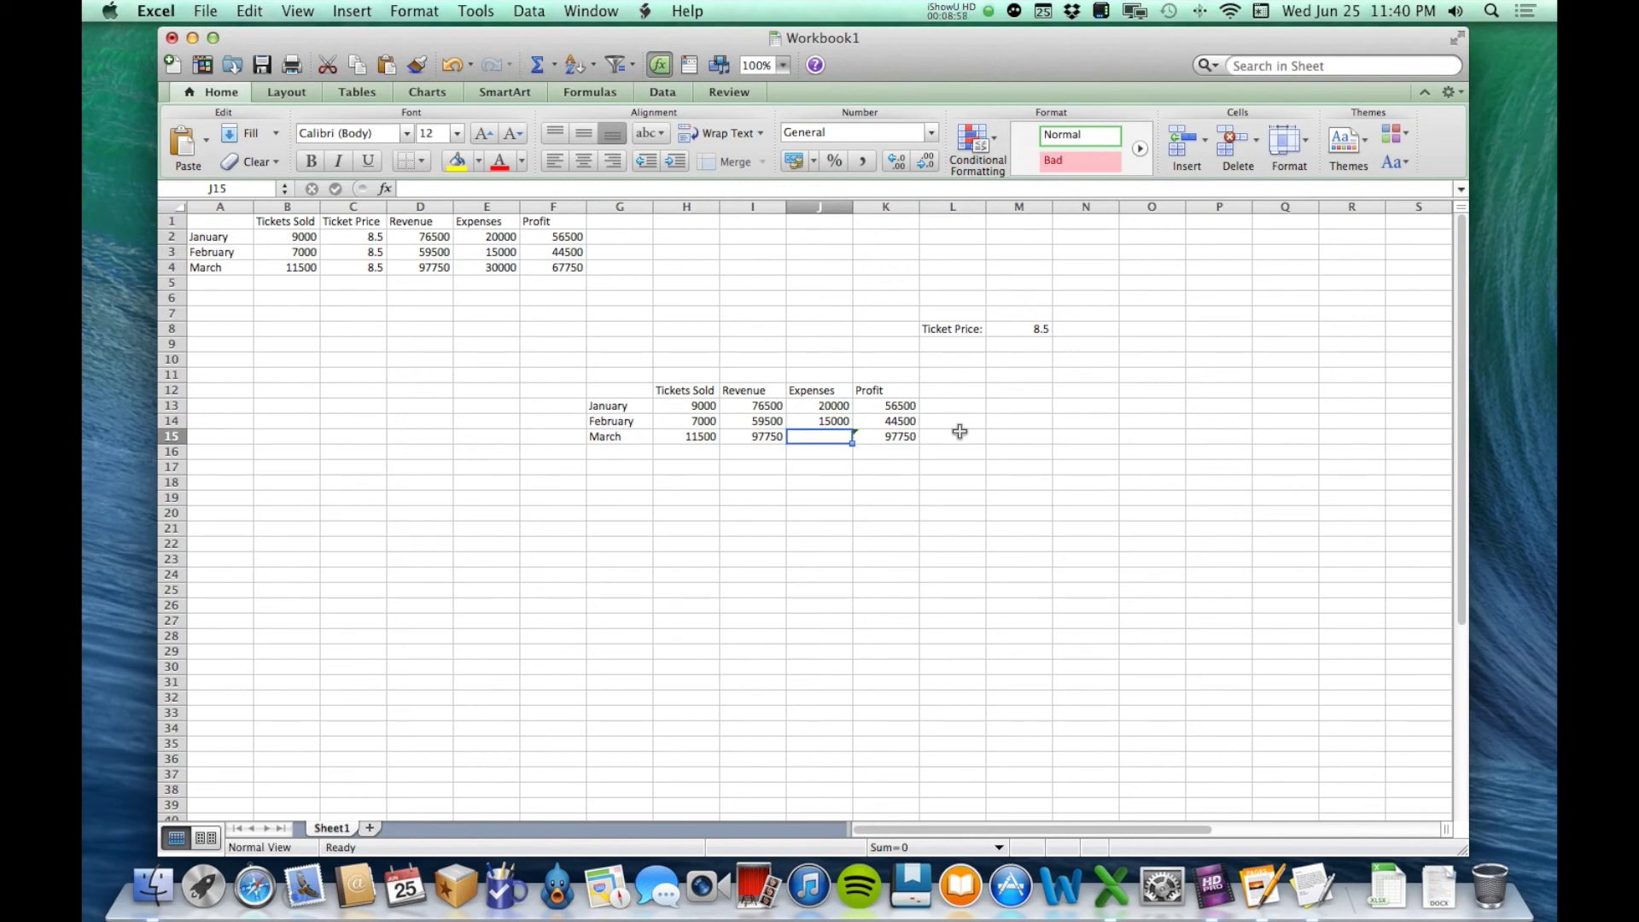
pyautogui.click(825, 421)
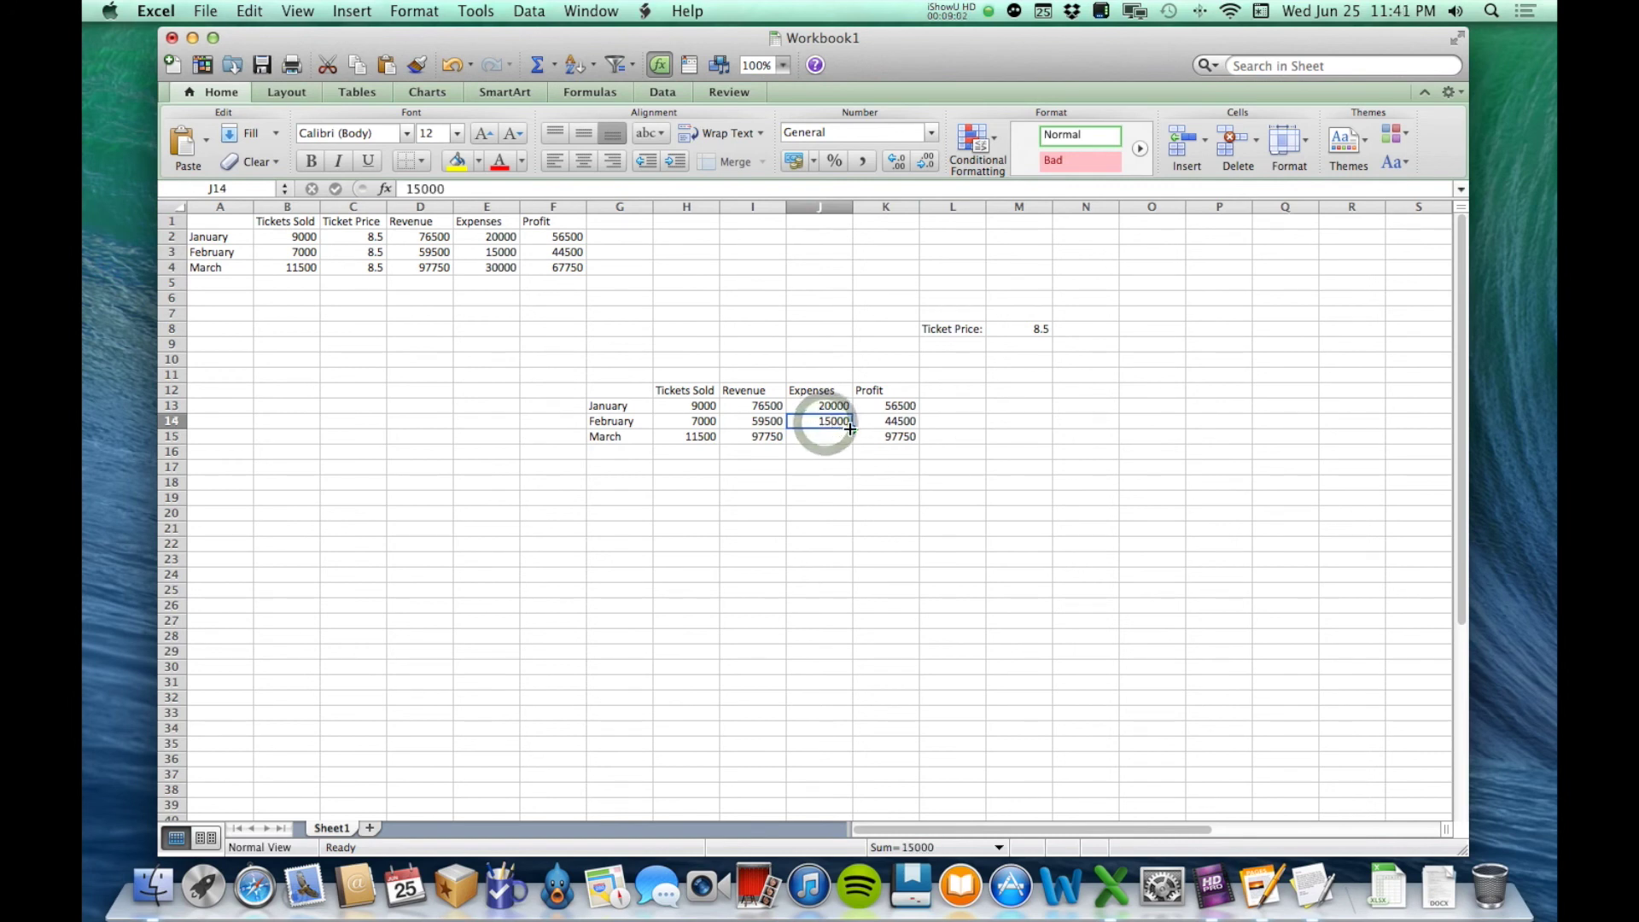
pyautogui.click(837, 438)
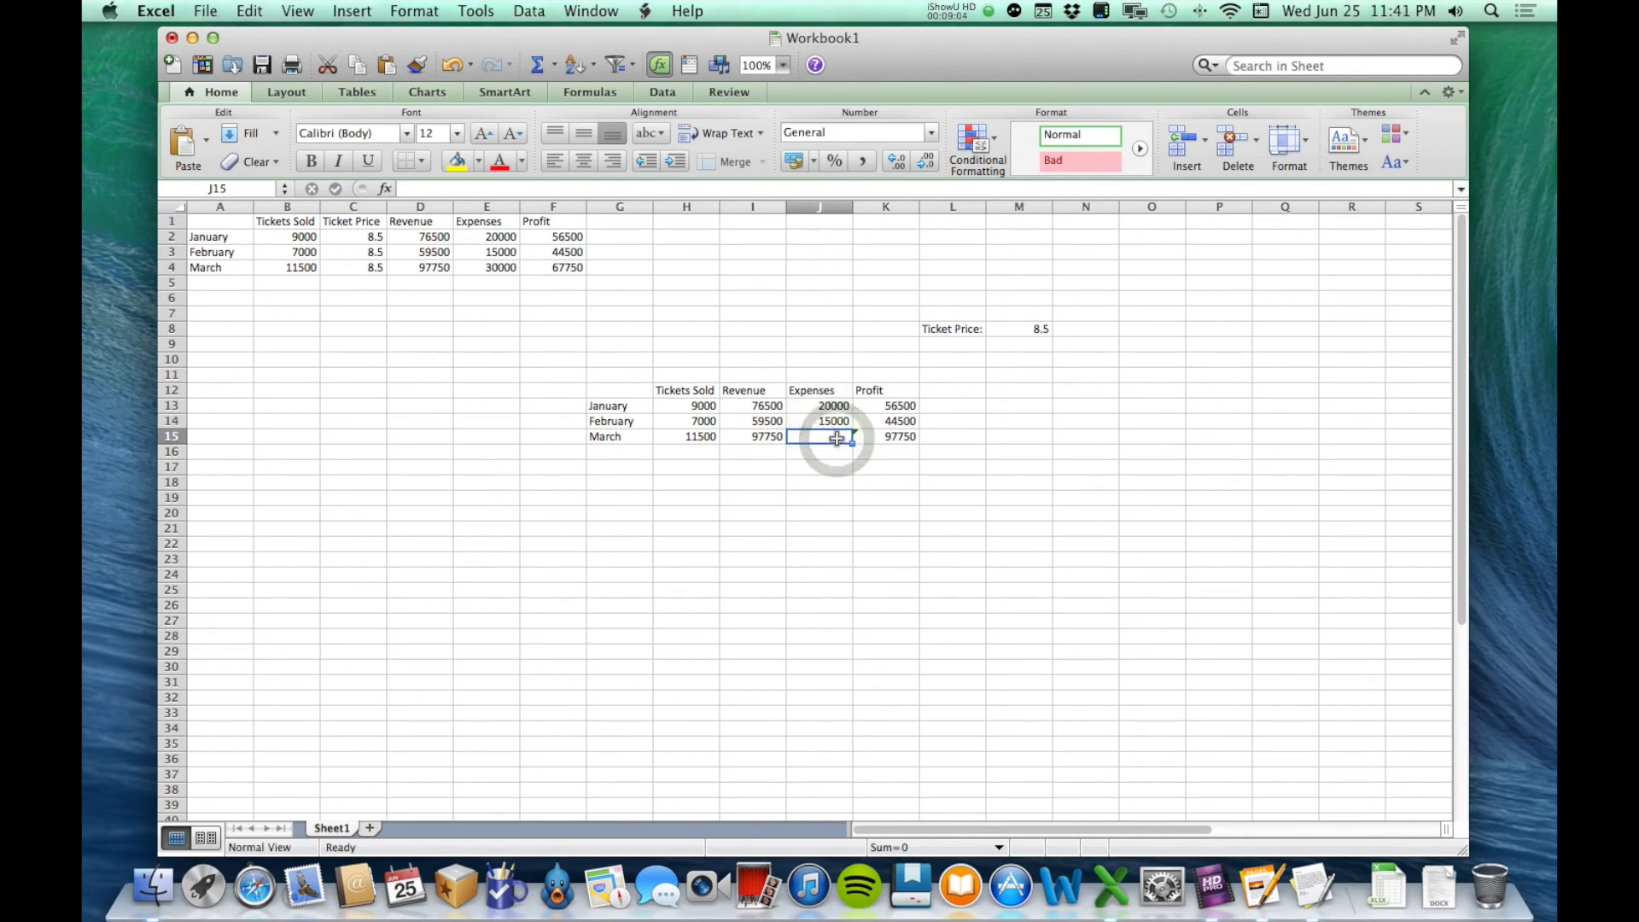
pyautogui.write('3000')
pyautogui.press('Return')
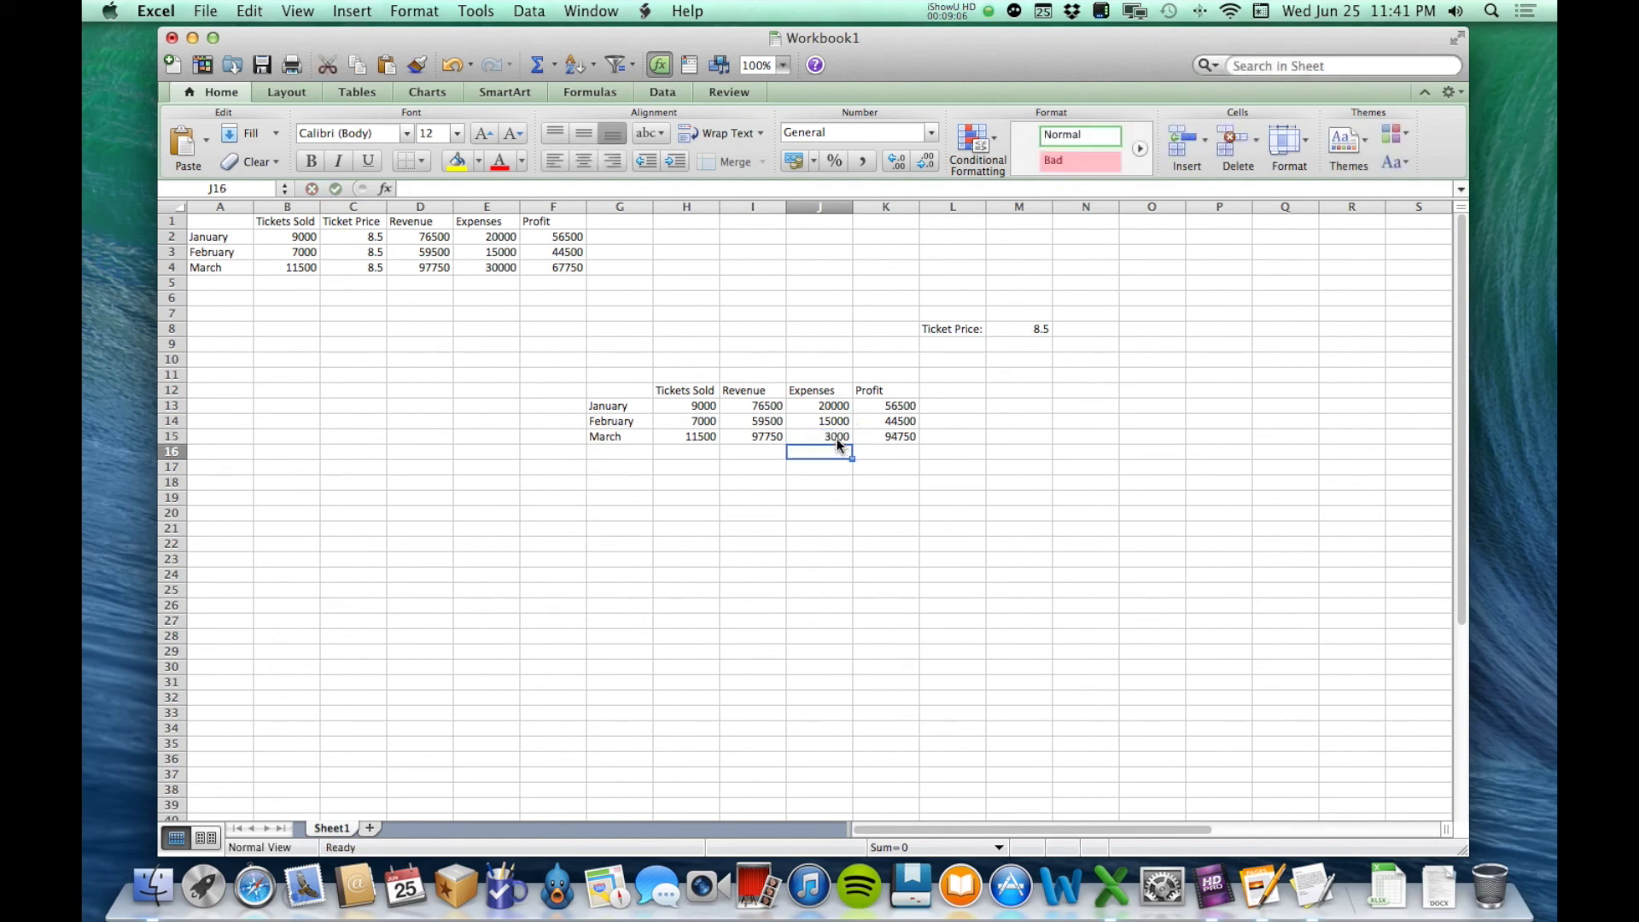